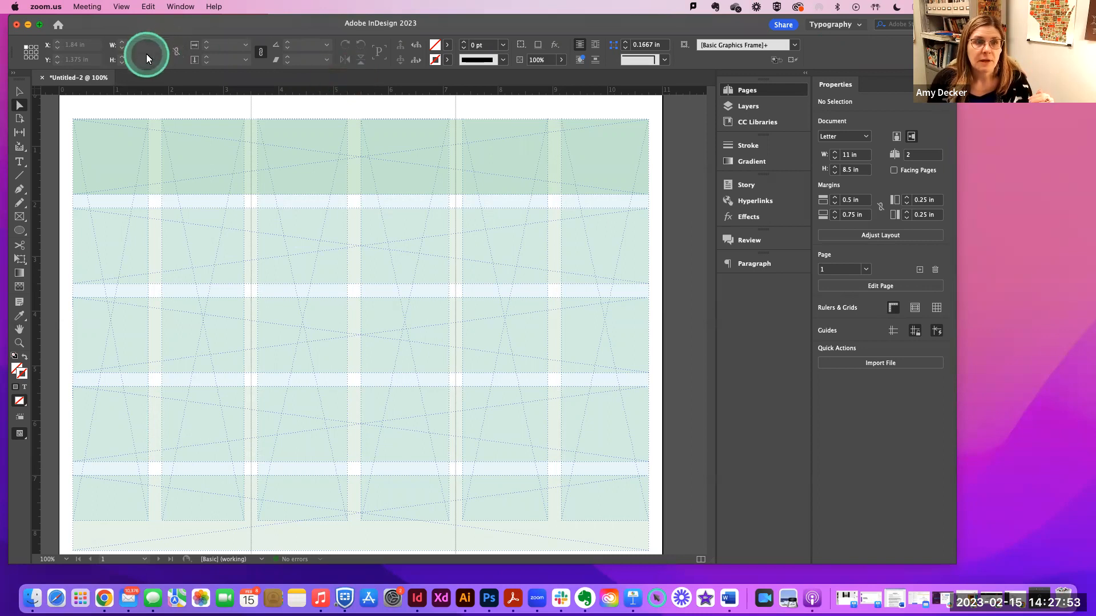
Open the Grids preferences and move the dialog clear of the Pages panel.
{"action": "left_click", "coordinate": [132, 27]}
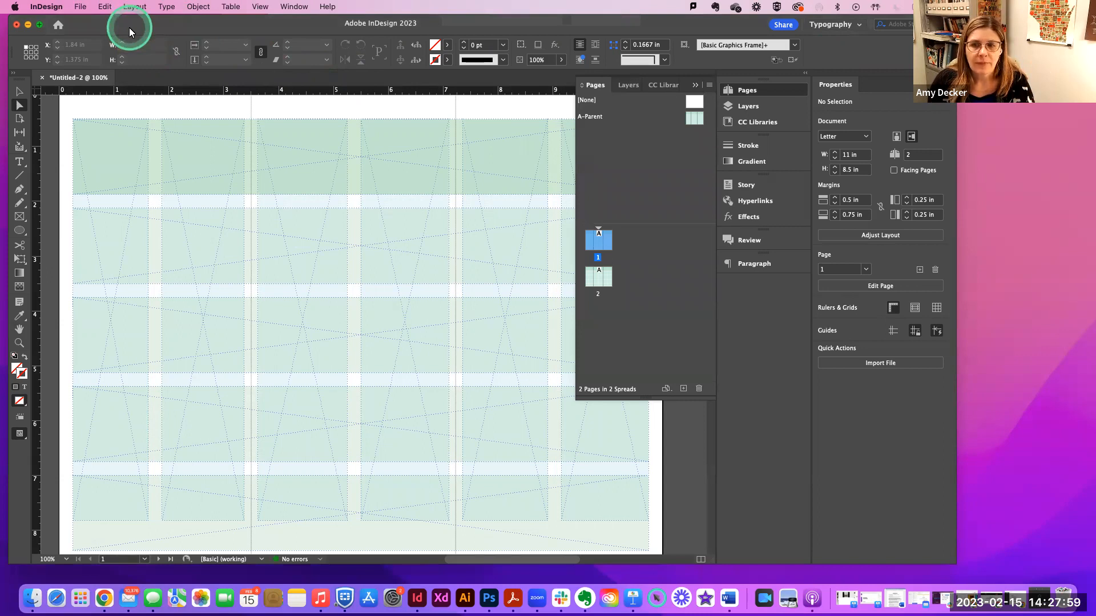
{"action": "left_click_drag", "start_coordinate": [129, 27], "coordinate": [129, 31]}
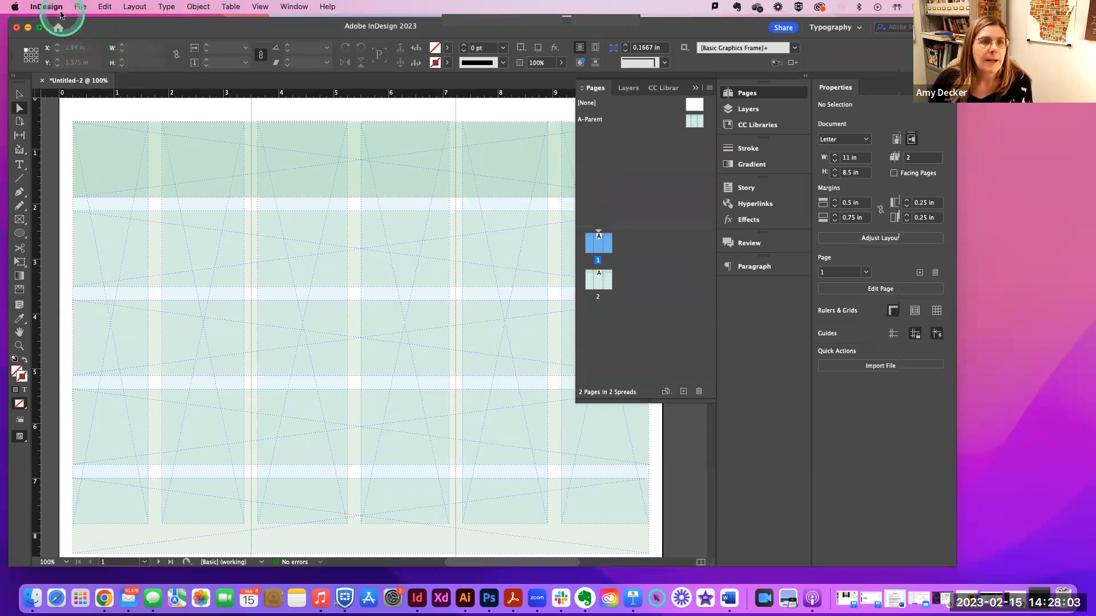
{"action": "left_click", "coordinate": [80, 6]}
{"action": "mouse_move", "coordinate": [54, 7]}
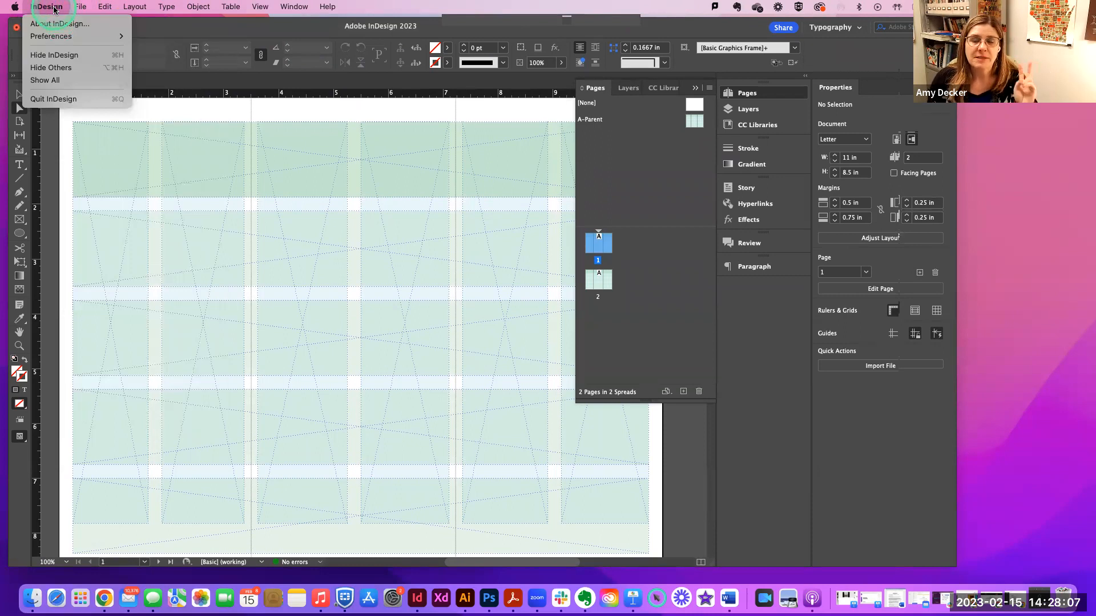
{"action": "mouse_move", "coordinate": [60, 37]}
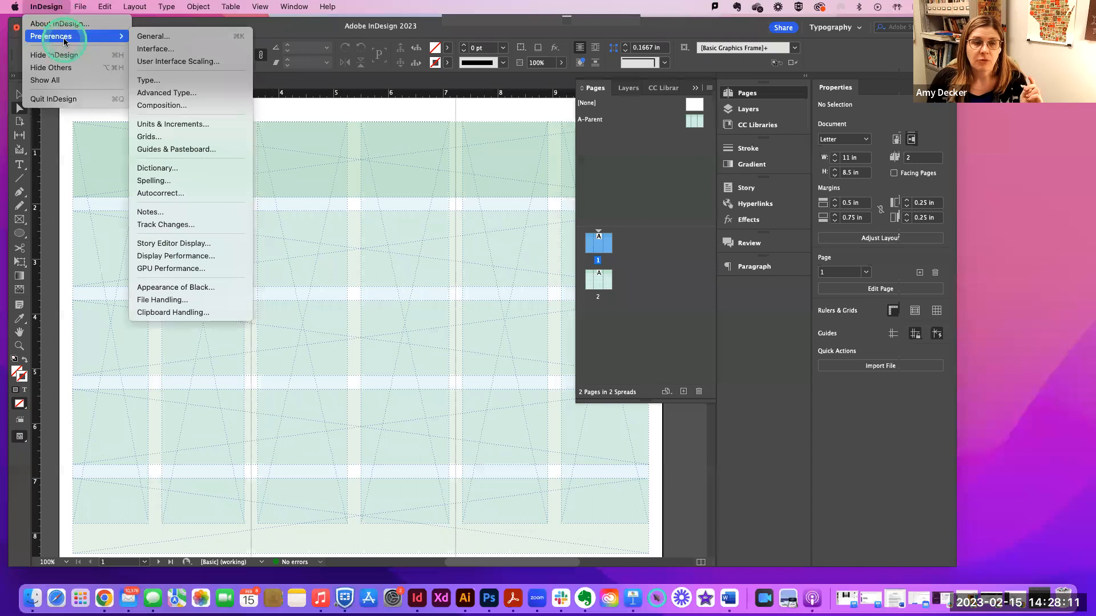
{"action": "left_click", "coordinate": [149, 137]}
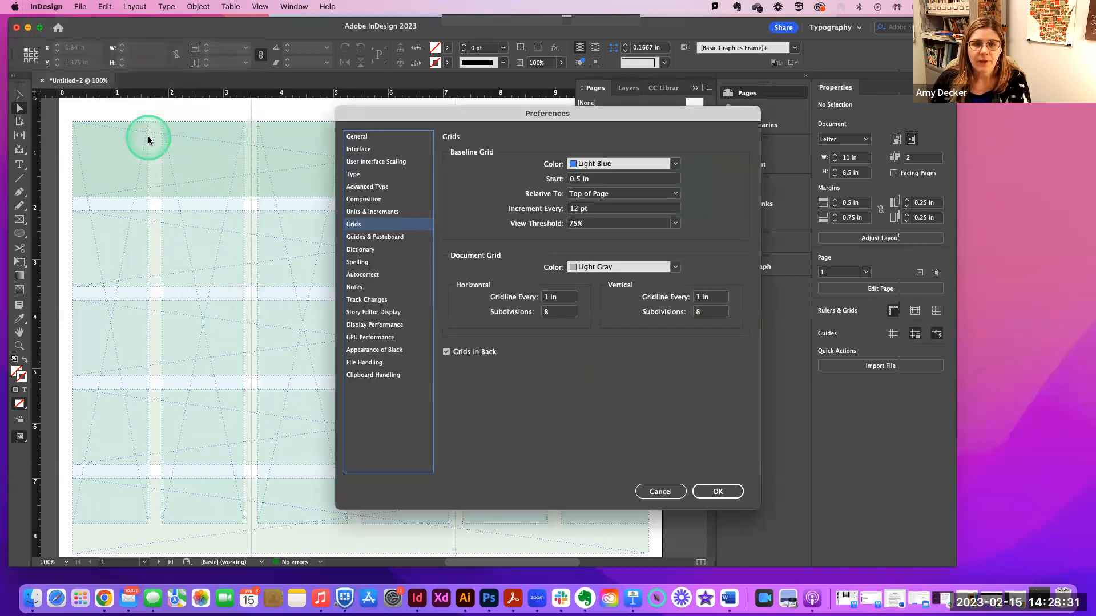
{"action": "left_click_drag", "start_coordinate": [481, 118], "coordinate": [233, 128]}
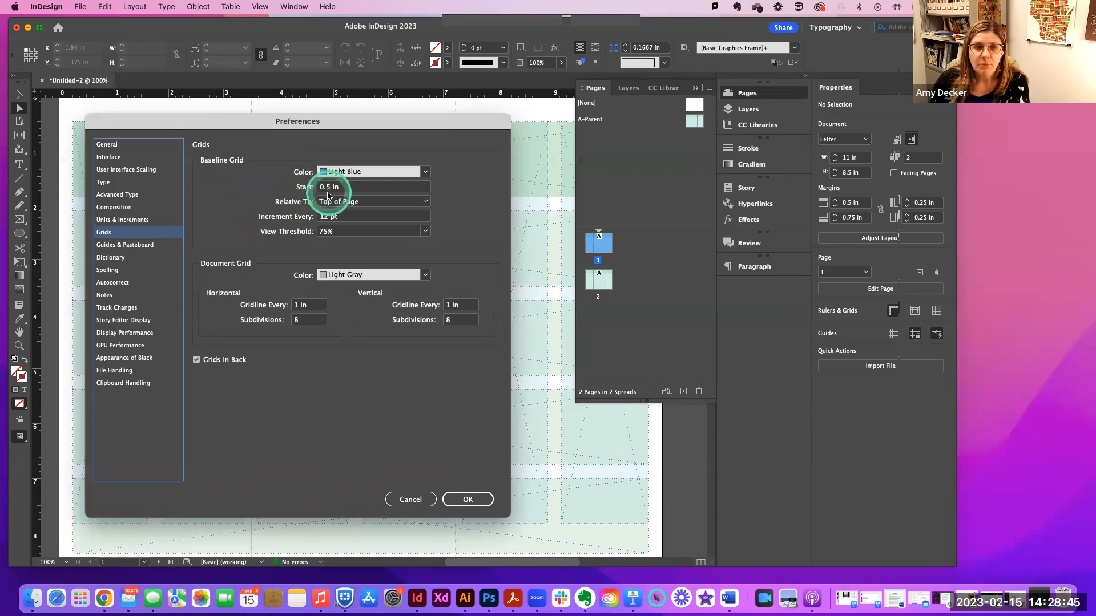
Set the baseline grid to start at 0 in relative to the top margin.
{"action": "left_click_drag", "start_coordinate": [367, 189], "coordinate": [317, 190]}
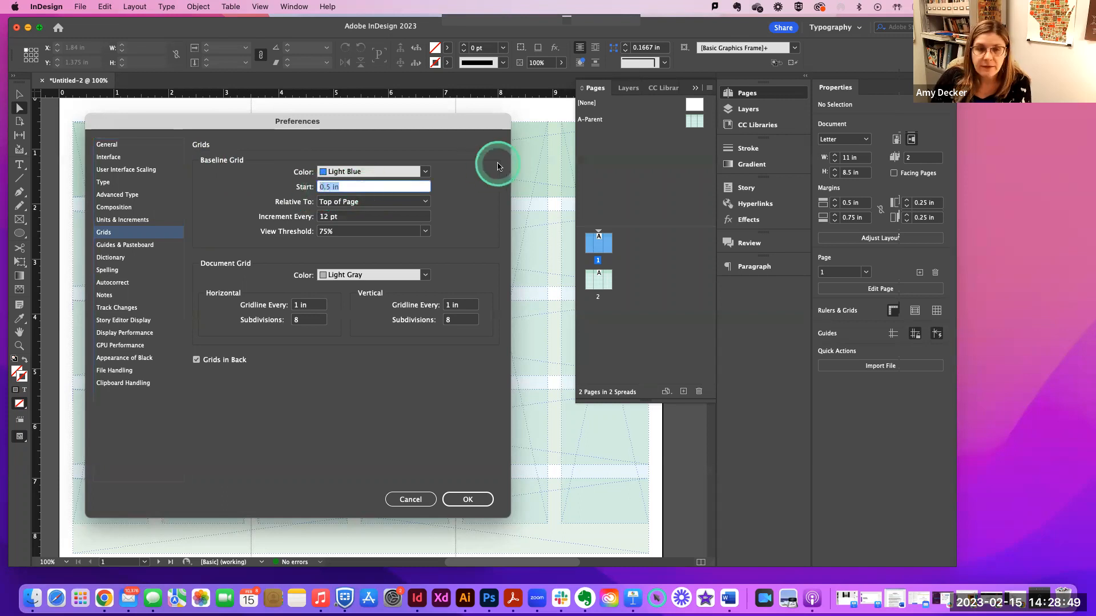
{"action": "type", "text": "0"}
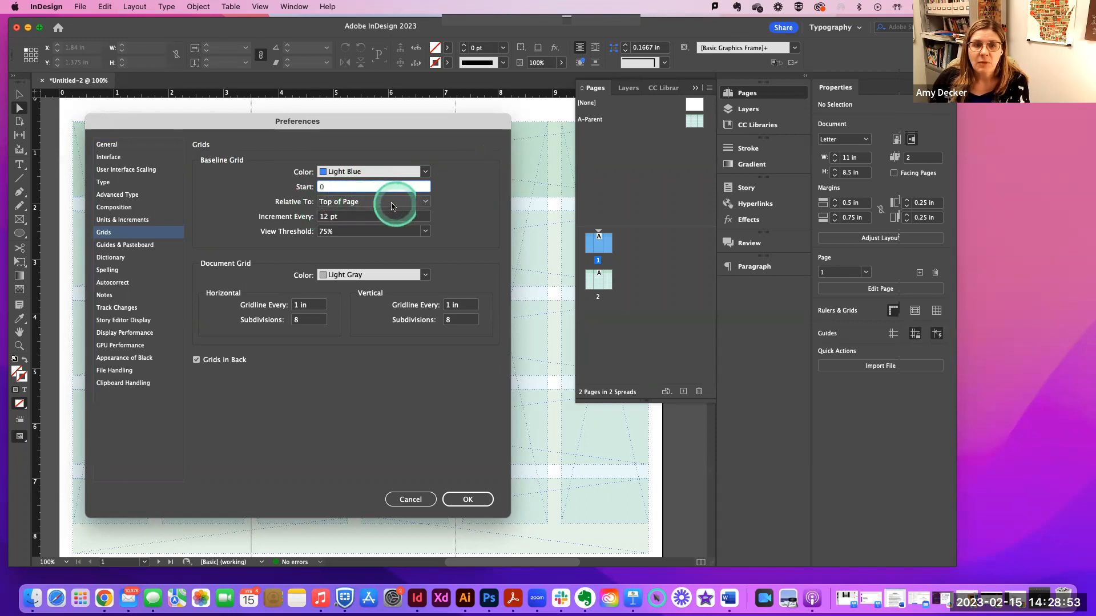
{"action": "left_click", "coordinate": [421, 203]}
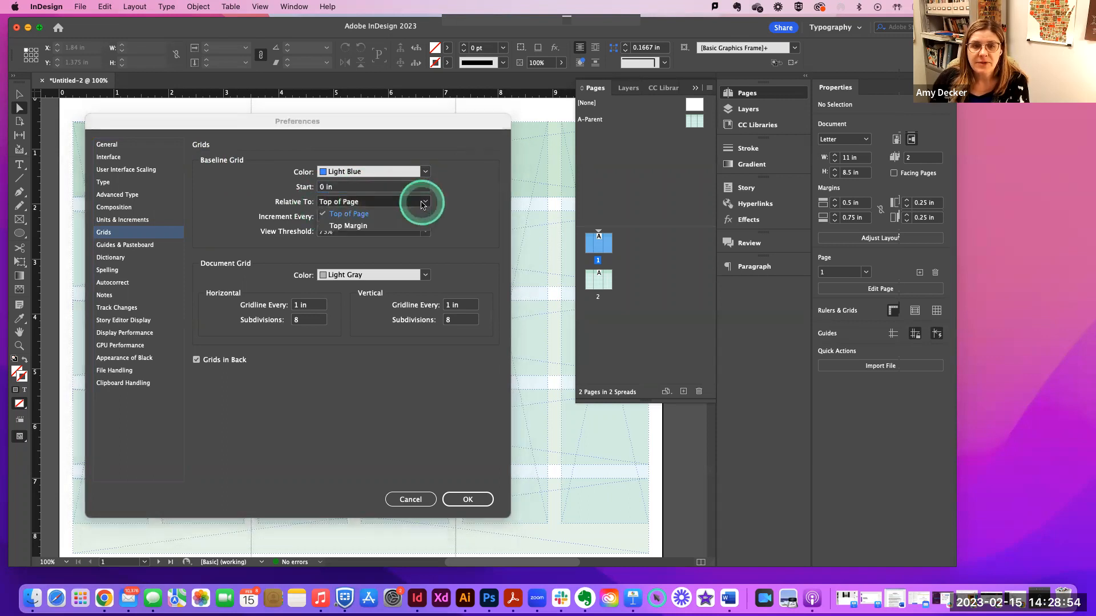
{"action": "left_click", "coordinate": [361, 227]}
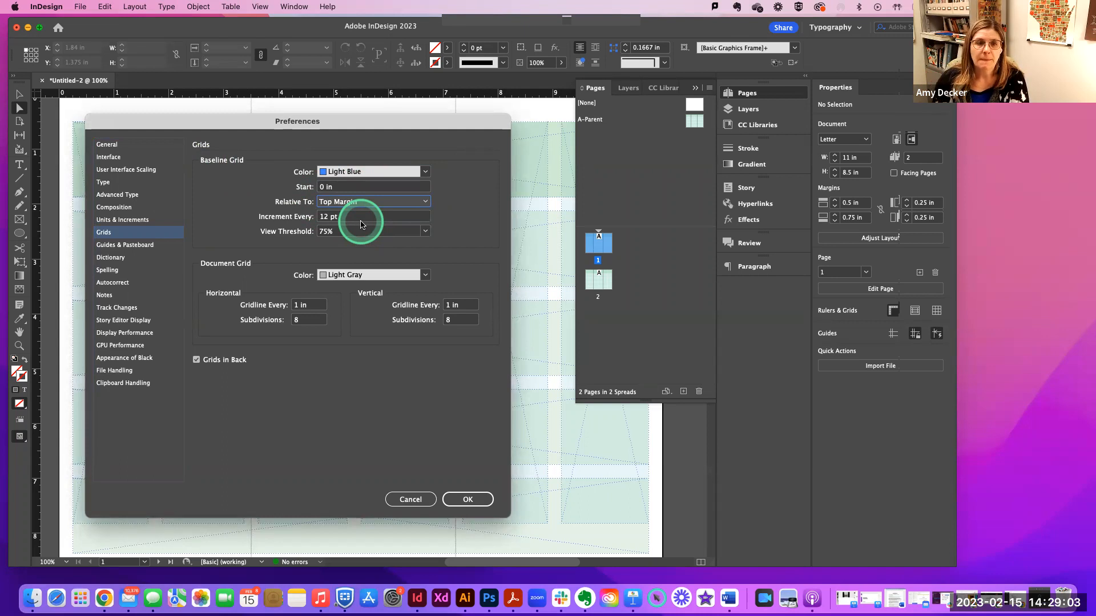
{"action": "left_click", "coordinate": [348, 220]}
{"action": "left_click", "coordinate": [280, 216]}
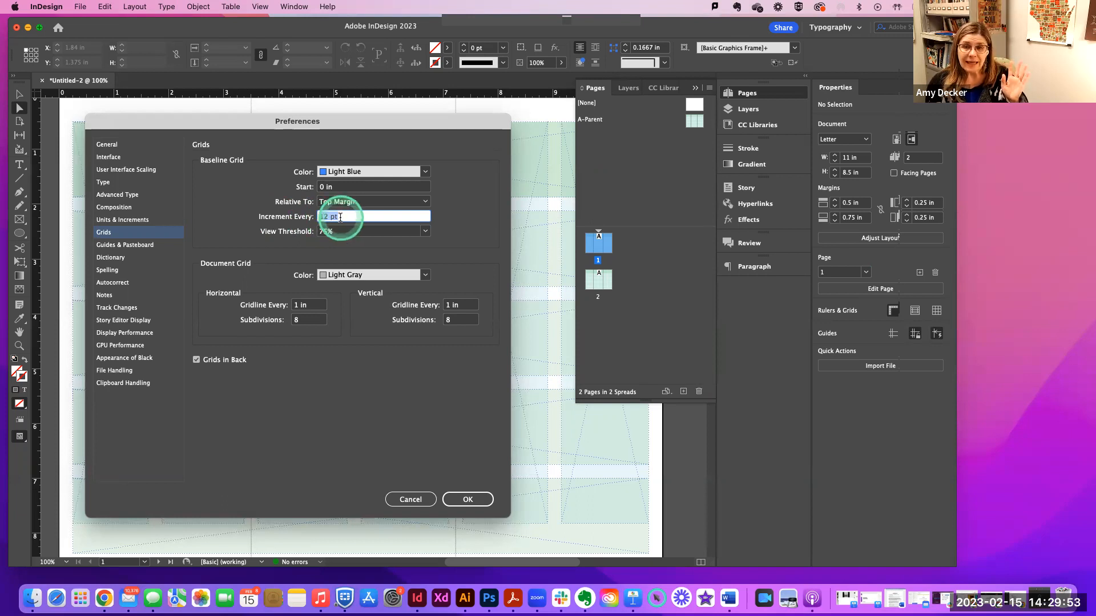
{"action": "left_click", "coordinate": [323, 218]}
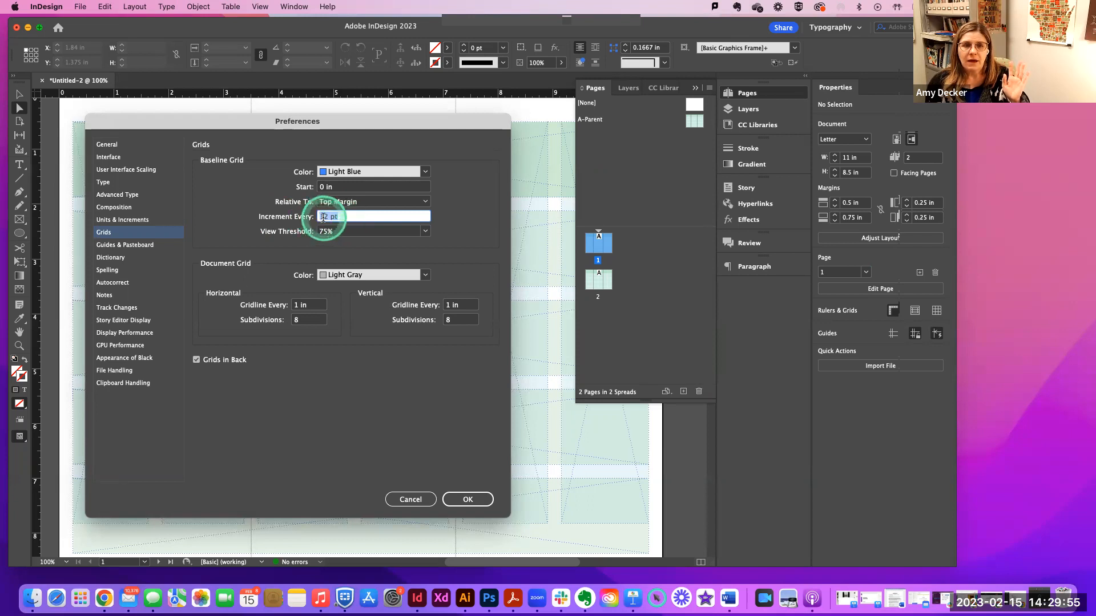
{"action": "left_click_drag", "start_coordinate": [323, 218], "coordinate": [325, 218]}
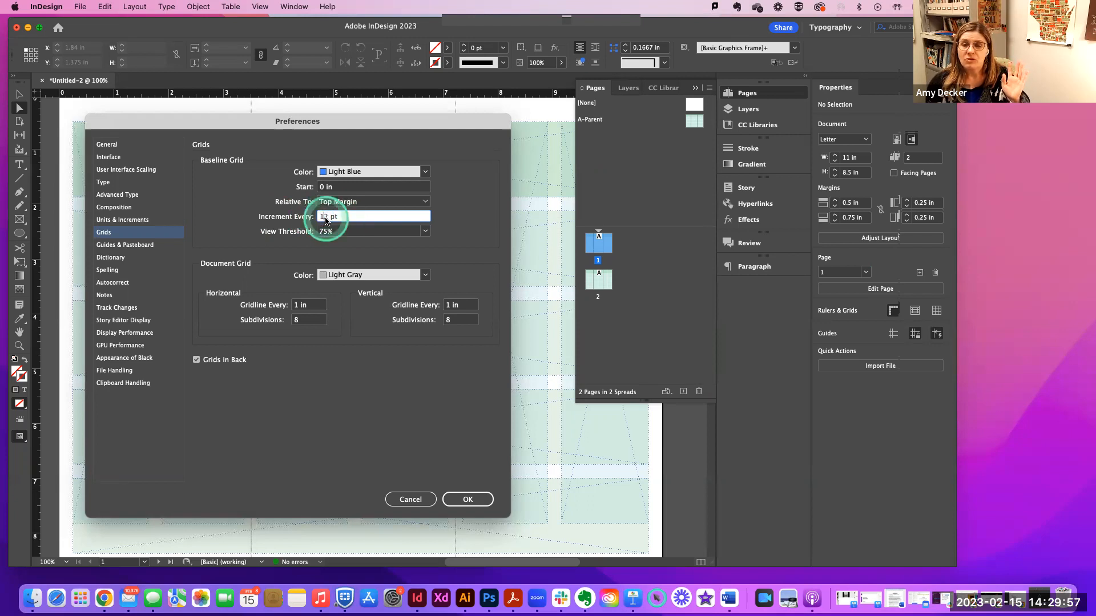
{"action": "left_click", "coordinate": [328, 217]}
{"action": "double_click", "coordinate": [335, 219]}
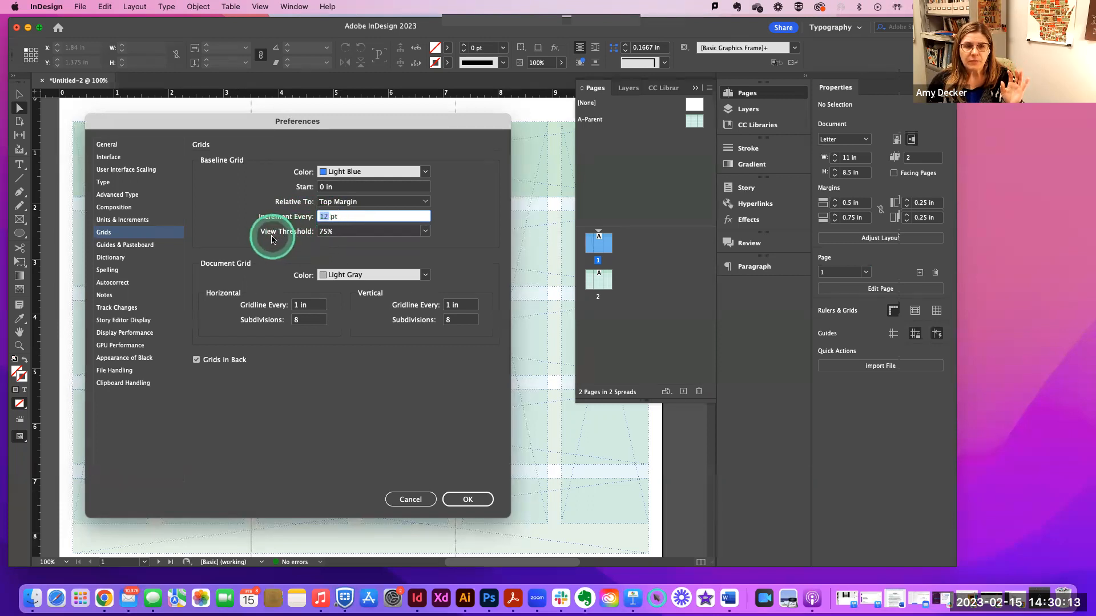
Set the baseline grid's view threshold to 12.5%, turn off Grids in Back, and apply the preferences.
{"action": "left_click", "coordinate": [422, 230]}
{"action": "left_click", "coordinate": [348, 256]}
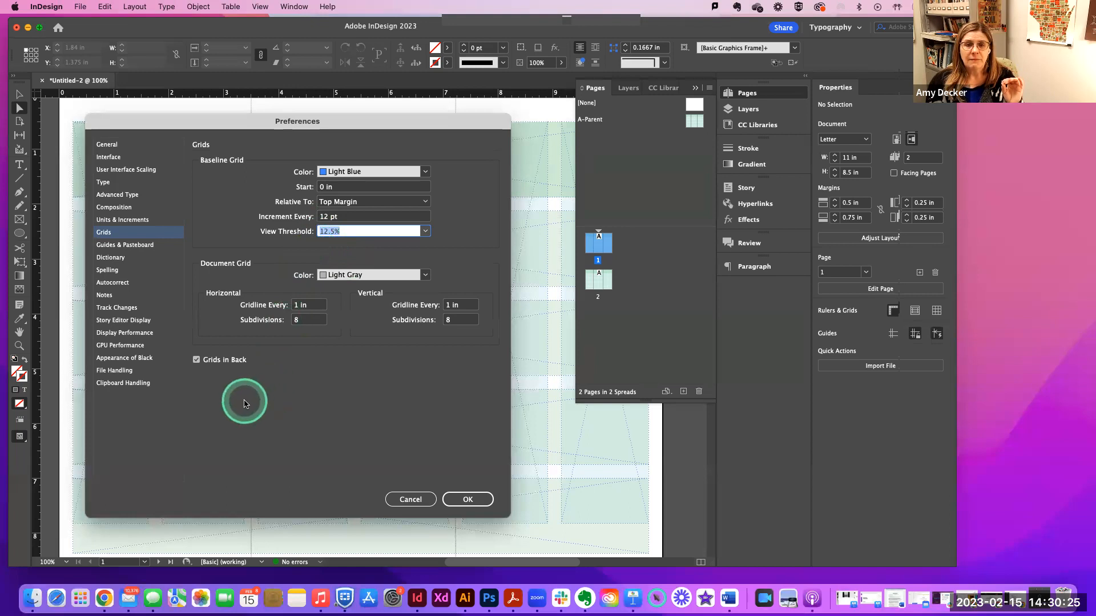
{"action": "left_click", "coordinate": [197, 361]}
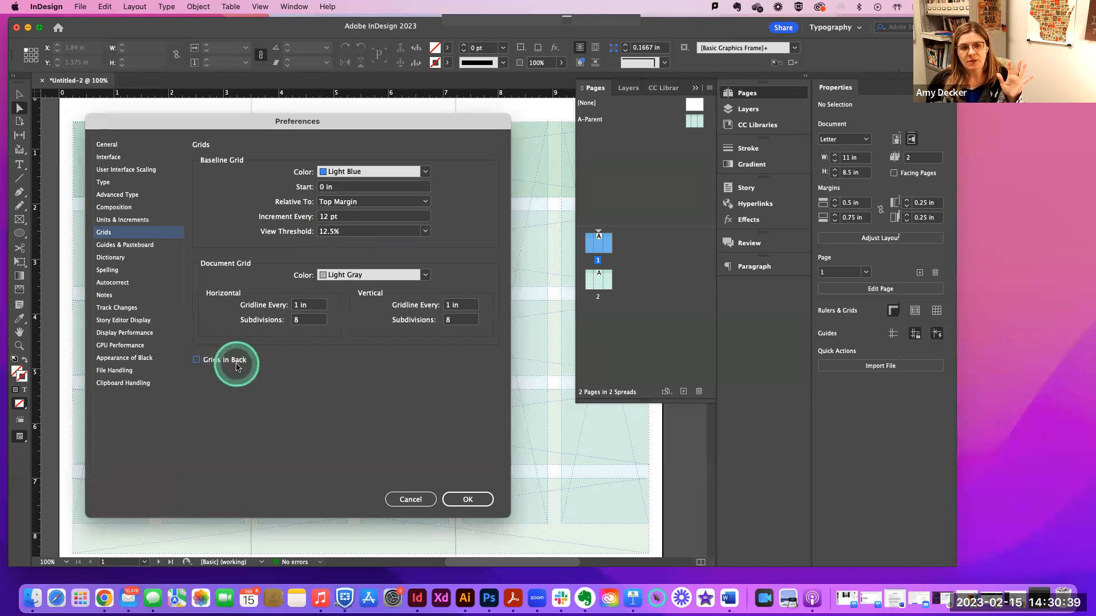
{"action": "left_click", "coordinate": [467, 499]}
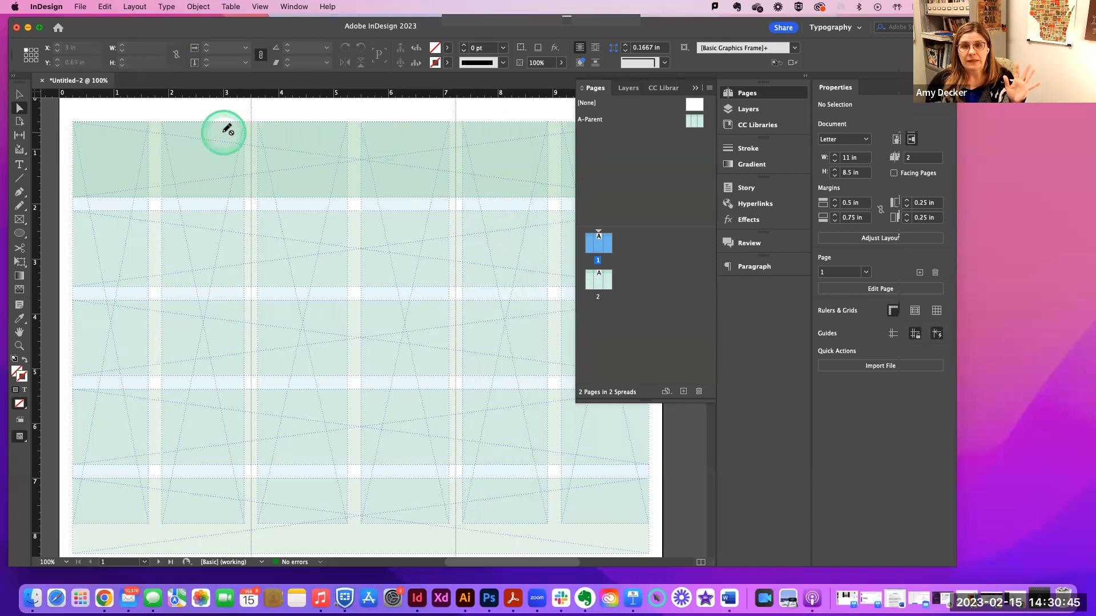
Show the baseline grid in the document.
{"action": "left_click", "coordinate": [298, 7]}
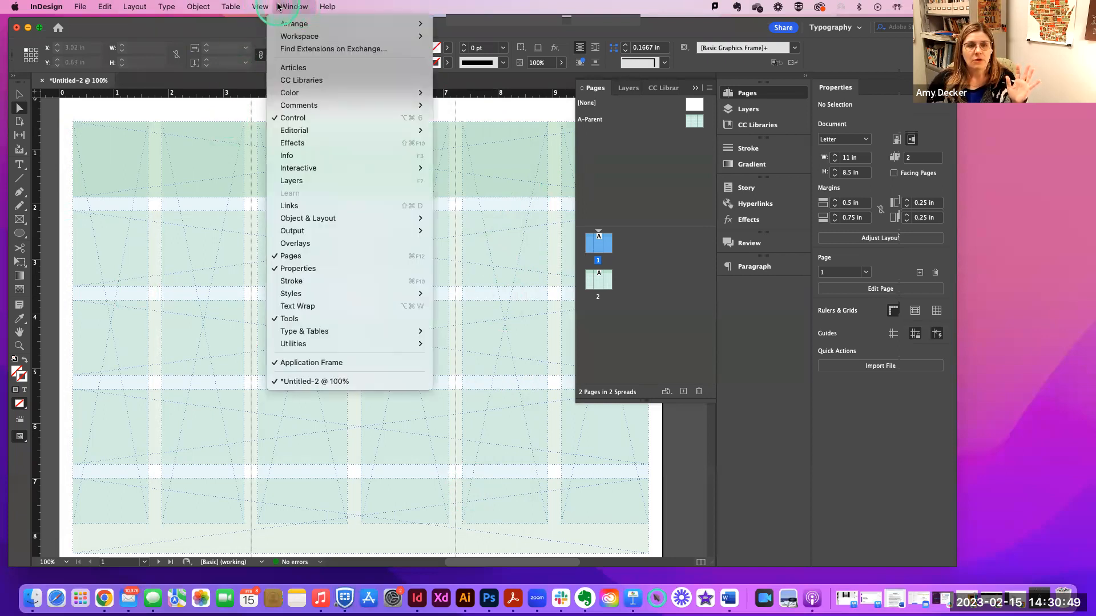
{"action": "mouse_move", "coordinate": [263, 8]}
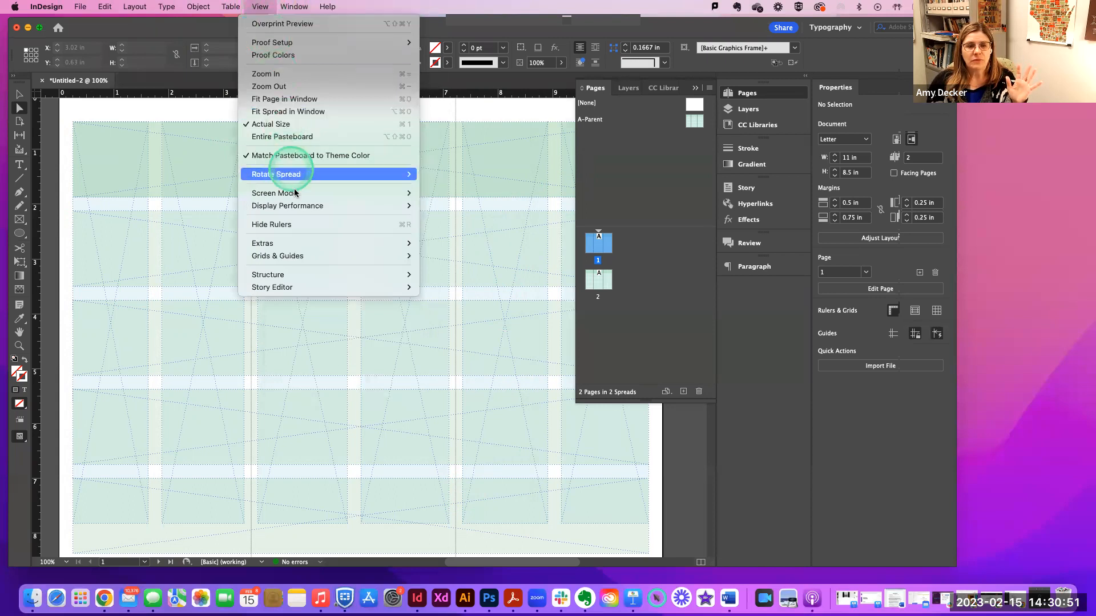
{"action": "left_click", "coordinate": [299, 257]}
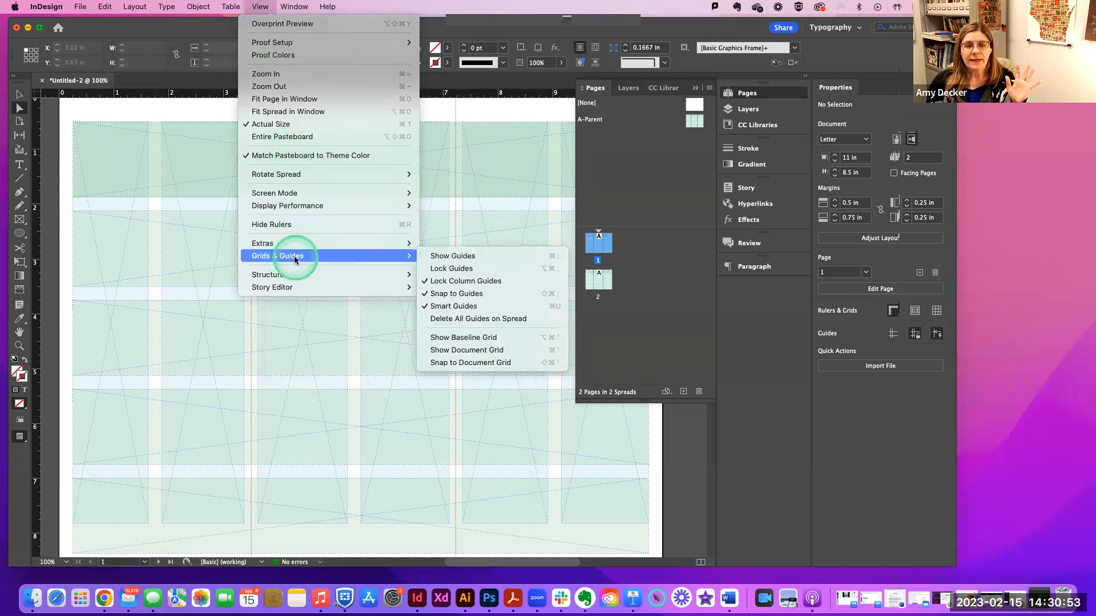
{"action": "left_click", "coordinate": [462, 339]}
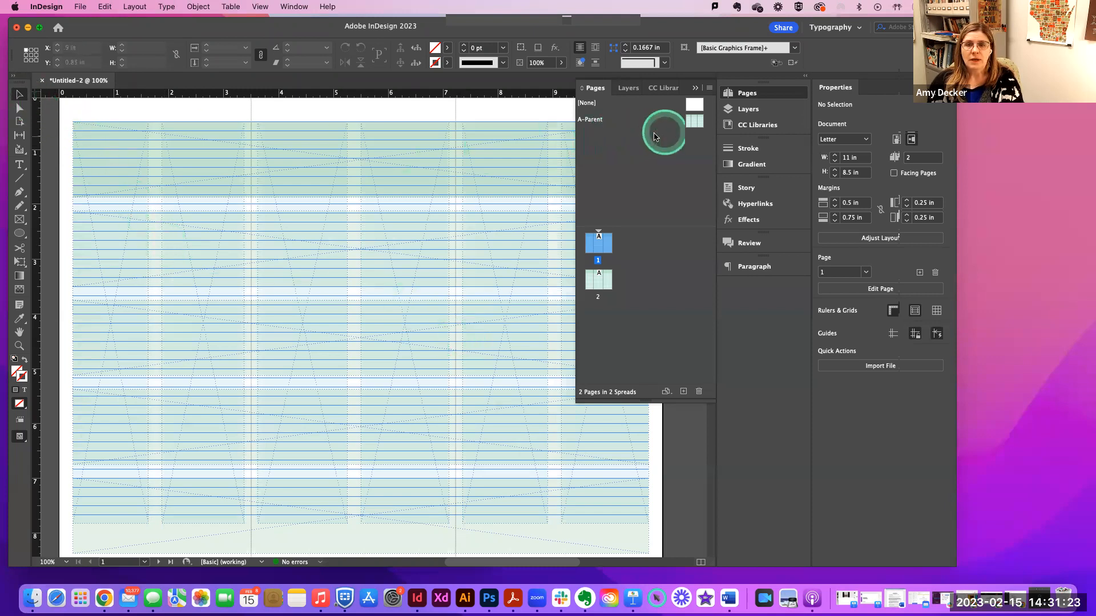
{"action": "left_click", "coordinate": [692, 122]}
{"action": "double_click", "coordinate": [690, 126]}
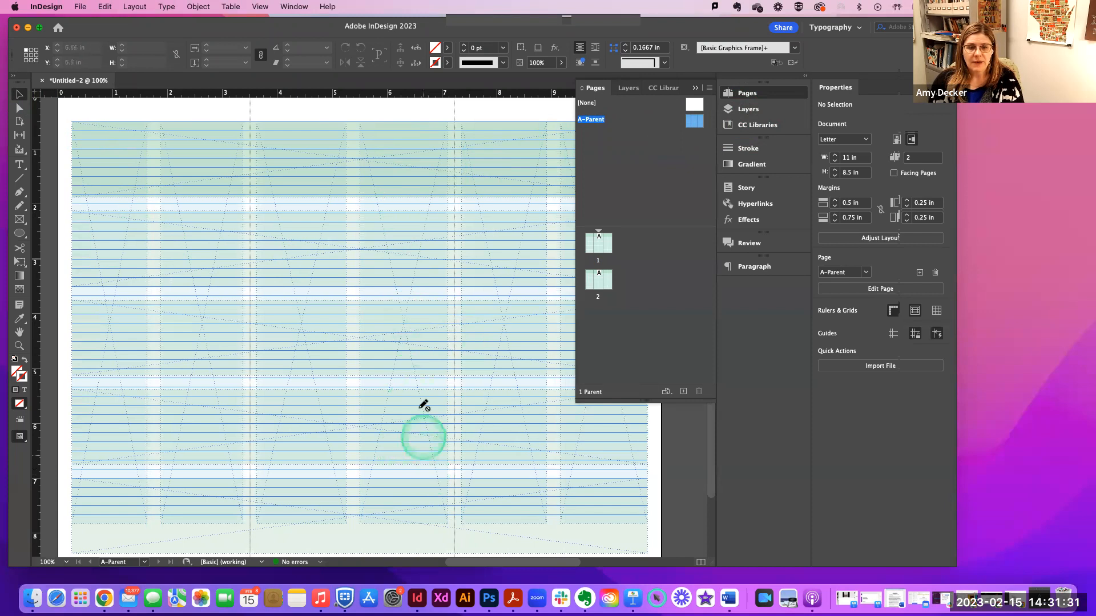
{"action": "scroll", "coordinate": [419, 379], "scroll_direction": "down", "scroll_amount": 2}
{"action": "scroll", "coordinate": [419, 379], "scroll_direction": "down", "scroll_amount": 2}
{"action": "scroll", "coordinate": [416, 379], "scroll_direction": "up", "scroll_amount": 6}
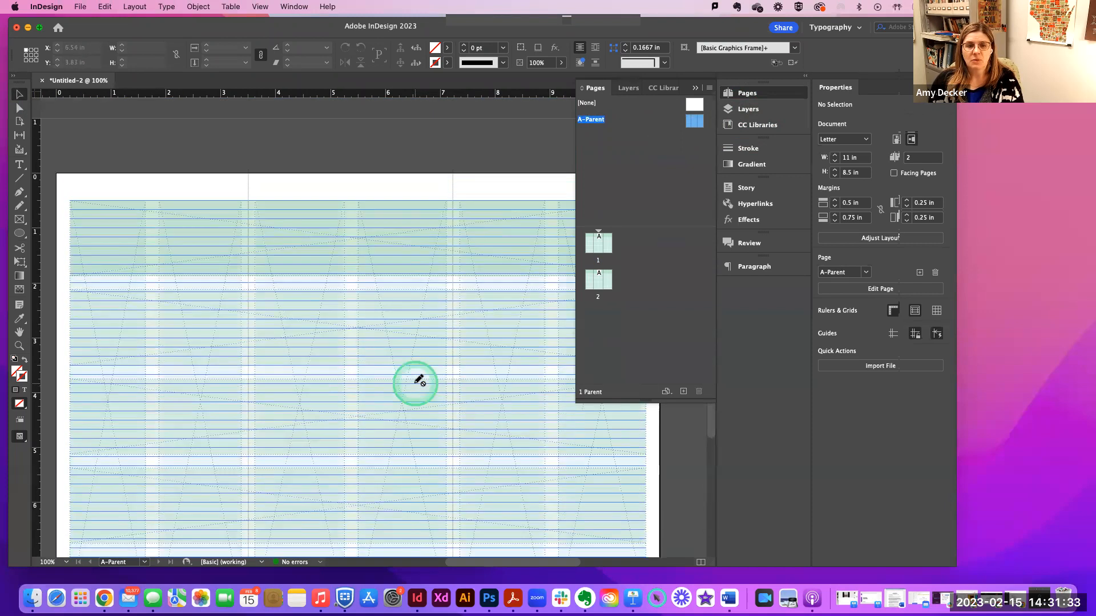
{"action": "left_click", "coordinate": [19, 95]}
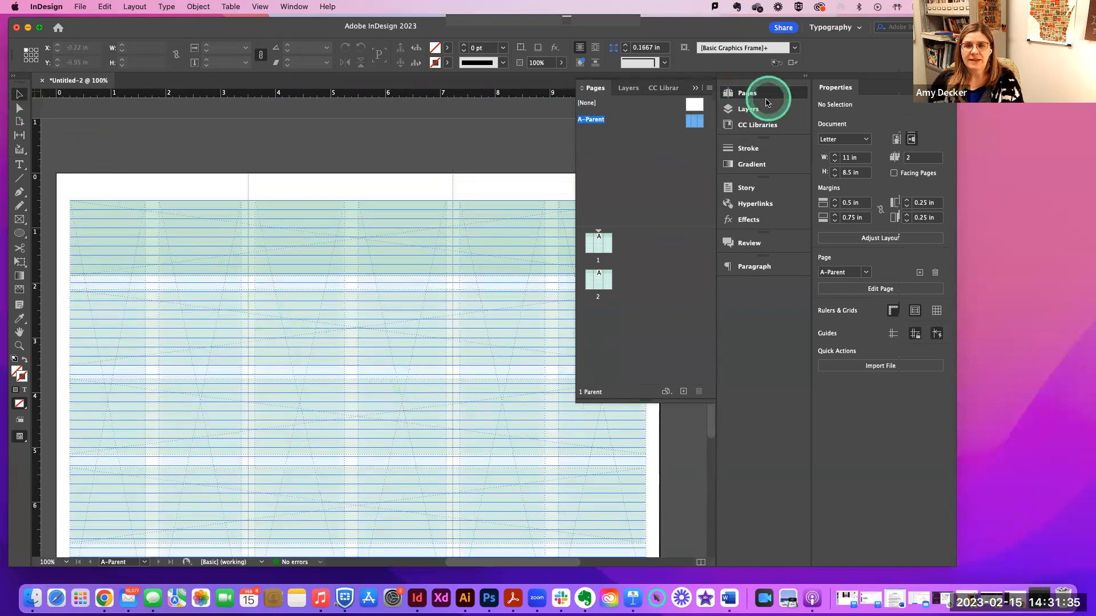
{"action": "left_click", "coordinate": [750, 111]}
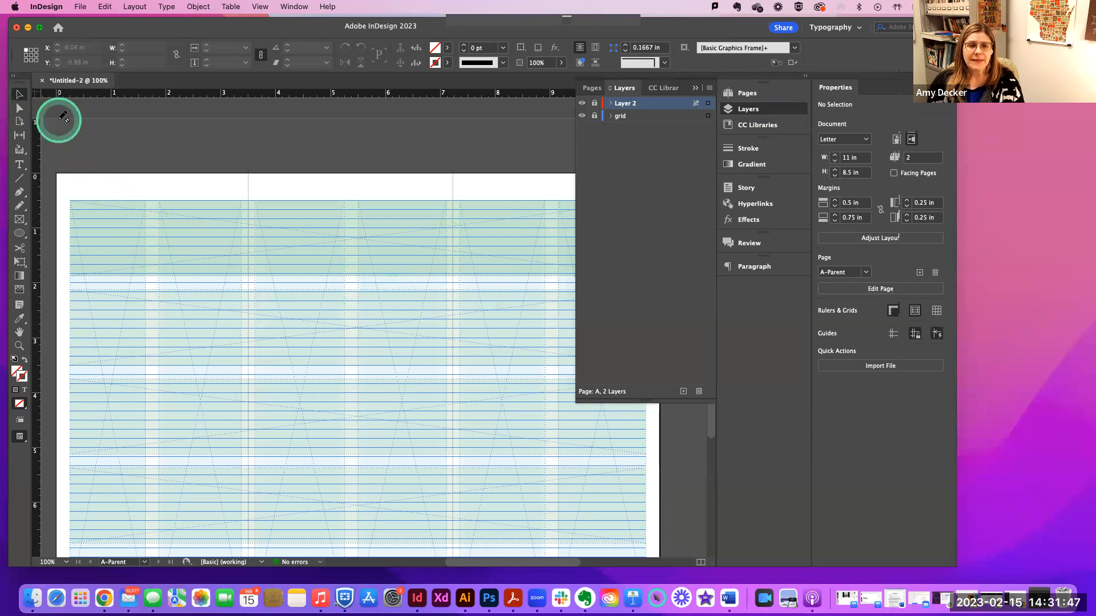
Activate the Type tool and go to page 1, fitting it in the window.
{"action": "left_click", "coordinate": [20, 165]}
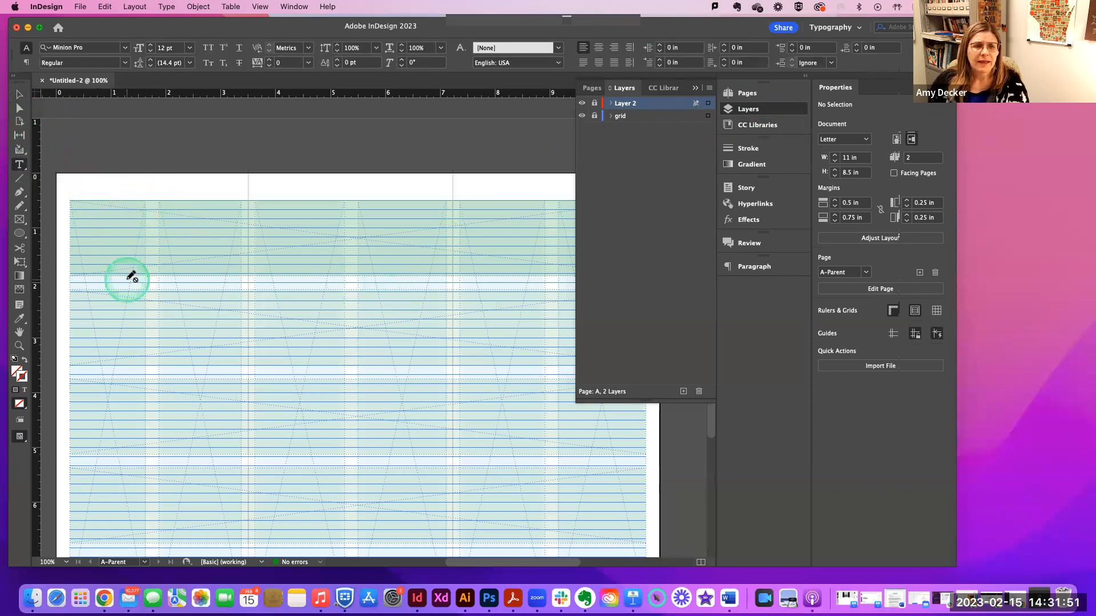
{"action": "left_click", "coordinate": [754, 94]}
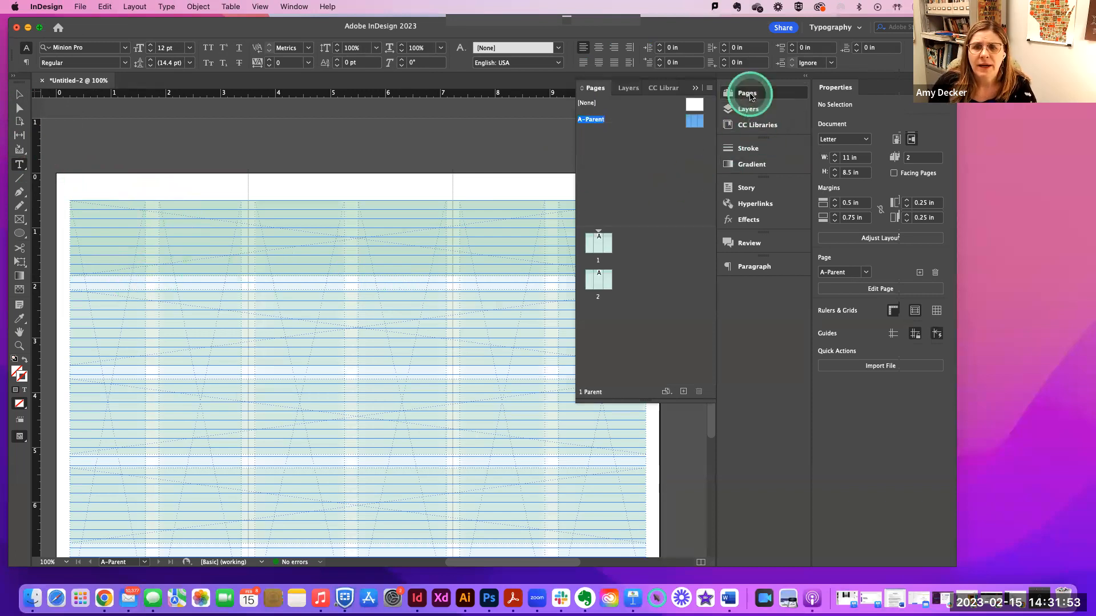
{"action": "double_click", "coordinate": [597, 244]}
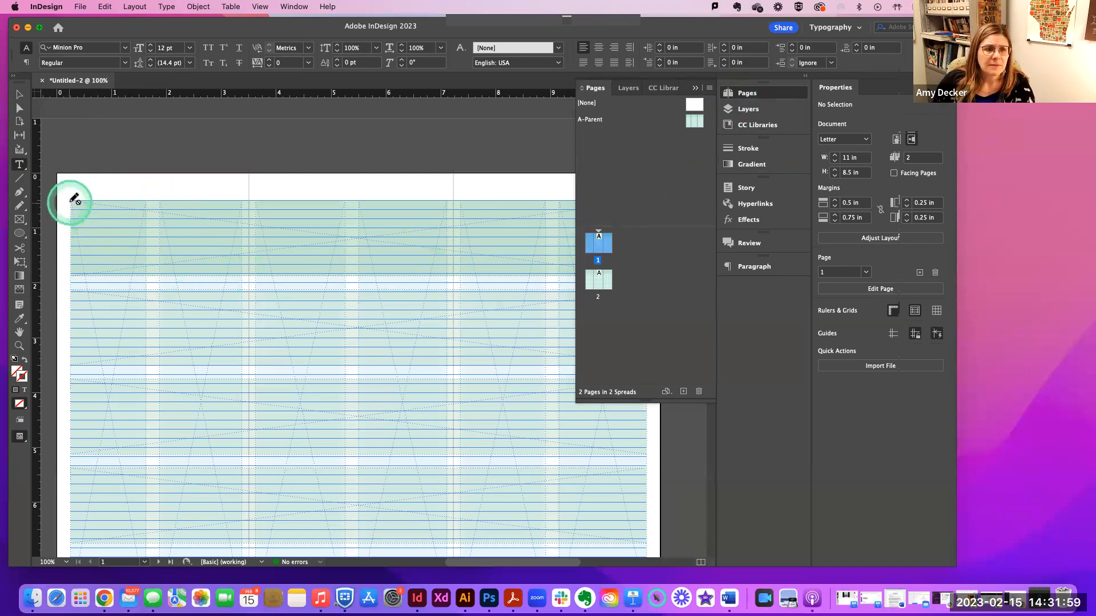
{"action": "double_click", "coordinate": [597, 244]}
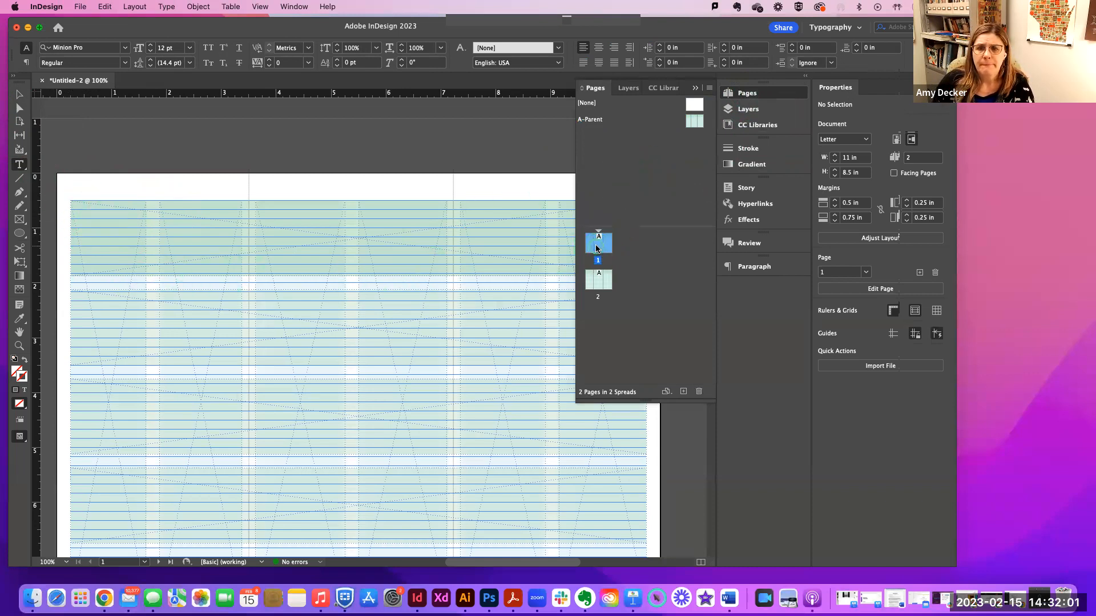
Create a new layer named Content and hide the grid layer.
{"action": "left_click", "coordinate": [754, 110]}
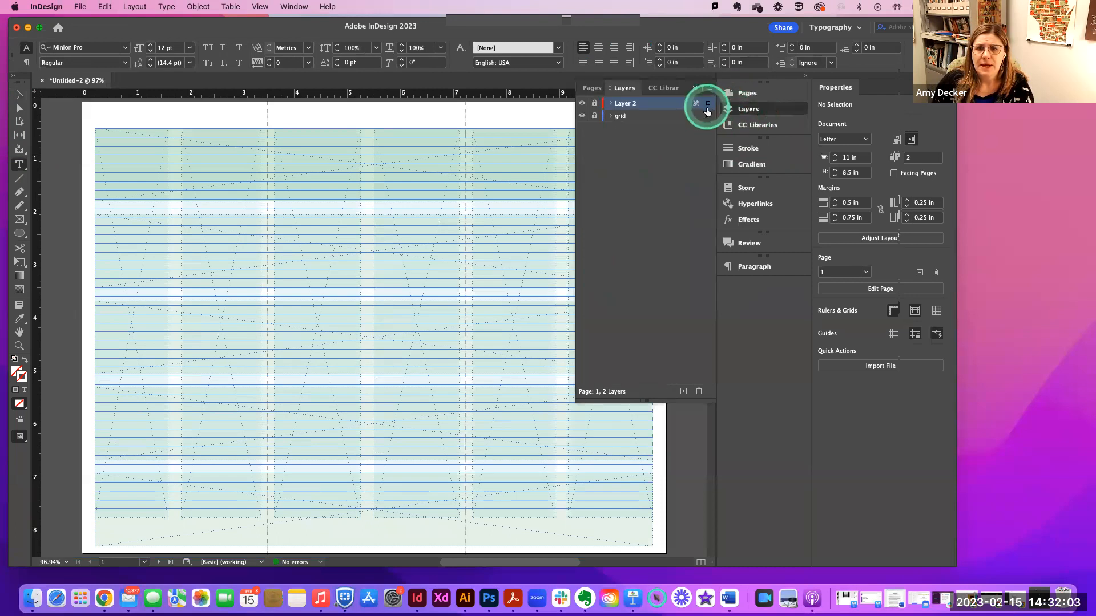
{"action": "left_click", "coordinate": [696, 88]}
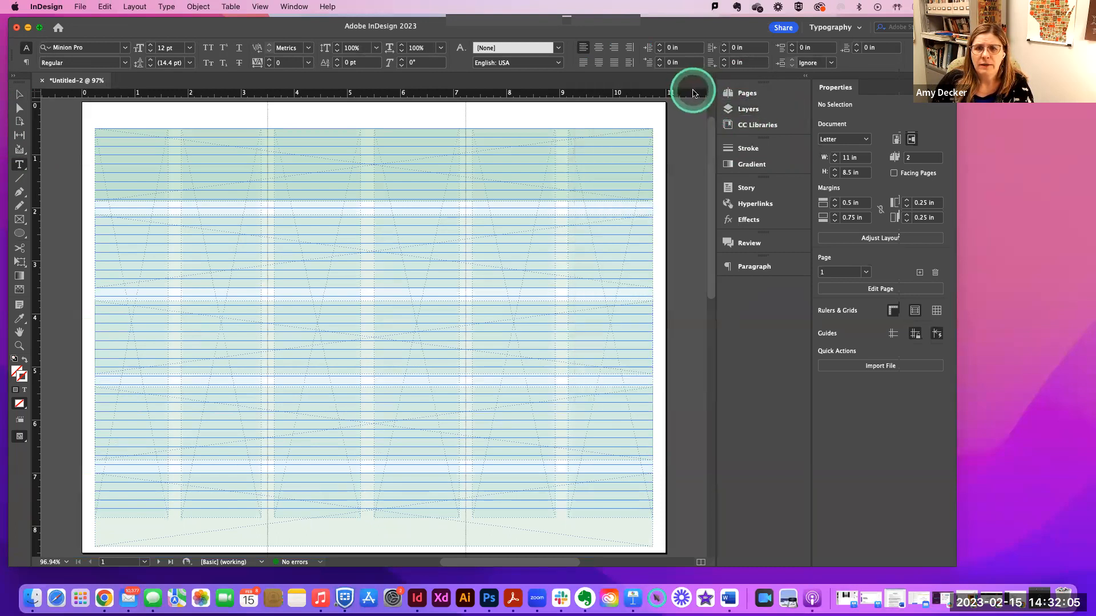
{"action": "left_click", "coordinate": [728, 110]}
{"action": "left_click", "coordinate": [709, 87]}
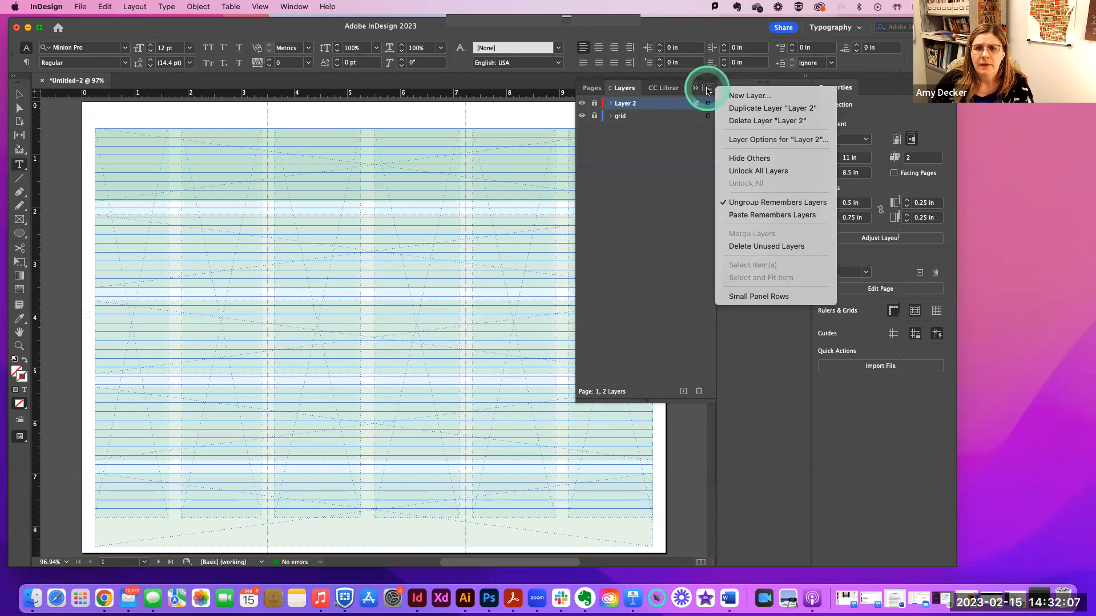
{"action": "left_click", "coordinate": [736, 95]}
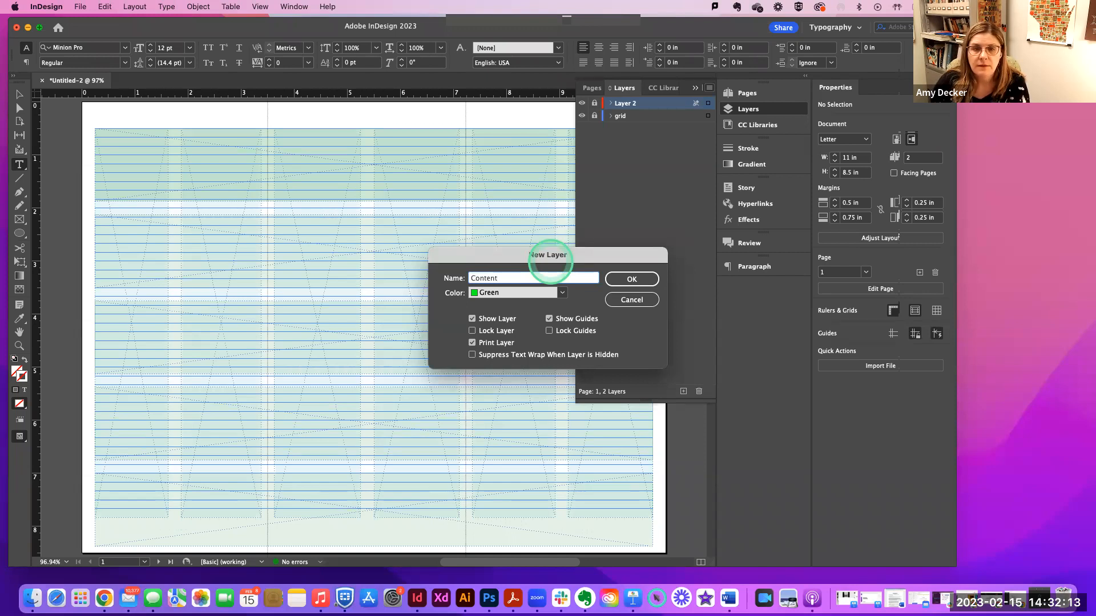
{"action": "type", "text": "Content"}
{"action": "key", "text": "Return"}
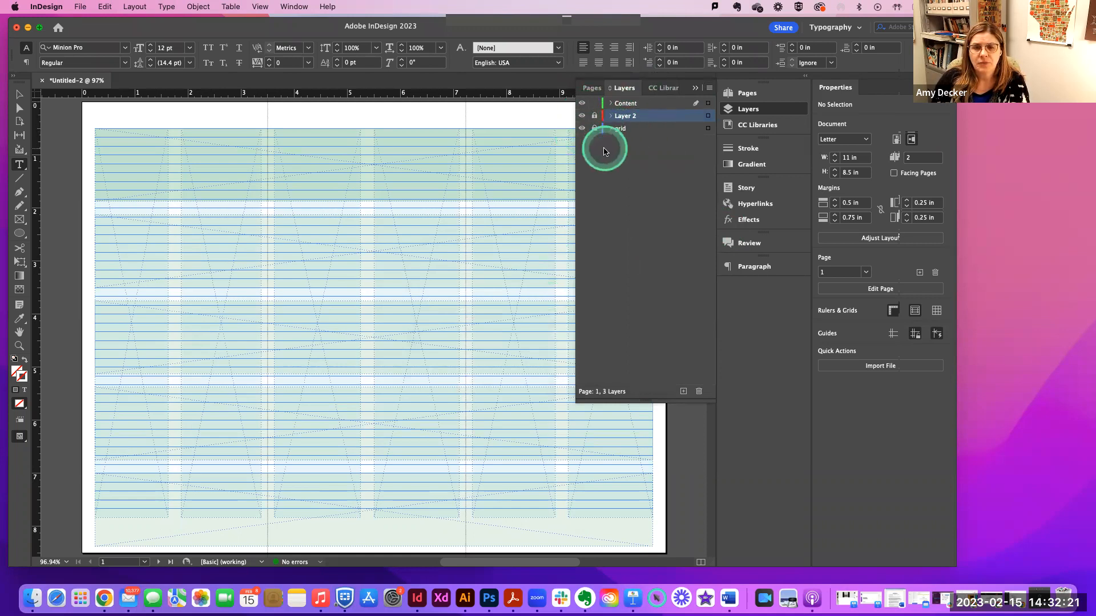
{"action": "left_click", "coordinate": [582, 128]}
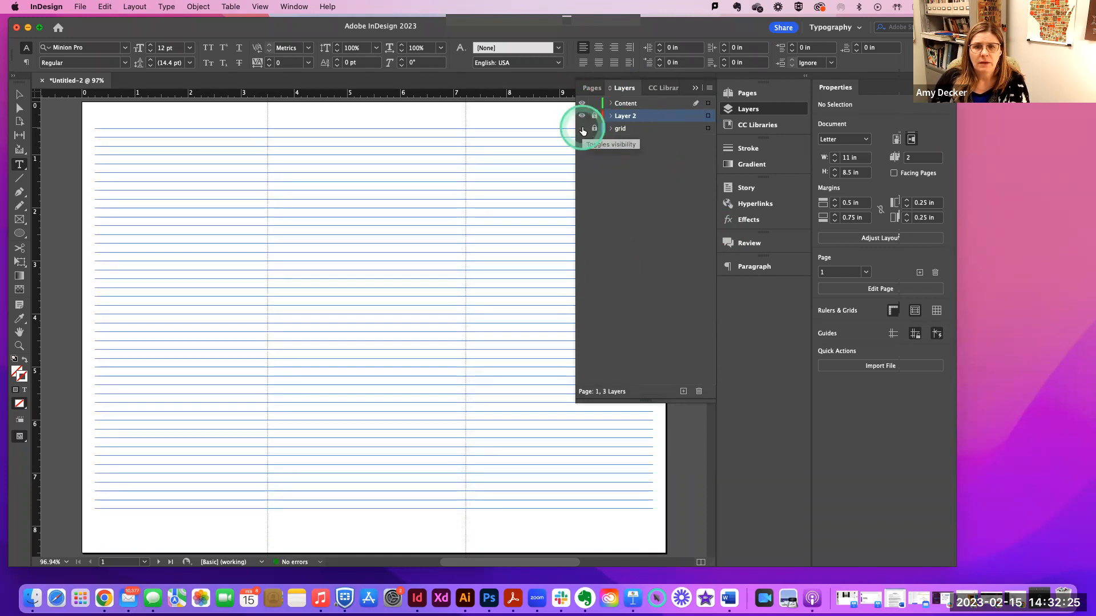
Show the grid layer again, make the Content layer active, and bring up the document's page list.
{"action": "left_click", "coordinate": [582, 128]}
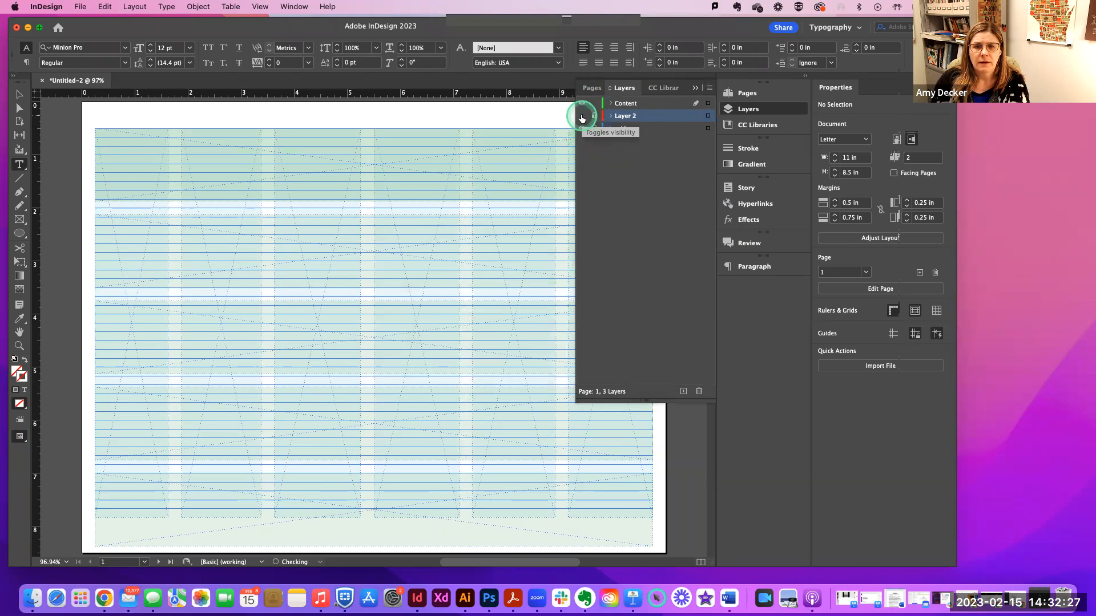
{"action": "left_click", "coordinate": [626, 103]}
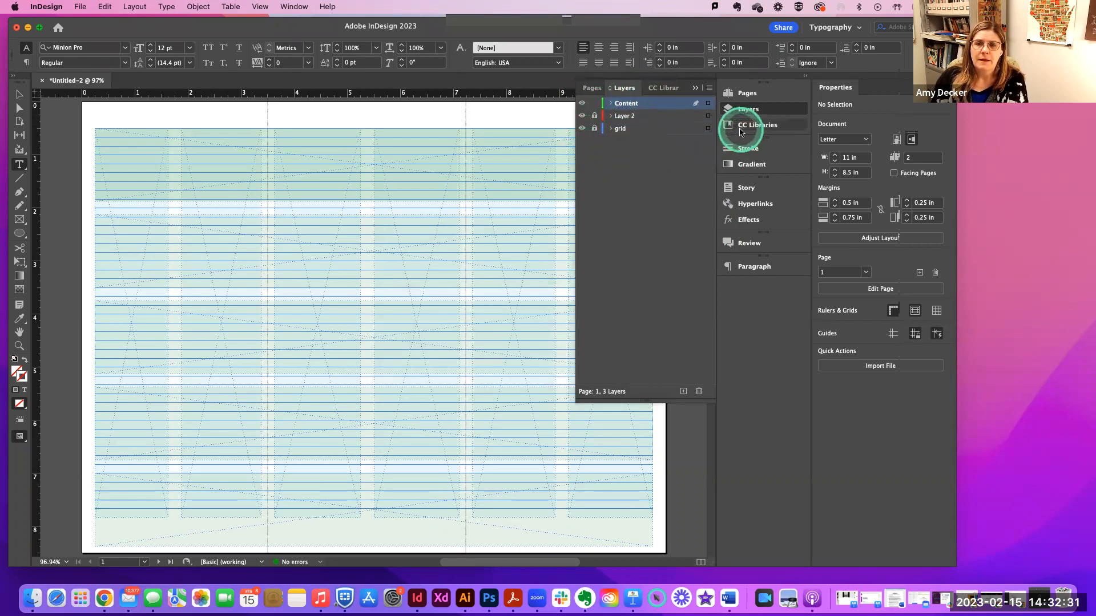
{"action": "left_click", "coordinate": [743, 93]}
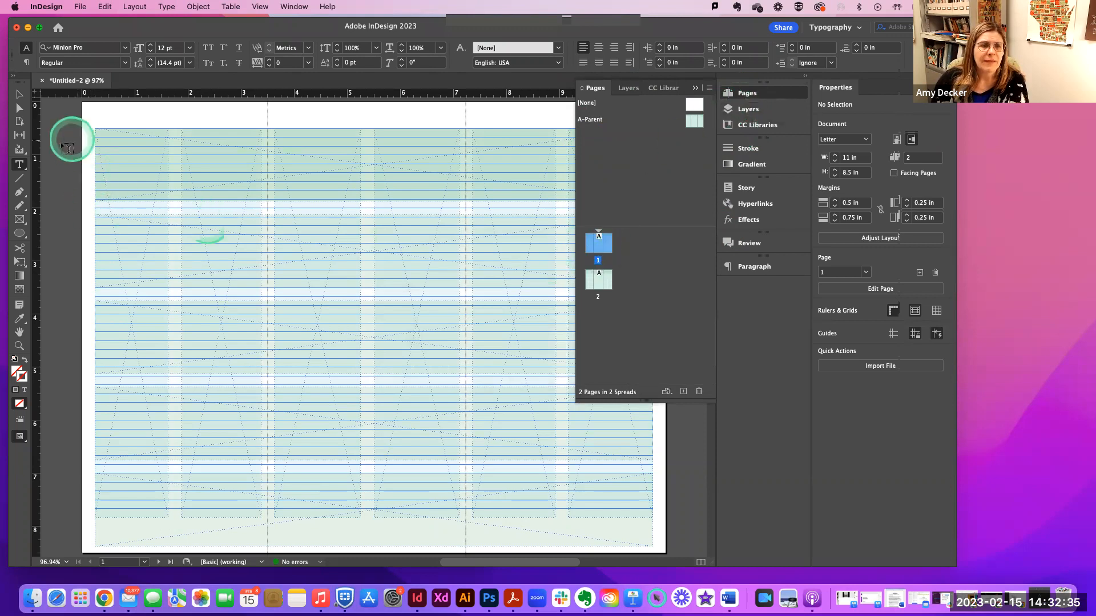
Draw a text frame about 3.125 in wide and 2.41 in high from page 1's upper-left margin corner across the first two grid columns.
{"action": "left_click_drag", "start_coordinate": [96, 130], "coordinate": [262, 256]}
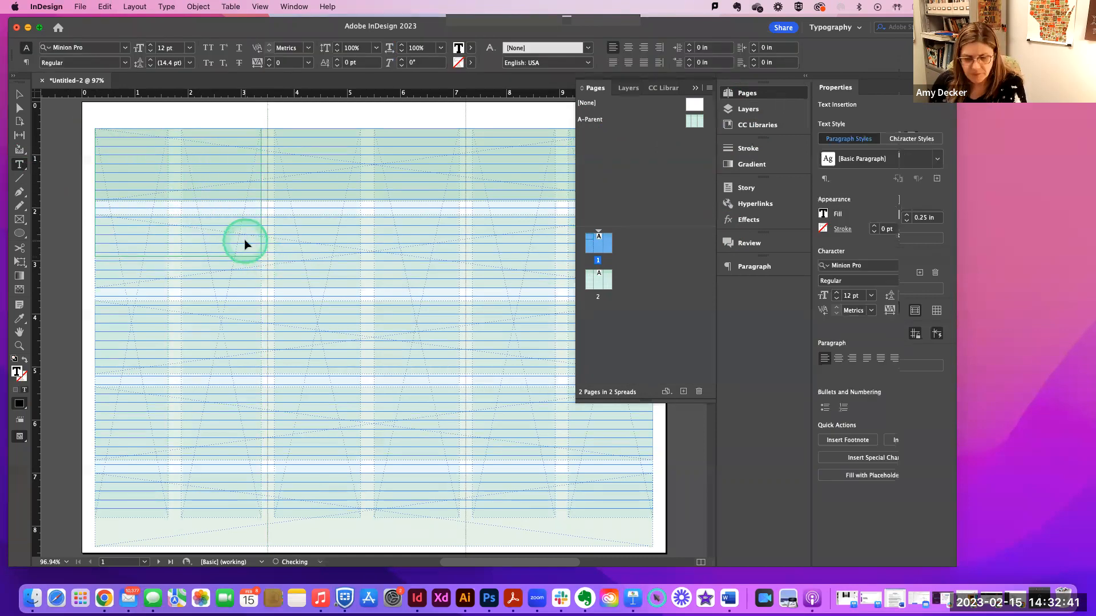
{"action": "key", "text": "super+equal"}
{"action": "key", "text": "super+equal"}
{"action": "key", "text": "super+equal"}
{"action": "key", "text": "super+equal"}
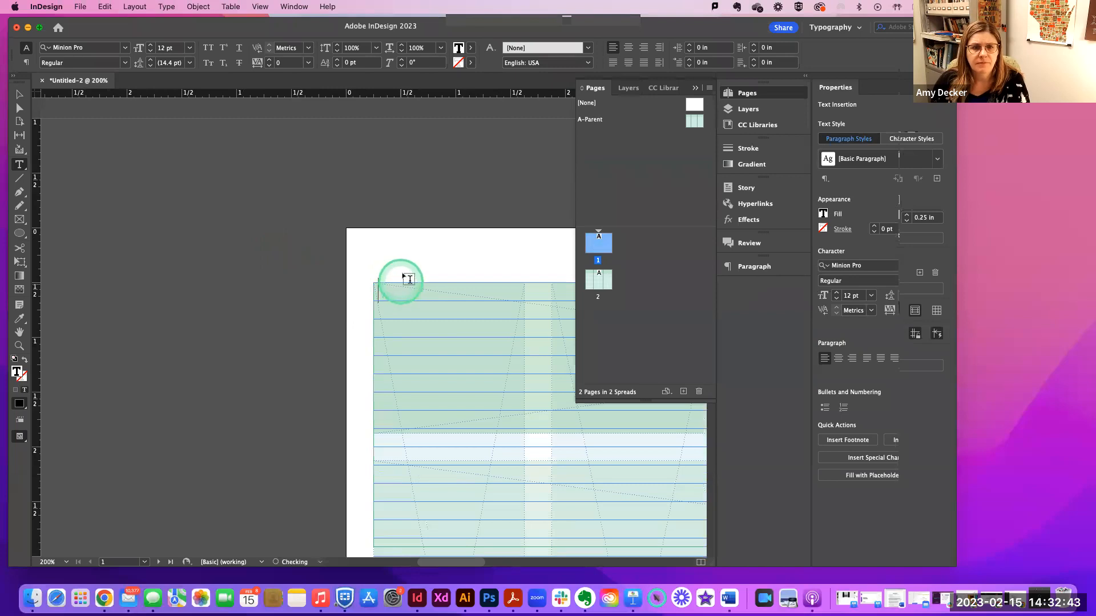
Check the text frame's alignment at the margin corner with the Selection tool and put the text cursor back inside it.
{"action": "left_click", "coordinate": [268, 244]}
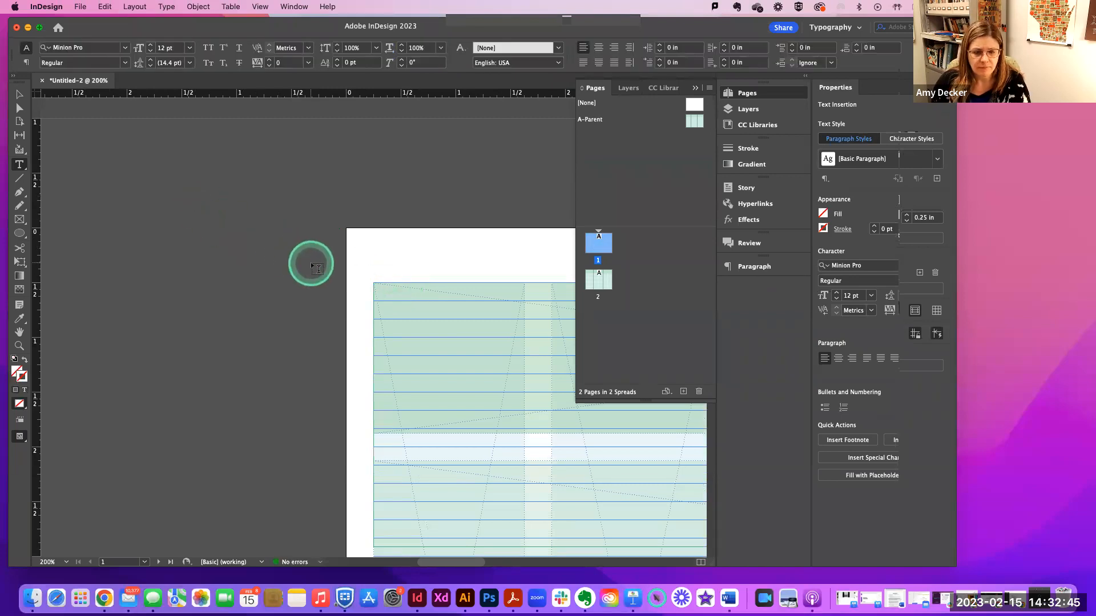
{"action": "left_click", "coordinate": [334, 283]}
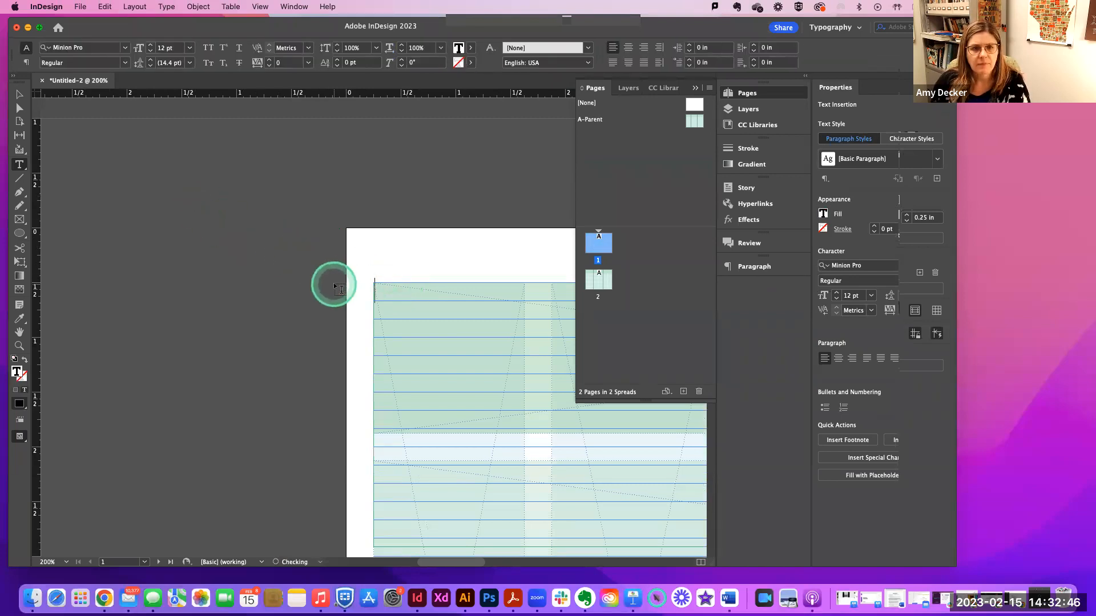
{"action": "left_click", "coordinate": [20, 101]}
{"action": "left_click_drag", "start_coordinate": [355, 288], "coordinate": [164, 188]}
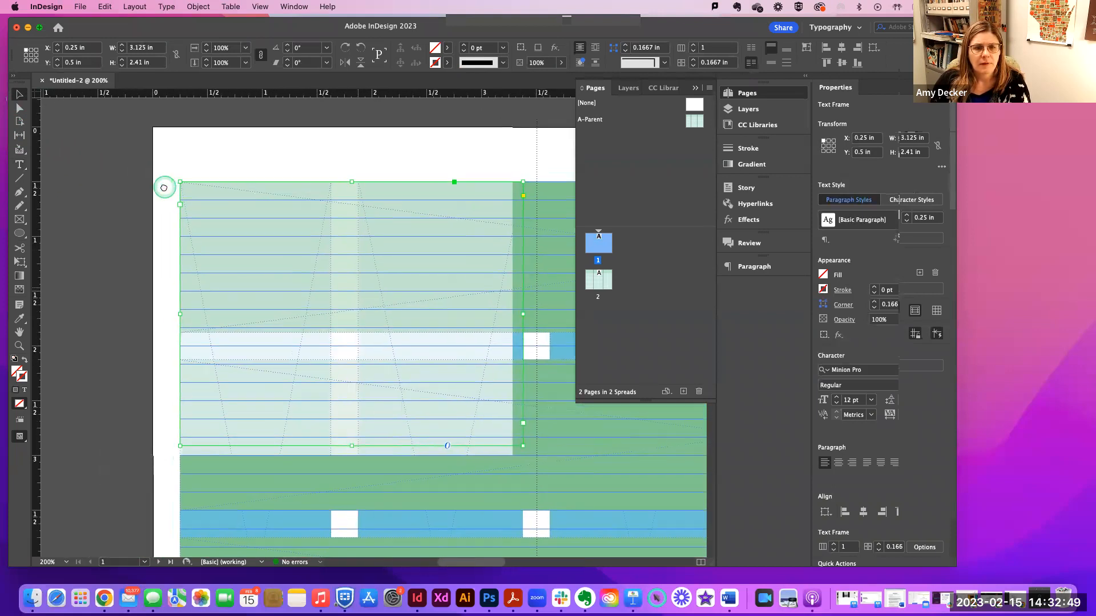
{"action": "double_click", "coordinate": [401, 339]}
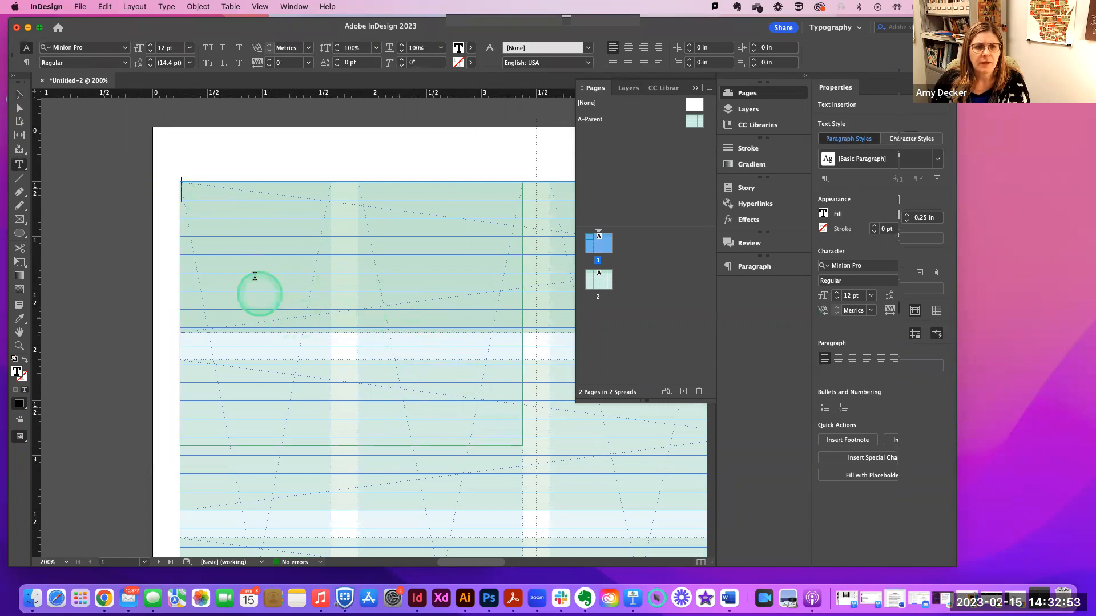
{"action": "scroll", "coordinate": [243, 221], "scroll_direction": "left", "scroll_amount": 2}
{"action": "scroll", "coordinate": [243, 220], "scroll_direction": "up", "scroll_amount": 1}
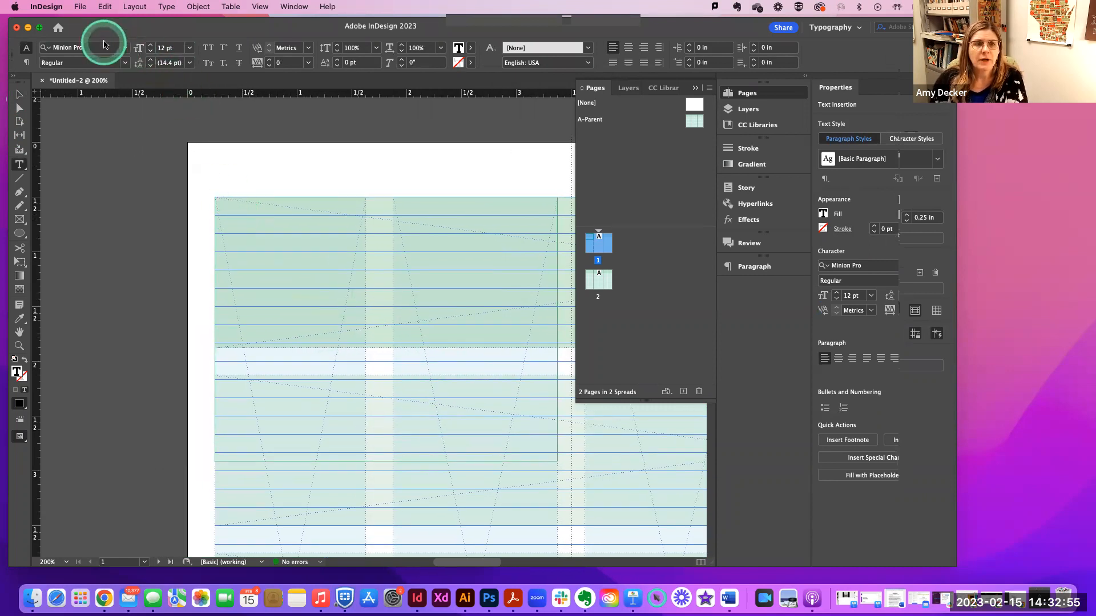
{"action": "left_click", "coordinate": [78, 8]}
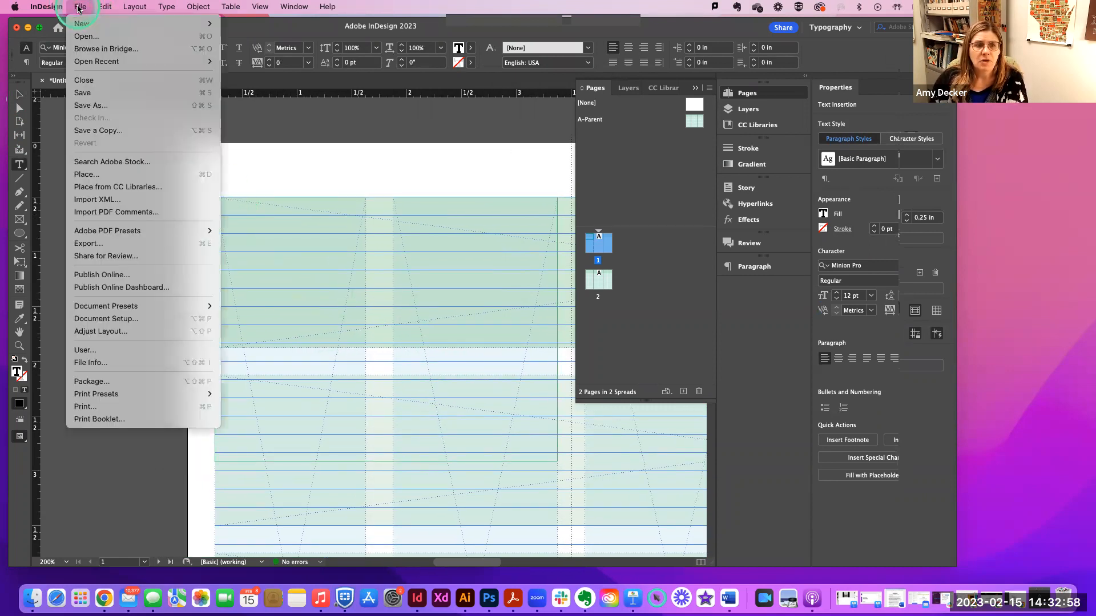
{"action": "left_click", "coordinate": [93, 176]}
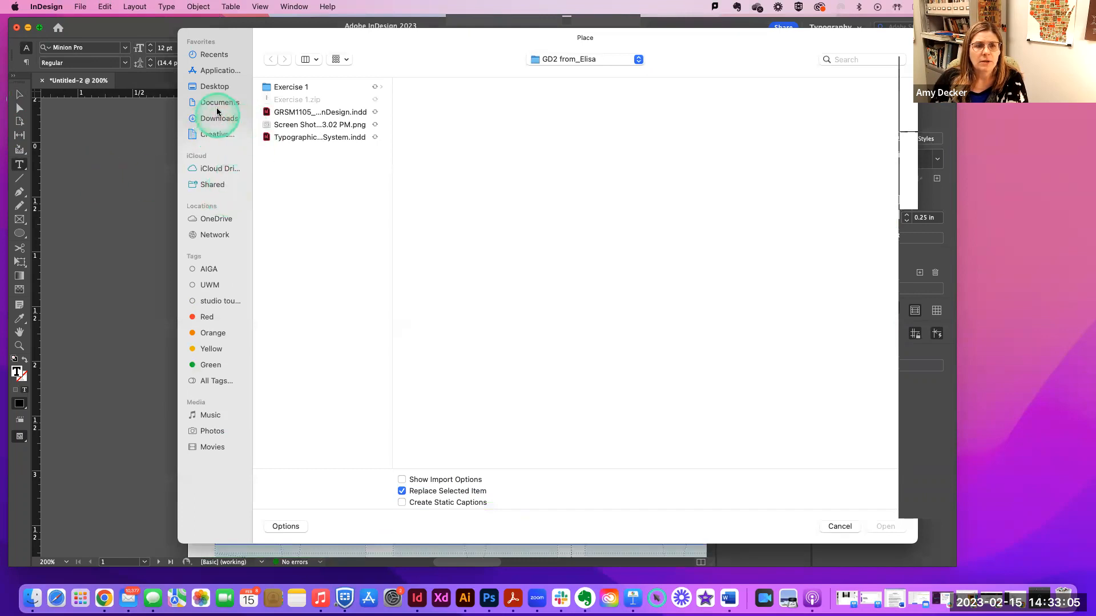
{"action": "left_click", "coordinate": [220, 105]}
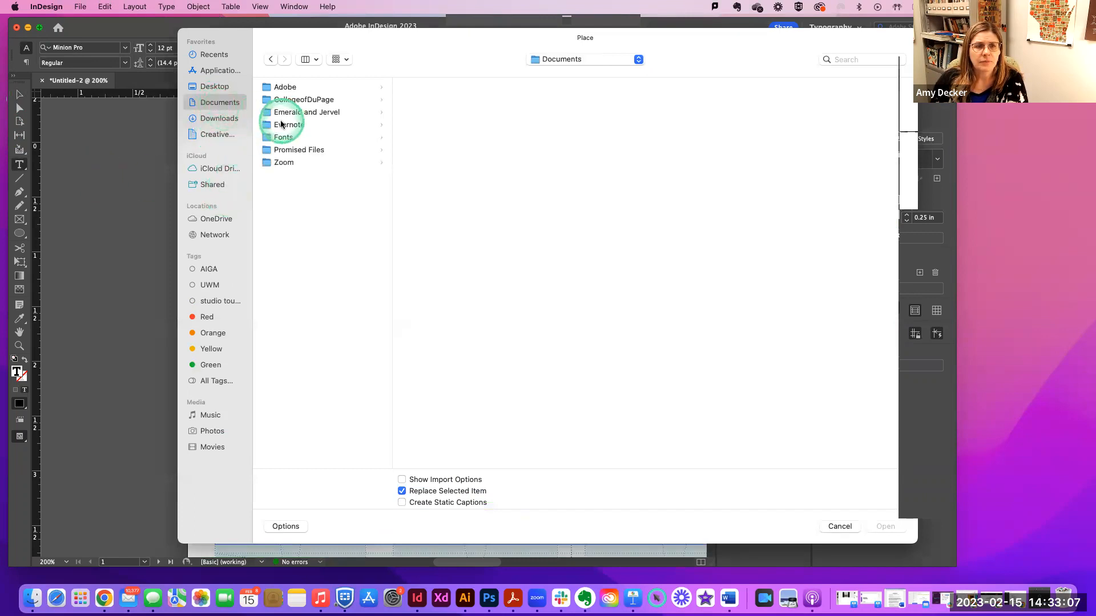
{"action": "left_click", "coordinate": [293, 103]}
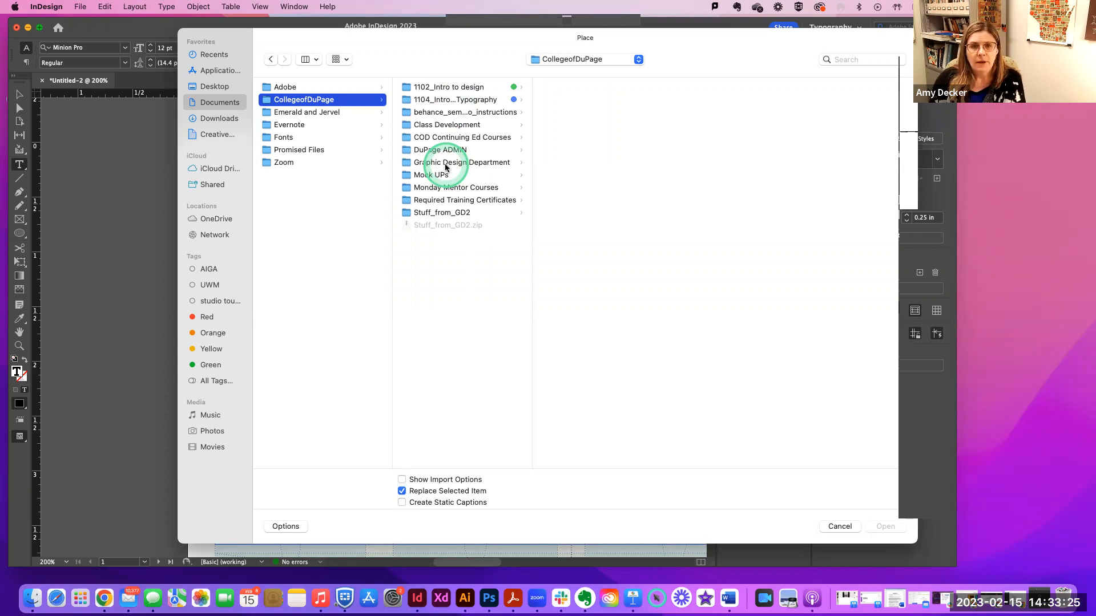
{"action": "left_click", "coordinate": [839, 526]}
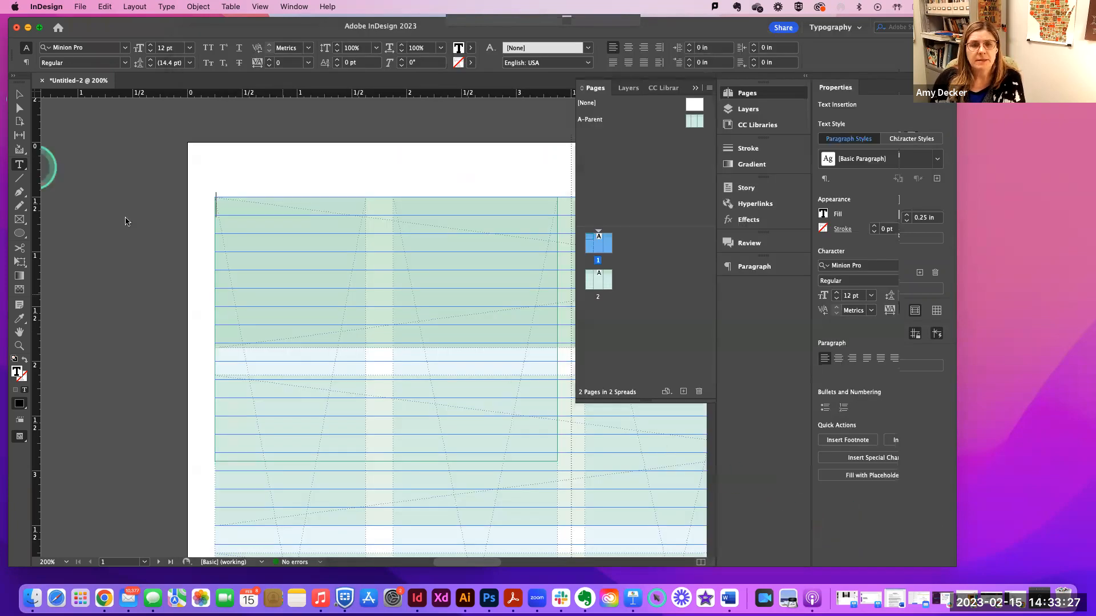
Switch to Chrome and open the Spring 2023 Graphic Design 2 course in Blackboard.
{"action": "mouse_move", "coordinate": [108, 32]}
{"action": "left_mouse_down"}
{"action": "mouse_move", "coordinate": [91, 31]}
{"action": "mouse_move", "coordinate": [102, 30]}
{"action": "left_mouse_up"}
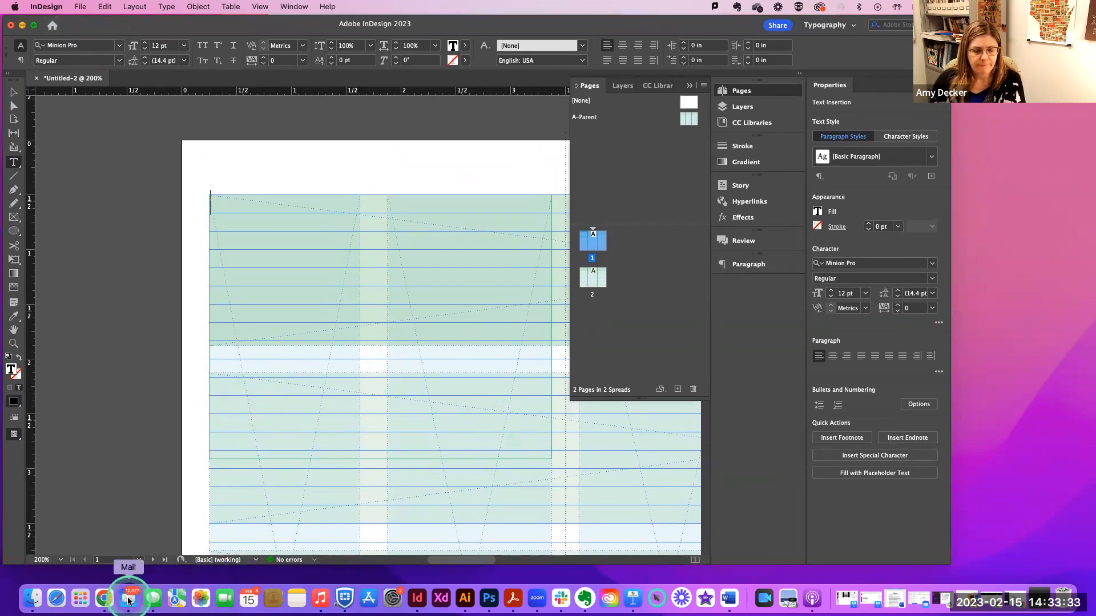
{"action": "left_click", "coordinate": [105, 602]}
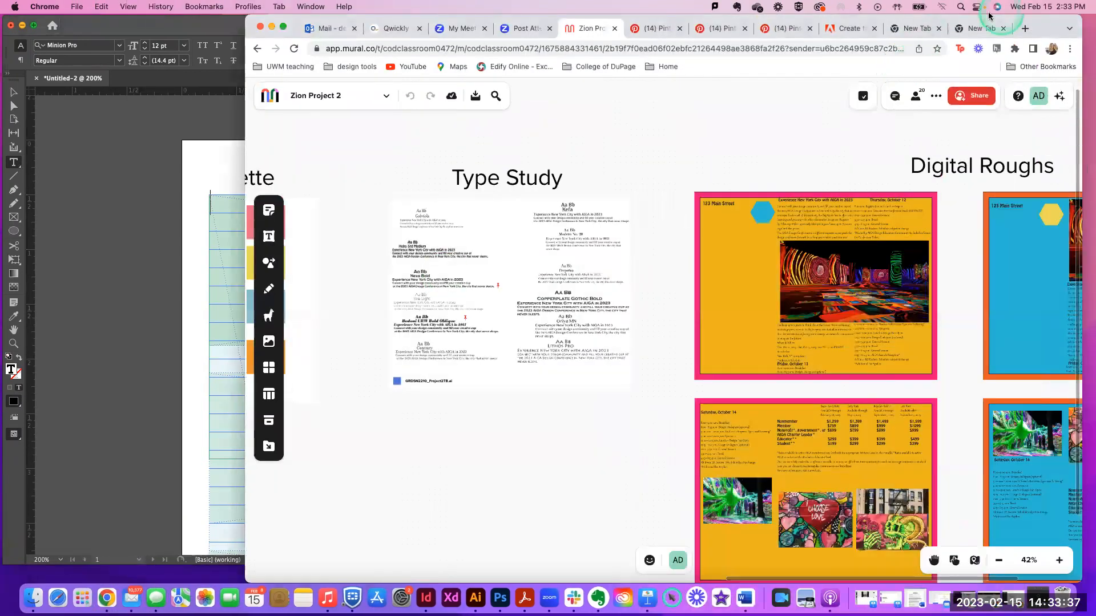
{"action": "left_click_drag", "start_coordinate": [1049, 24], "coordinate": [1095, 74]}
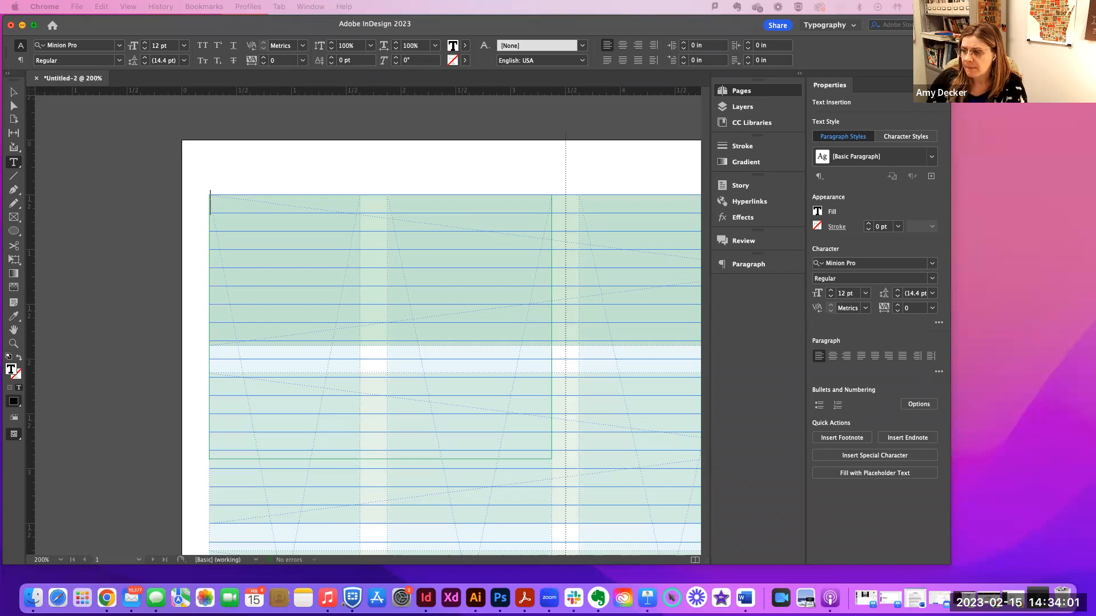
{"action": "left_click_drag", "start_coordinate": [1095, 19], "coordinate": [842, 40]}
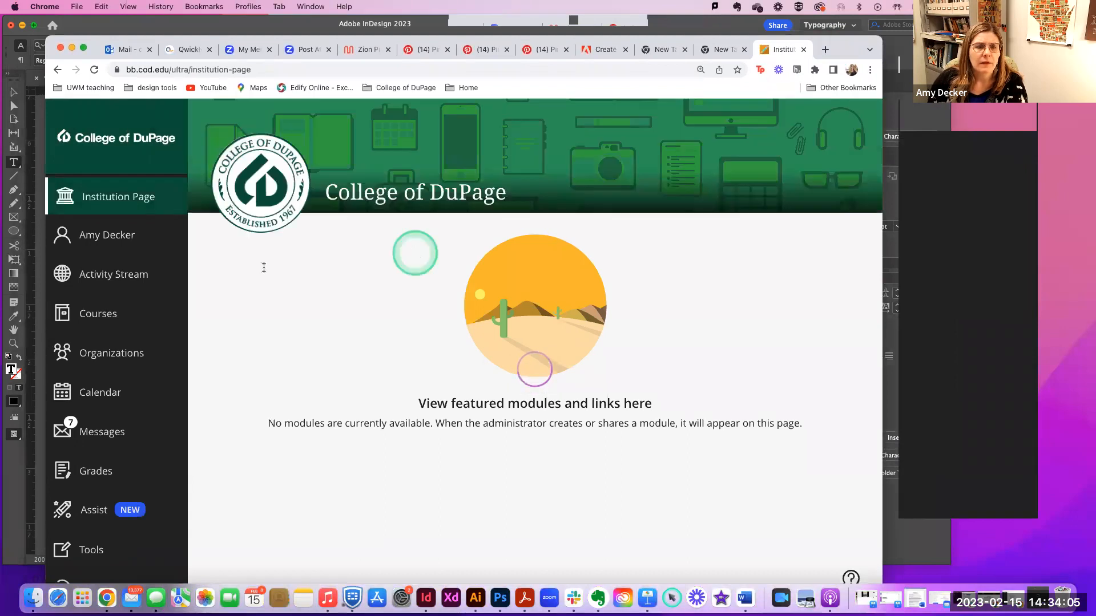
{"action": "left_click", "coordinate": [104, 321]}
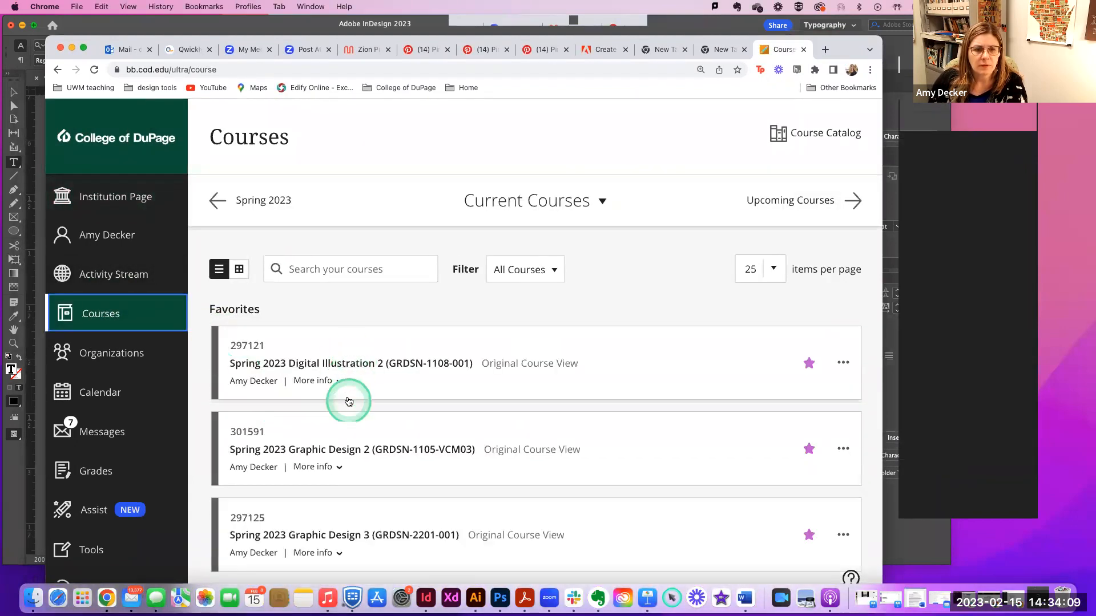
{"action": "left_click", "coordinate": [353, 464]}
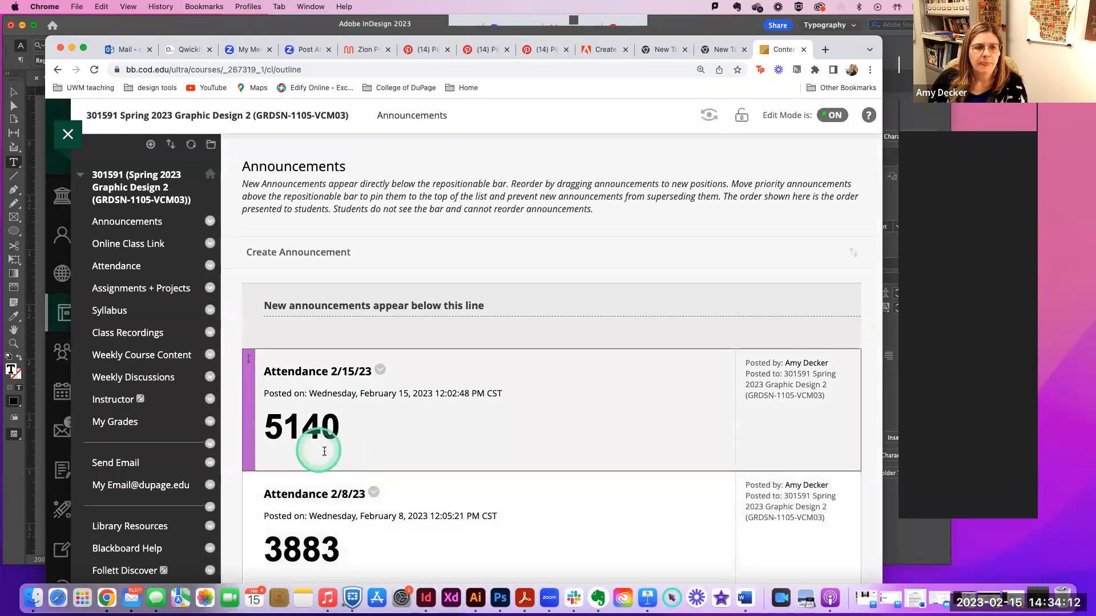
Open the Project 2: Pamphlet Design brief in Assignments + Projects and find the required conference copy.
{"action": "left_click", "coordinate": [134, 292]}
{"action": "left_click", "coordinate": [398, 426]}
{"action": "scroll", "coordinate": [400, 428], "scroll_direction": "down", "scroll_amount": 12}
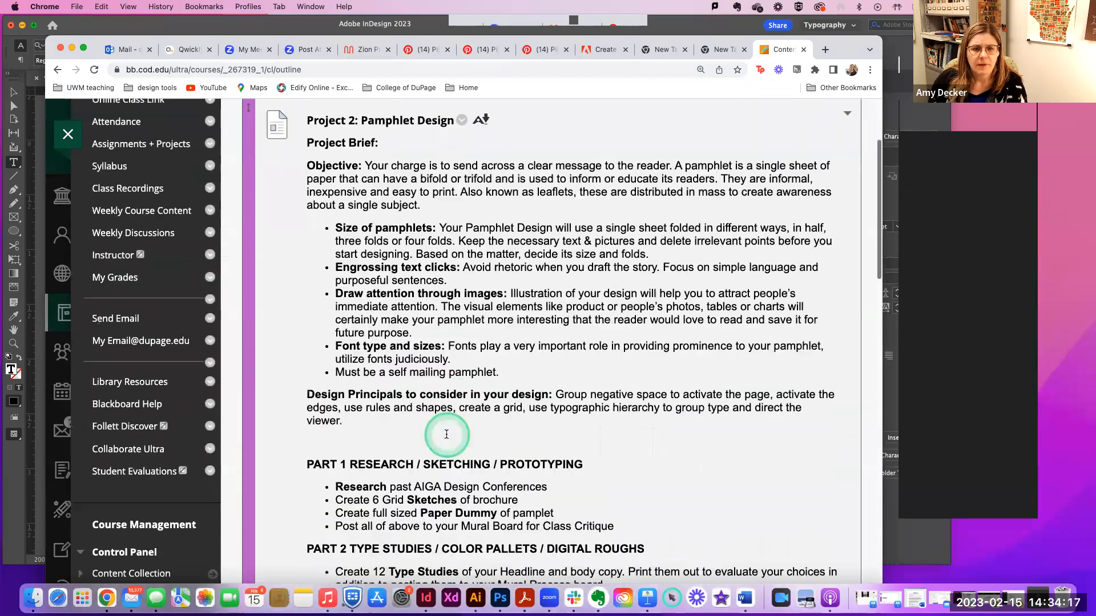
{"action": "scroll", "coordinate": [446, 435], "scroll_direction": "down", "scroll_amount": 6}
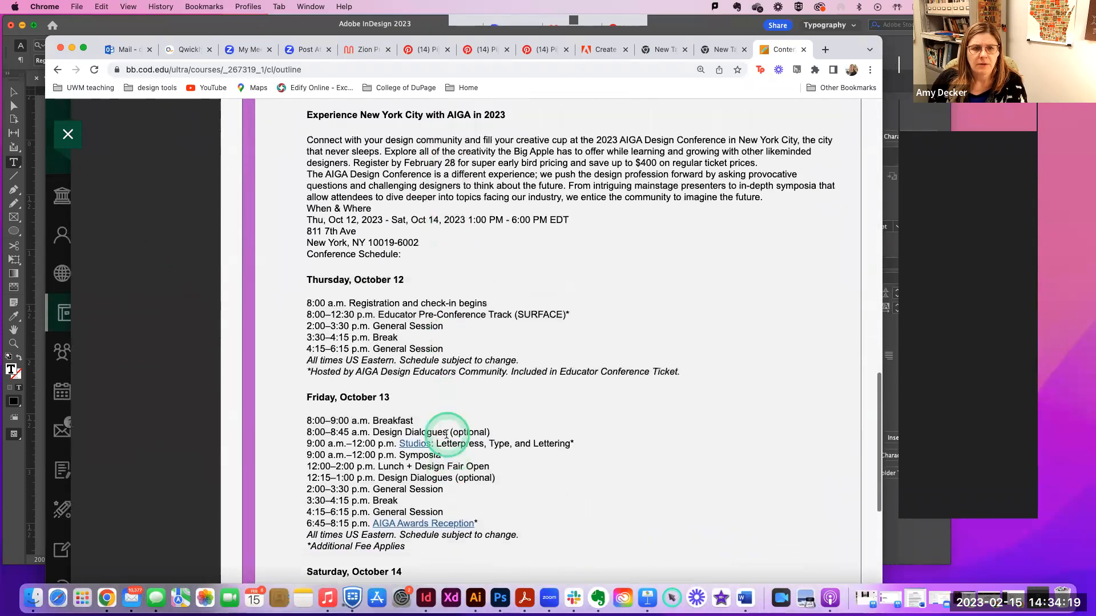
{"action": "scroll", "coordinate": [399, 393], "scroll_direction": "up", "scroll_amount": 3}
{"action": "left_click_drag", "start_coordinate": [307, 223], "coordinate": [595, 358]}
{"action": "scroll", "coordinate": [594, 357], "scroll_direction": "up", "scroll_amount": 5}
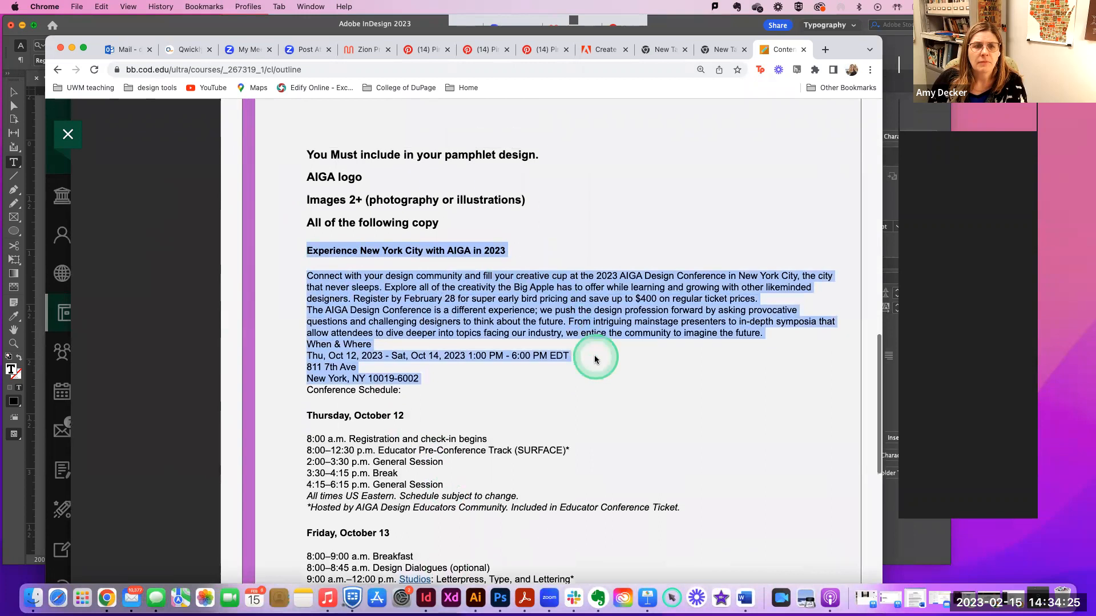
{"action": "scroll", "coordinate": [595, 358], "scroll_direction": "up", "scroll_amount": 8}
{"action": "scroll", "coordinate": [591, 359], "scroll_direction": "down", "scroll_amount": 11}
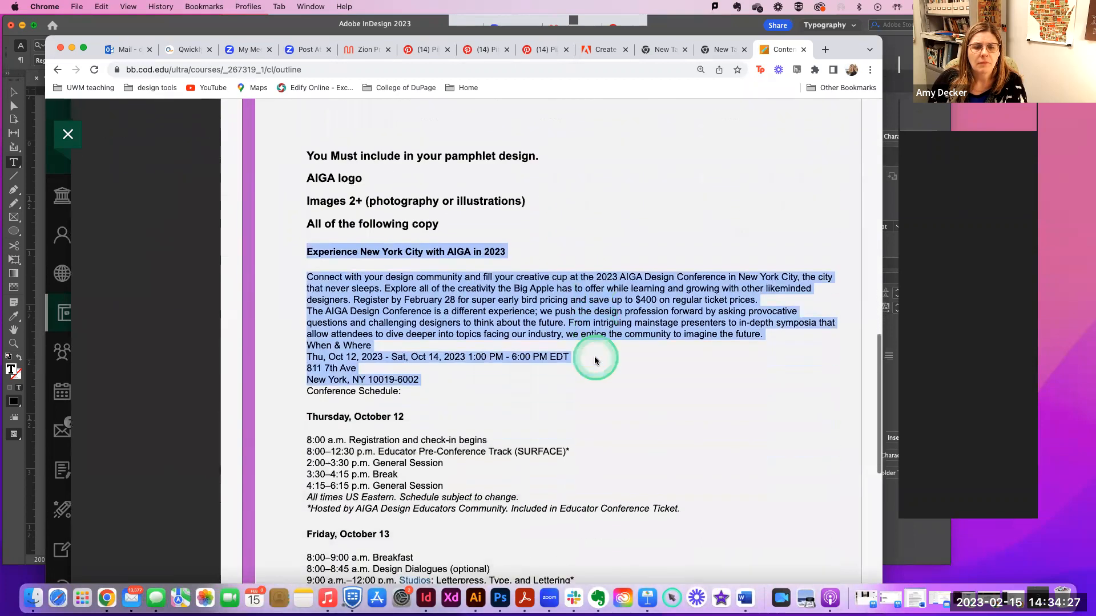
{"action": "left_click", "coordinate": [330, 268]}
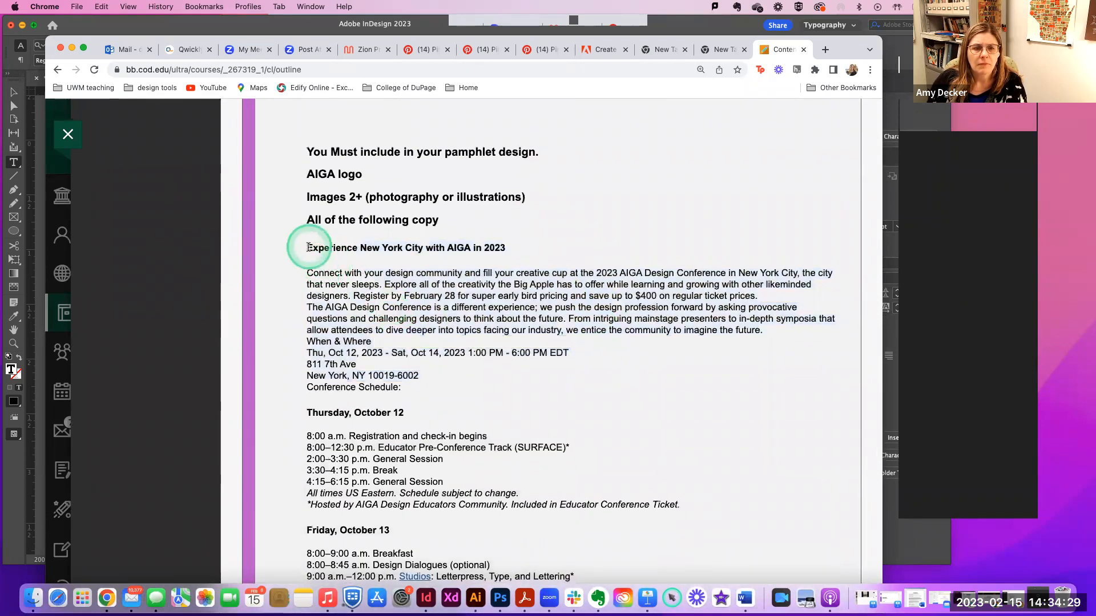
Copy all the pamphlet text from the headline "Experience New York City with AIGA in 2023" through "For more information, visit our website.".
{"action": "left_click_drag", "start_coordinate": [307, 247], "coordinate": [513, 318]}
{"action": "left_click_drag", "start_coordinate": [535, 348], "coordinate": [646, 583]}
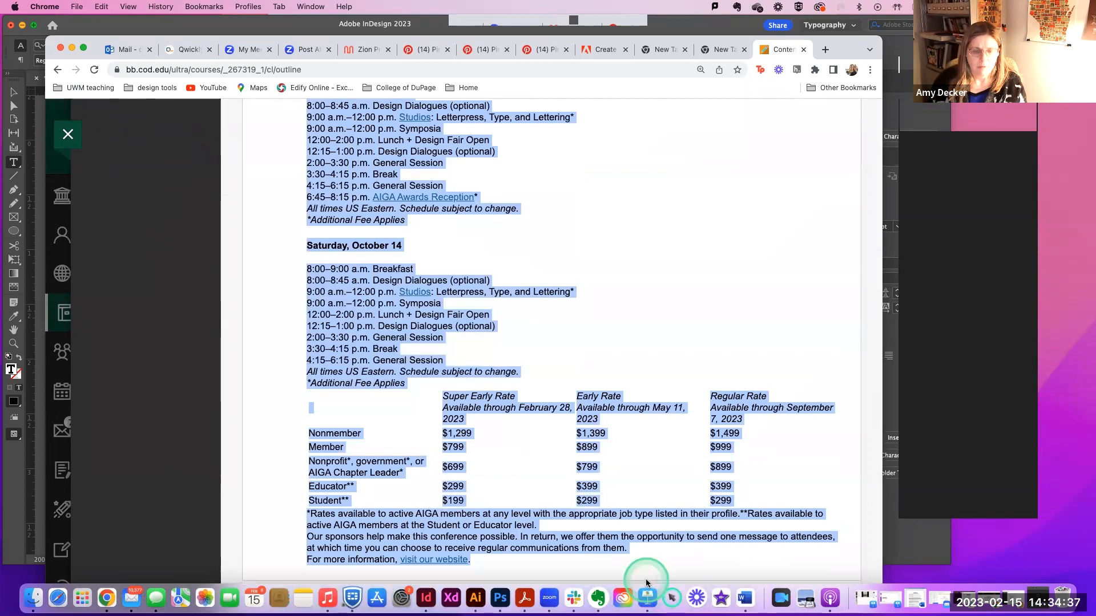
{"action": "key", "text": "super+c"}
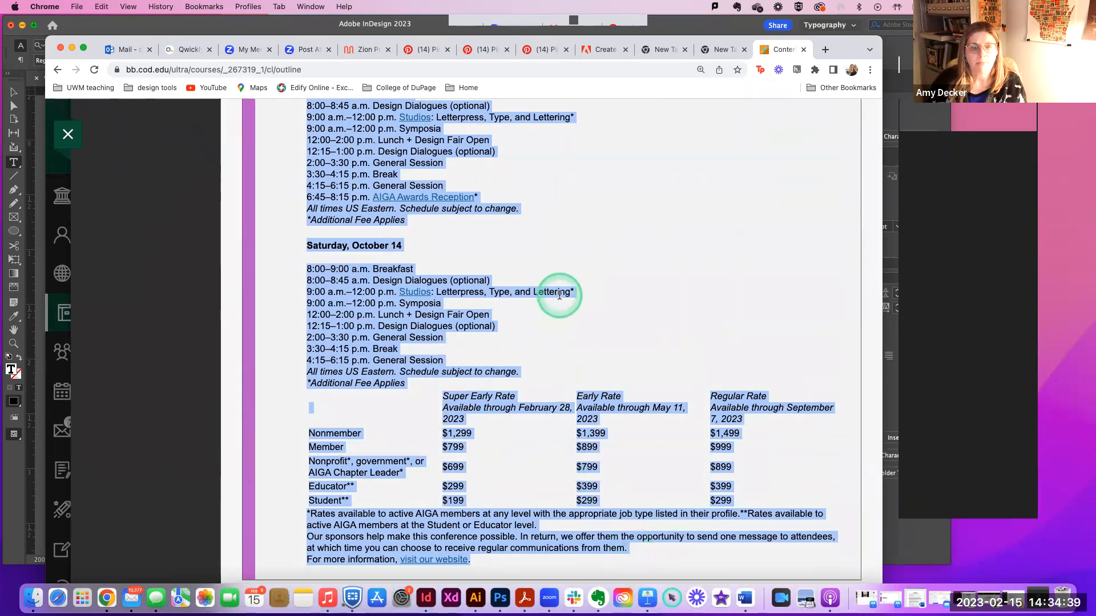
{"action": "scroll", "coordinate": [558, 293], "scroll_direction": "up", "scroll_amount": 15}
{"action": "scroll", "coordinate": [559, 295], "scroll_direction": "up", "scroll_amount": 2}
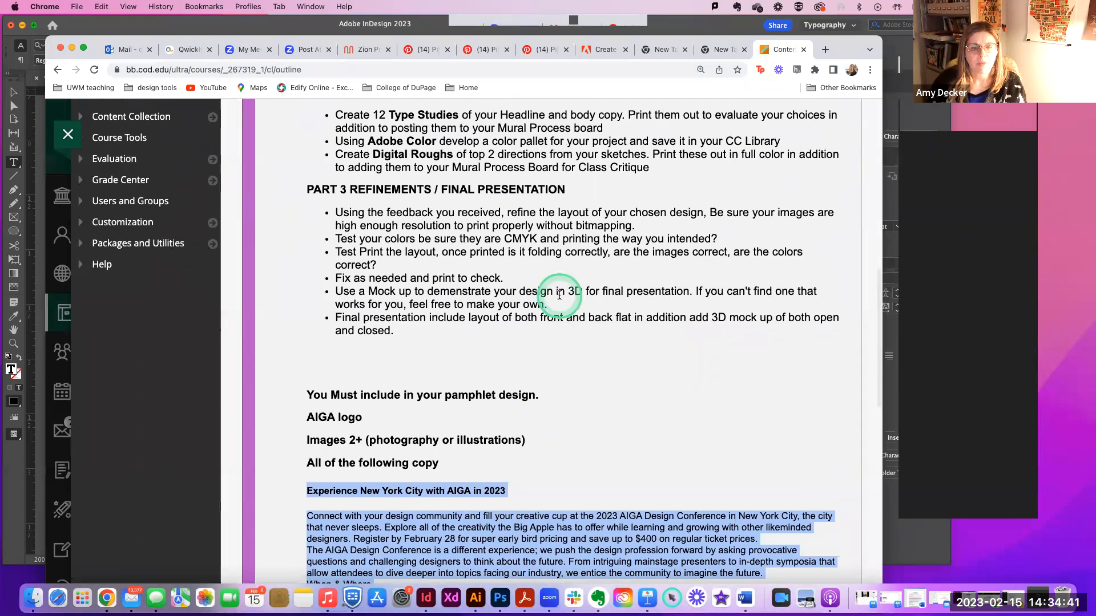
{"action": "scroll", "coordinate": [559, 295], "scroll_direction": "down", "scroll_amount": 2}
{"action": "scroll", "coordinate": [560, 294], "scroll_direction": "down", "scroll_amount": 15}
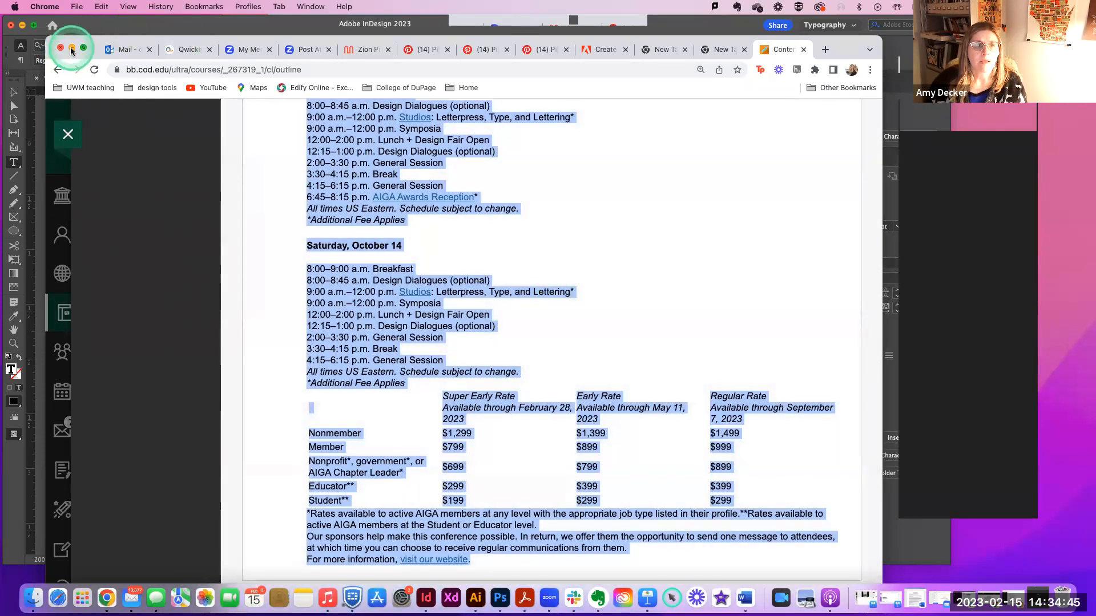
Minimize Chrome to return to InDesign and paste the copied conference text into the text frame on page 1.
{"action": "left_click", "coordinate": [72, 51]}
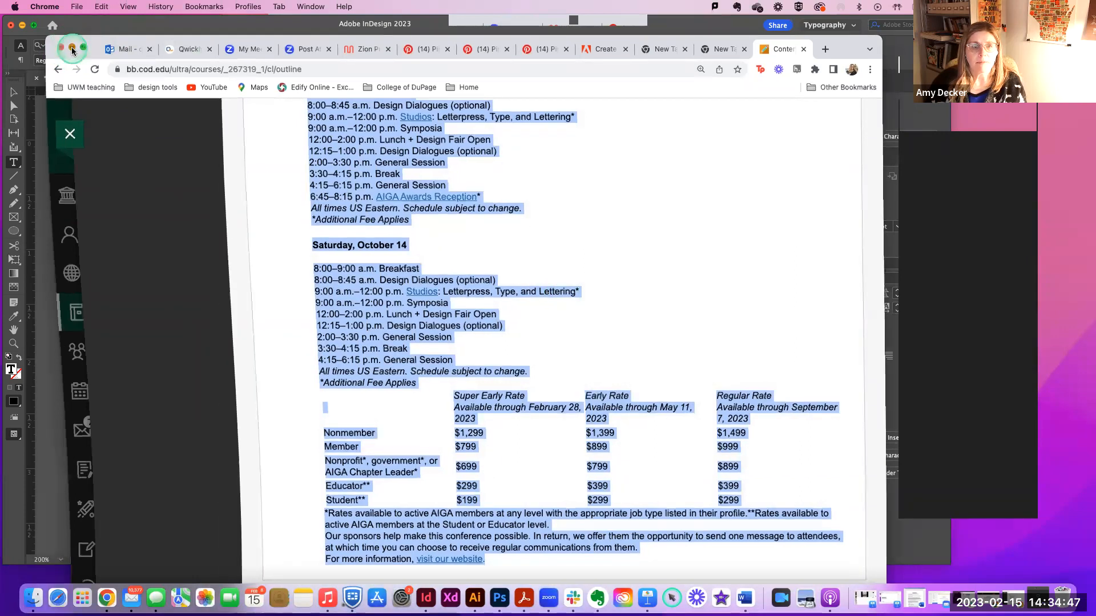
{"action": "left_click", "coordinate": [222, 204]}
{"action": "left_click", "coordinate": [215, 202]}
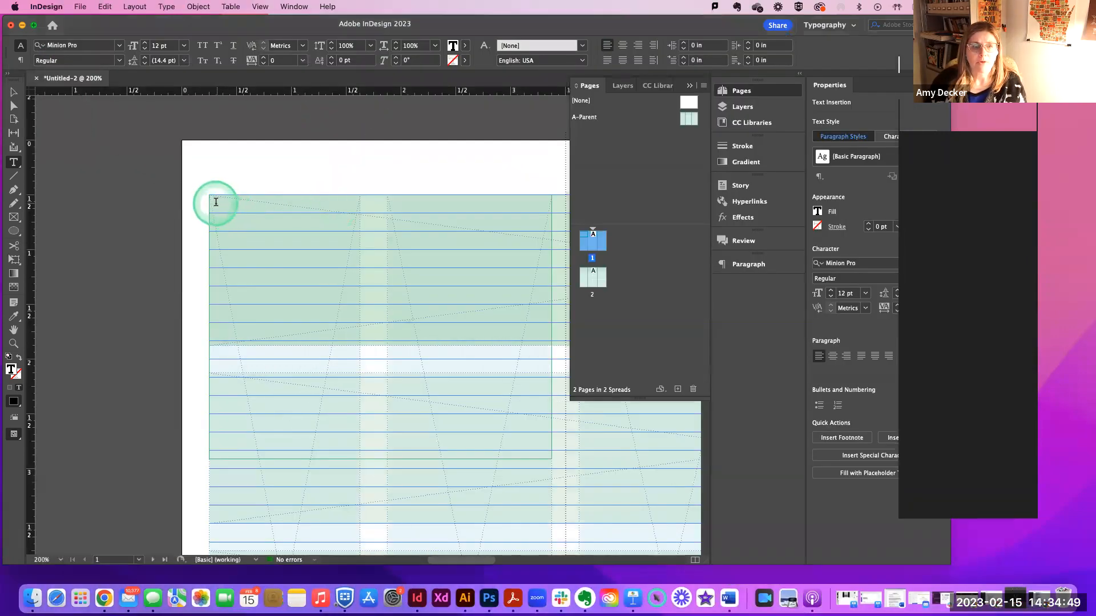
{"action": "key", "text": "super+v"}
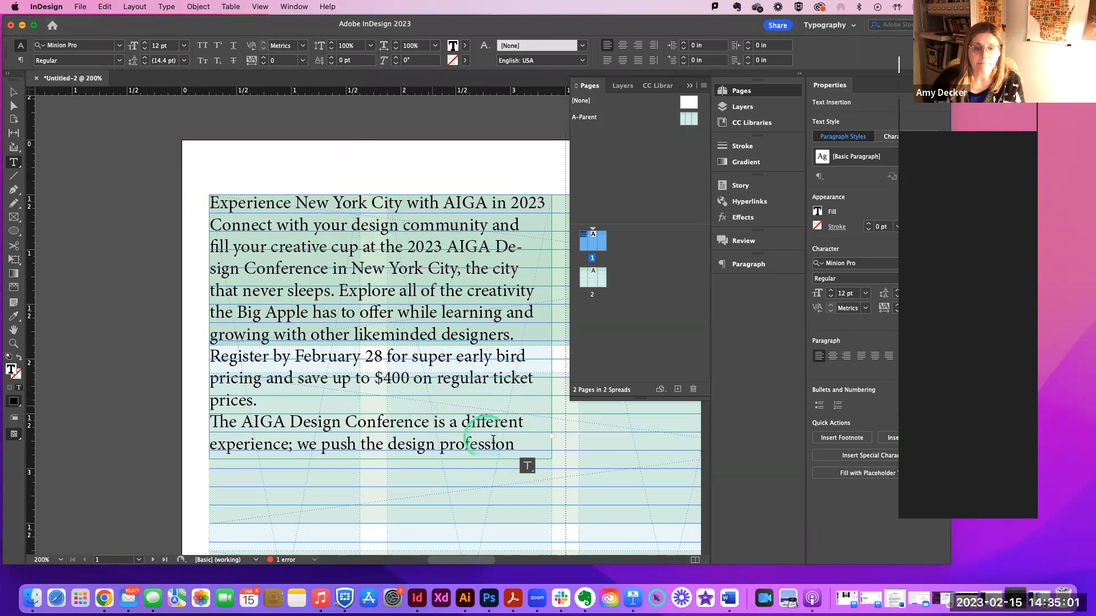
Expand the Auto Style text options beside the pasted text frame.
{"action": "left_click", "coordinate": [526, 465]}
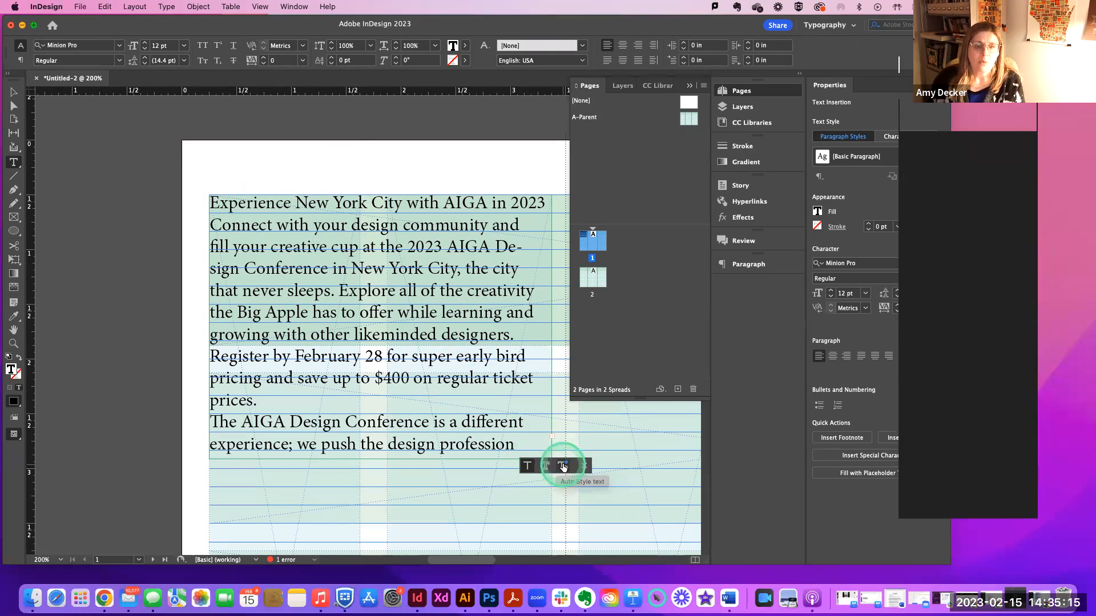
{"action": "left_click", "coordinate": [526, 466]}
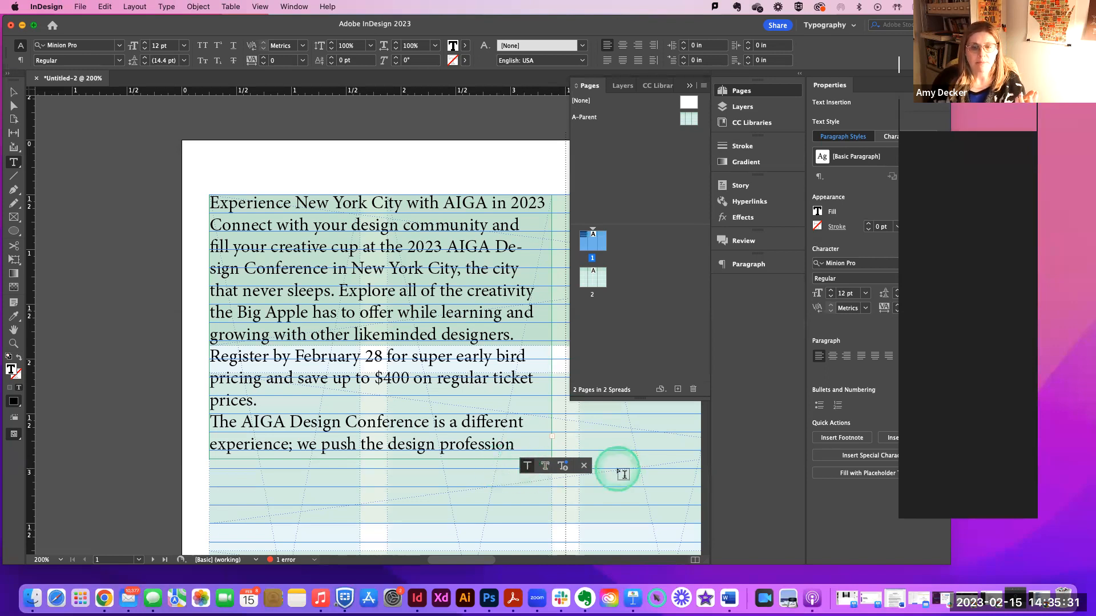
Dismiss the Auto Style options and extend the page 1 text frame down to the bottom margin, 7.875 in tall.
{"action": "left_click", "coordinate": [583, 466]}
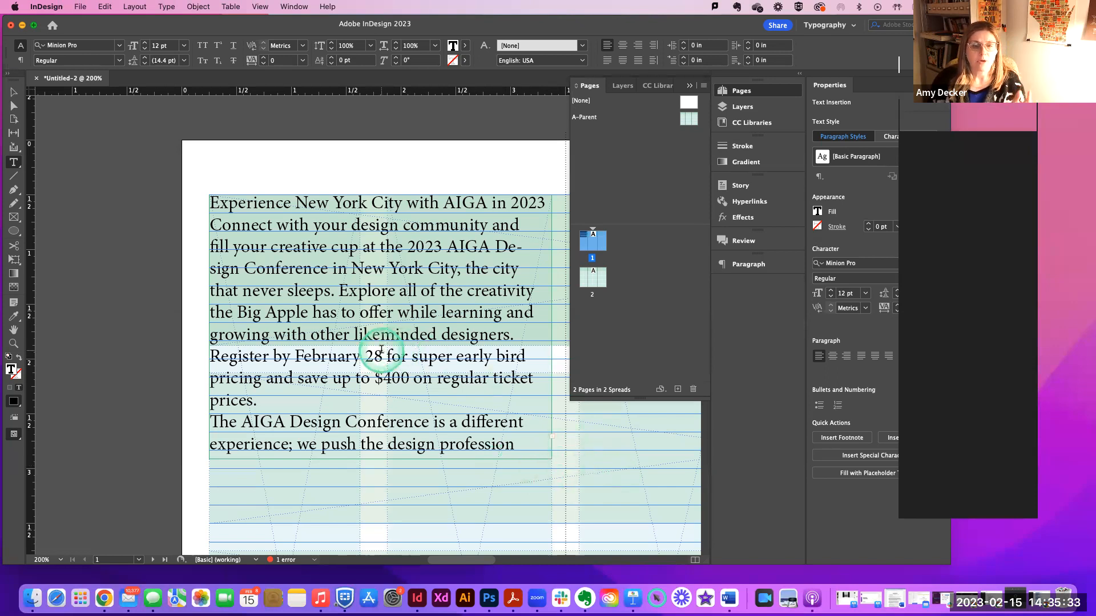
{"action": "left_click", "coordinate": [215, 209]}
{"action": "left_click", "coordinate": [14, 91]}
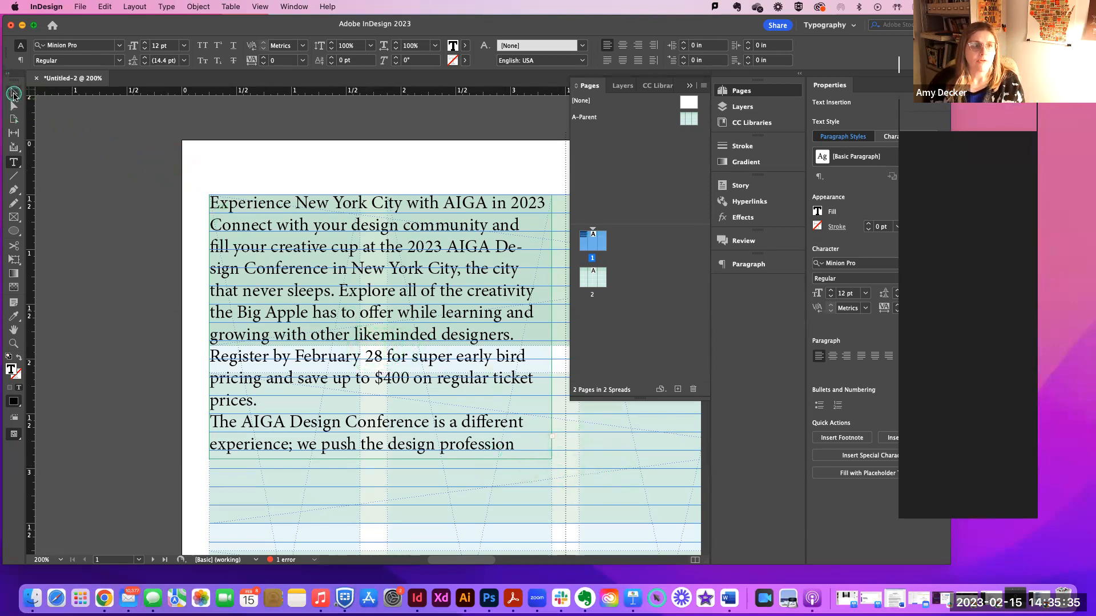
{"action": "key", "text": "super+minus"}
{"action": "key", "text": "super+minus"}
{"action": "key", "text": "super+minus"}
{"action": "key", "text": "super+minus"}
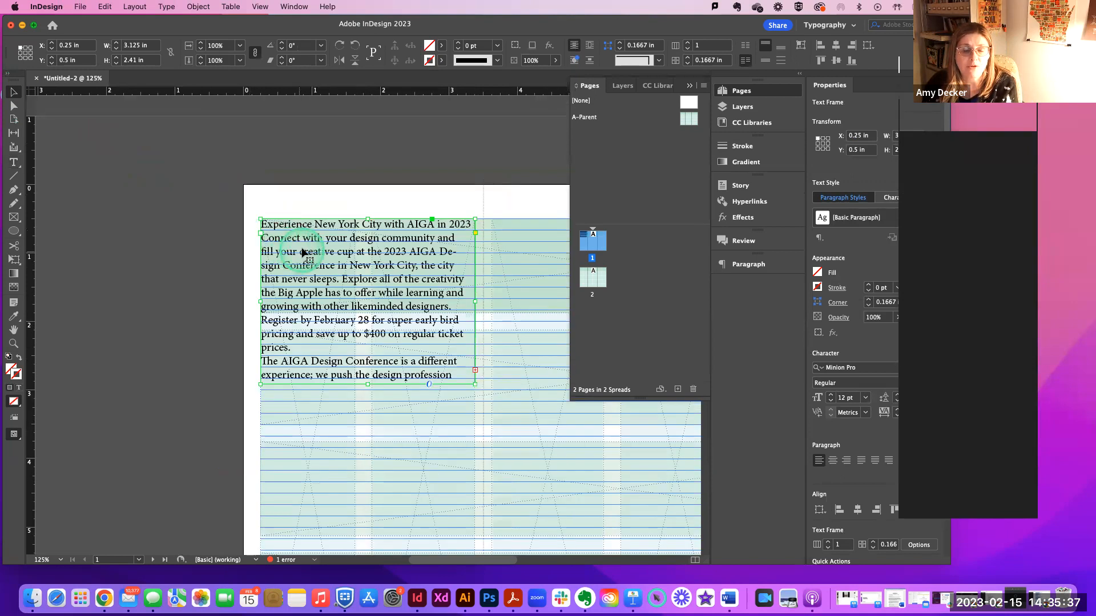
{"action": "left_click_drag", "start_coordinate": [367, 278], "coordinate": [393, 503]}
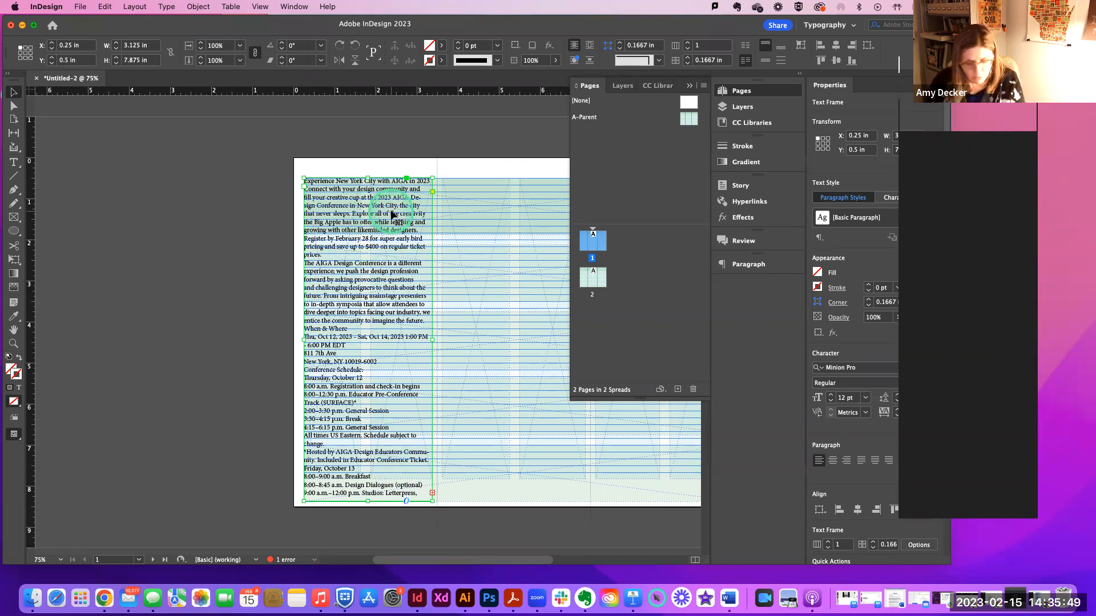
Set the headline "Experience New York City with AIGA in 2023" in Arial Rounded MT Bold.
{"action": "key", "text": "super+equal"}
{"action": "key", "text": "super+equal"}
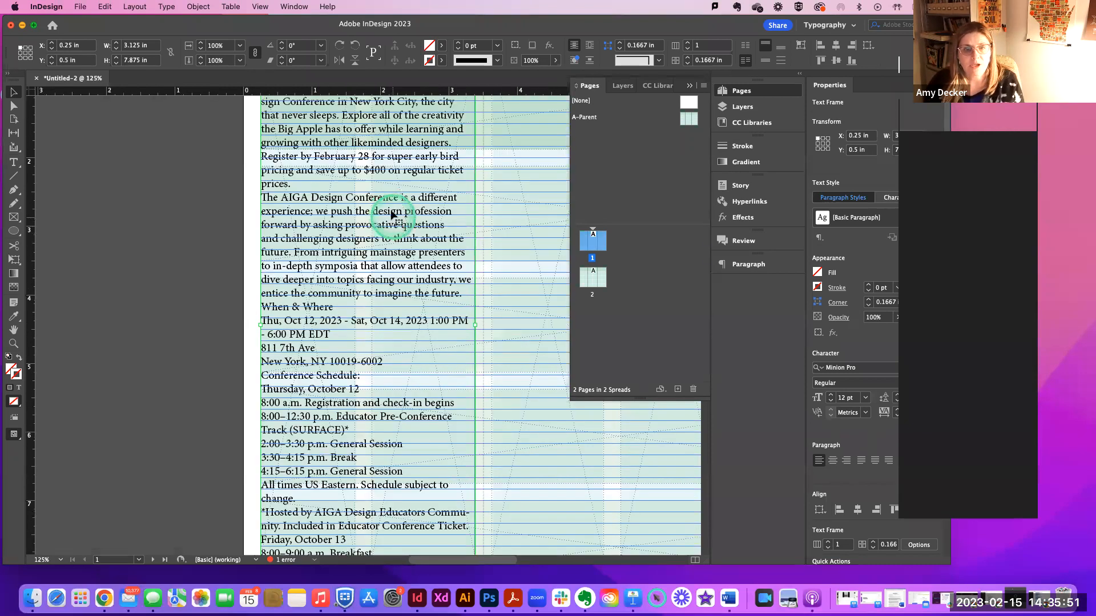
{"action": "scroll", "coordinate": [377, 231], "scroll_direction": "up", "scroll_amount": 3}
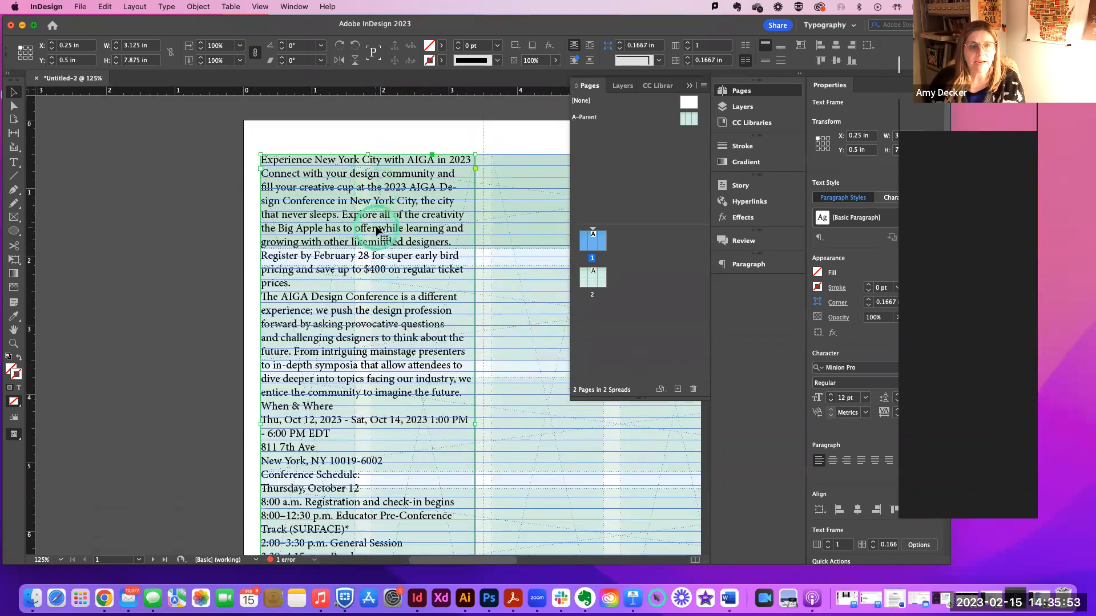
{"action": "triple_click", "coordinate": [323, 157]}
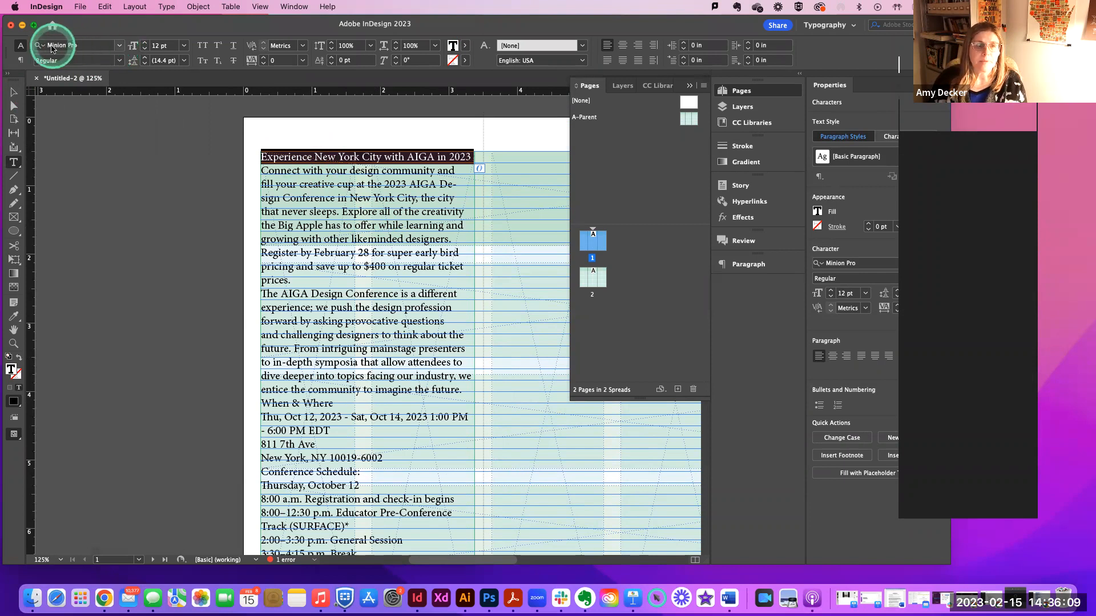
{"action": "left_click", "coordinate": [91, 48]}
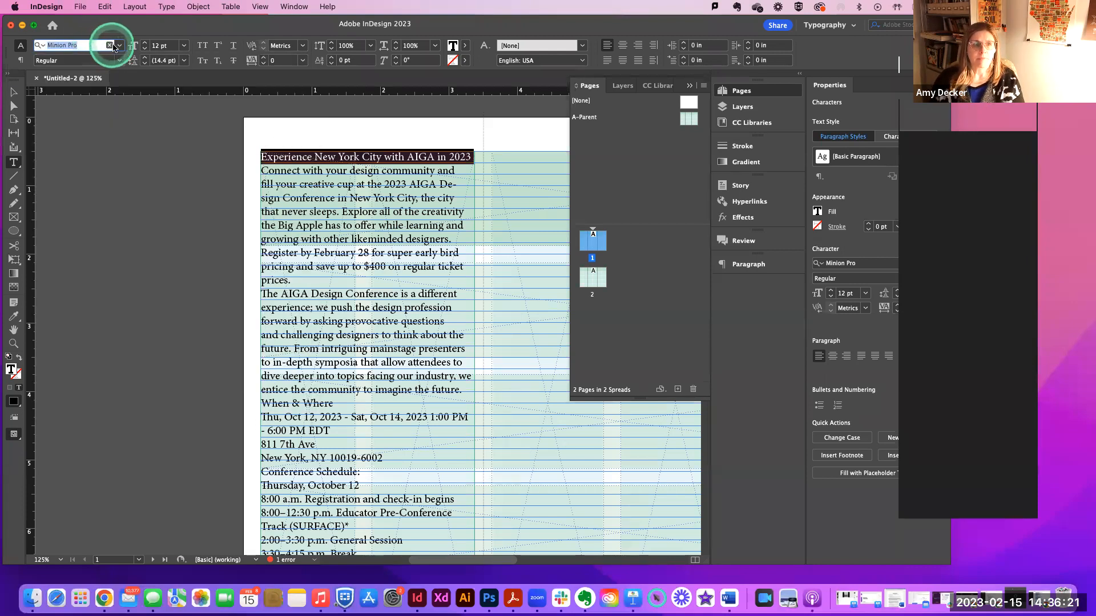
{"action": "left_click", "coordinate": [119, 48]}
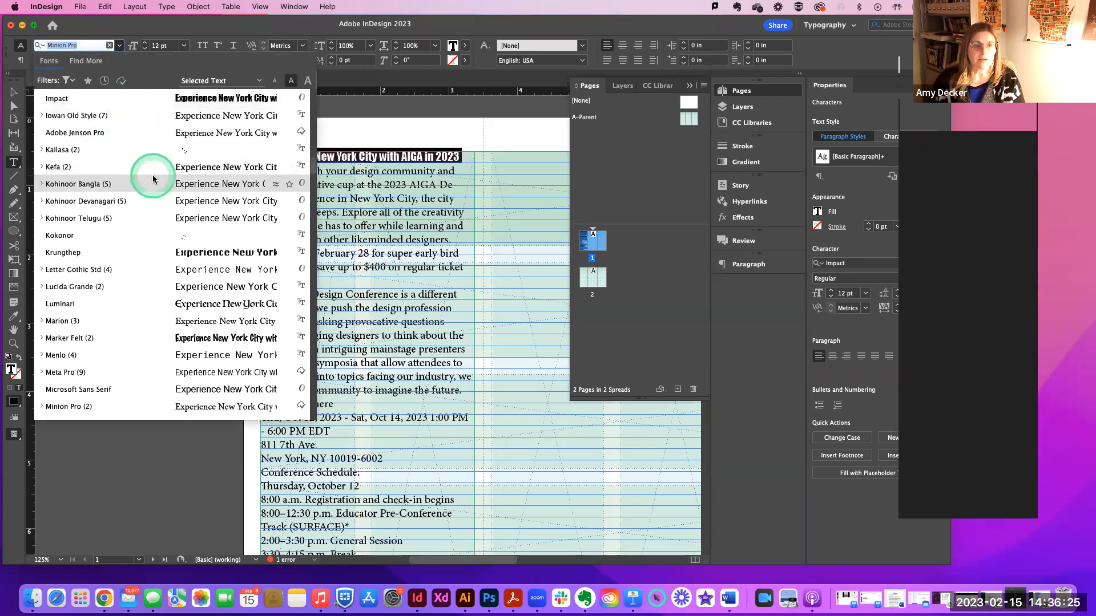
{"action": "scroll", "coordinate": [151, 238], "scroll_direction": "down", "scroll_amount": 5}
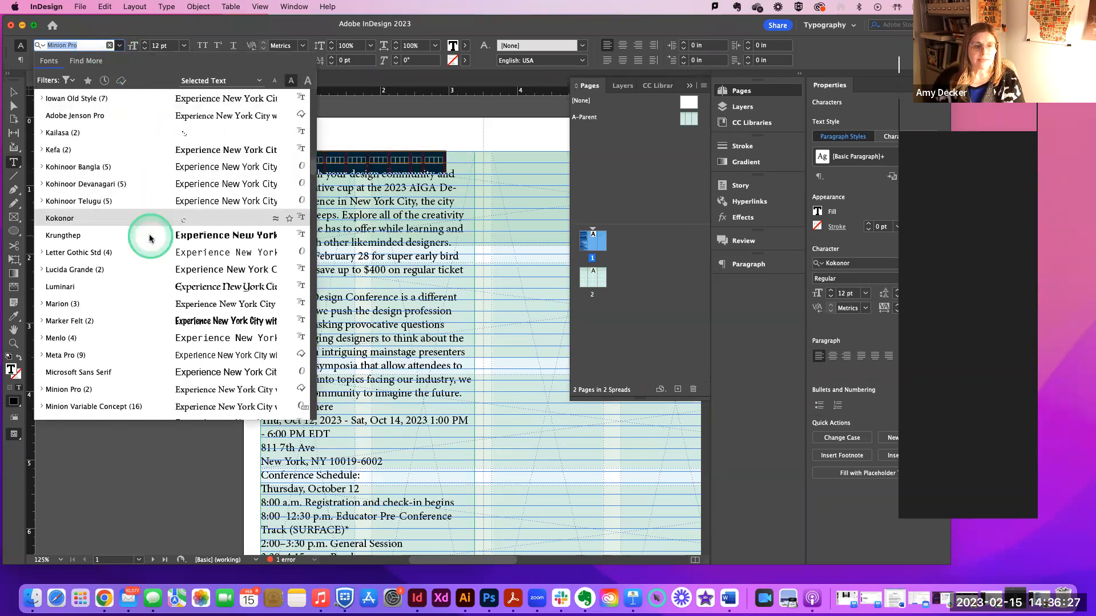
{"action": "scroll", "coordinate": [151, 238], "scroll_direction": "down", "scroll_amount": 1}
{"action": "scroll", "coordinate": [150, 238], "scroll_direction": "up", "scroll_amount": 20}
{"action": "scroll", "coordinate": [151, 238], "scroll_direction": "up", "scroll_amount": 10}
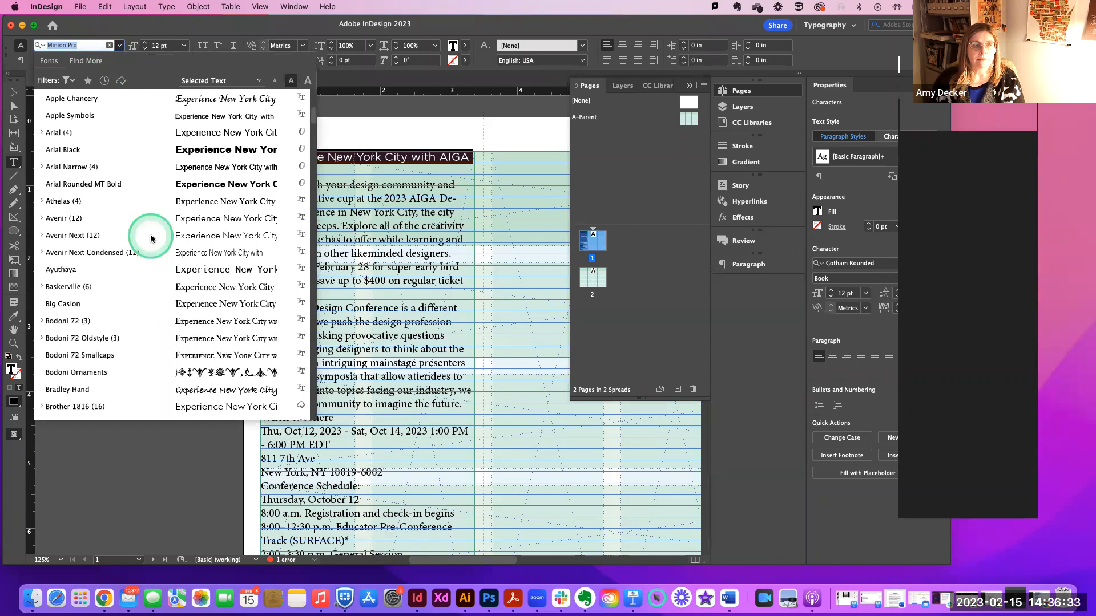
{"action": "scroll", "coordinate": [151, 238], "scroll_direction": "up", "scroll_amount": 4}
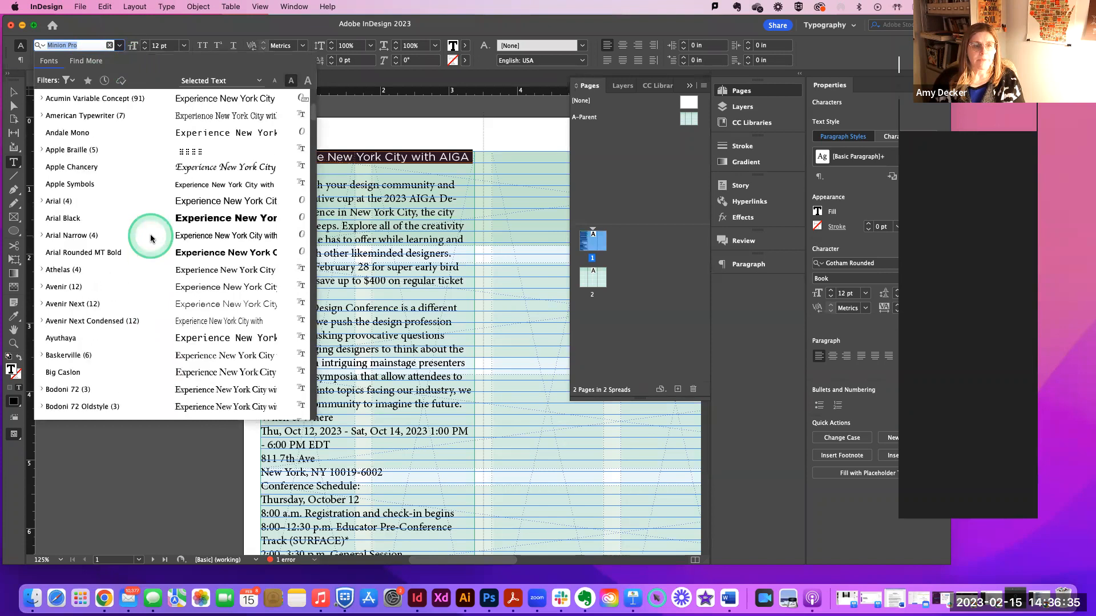
{"action": "scroll", "coordinate": [151, 238], "scroll_direction": "up", "scroll_amount": 1}
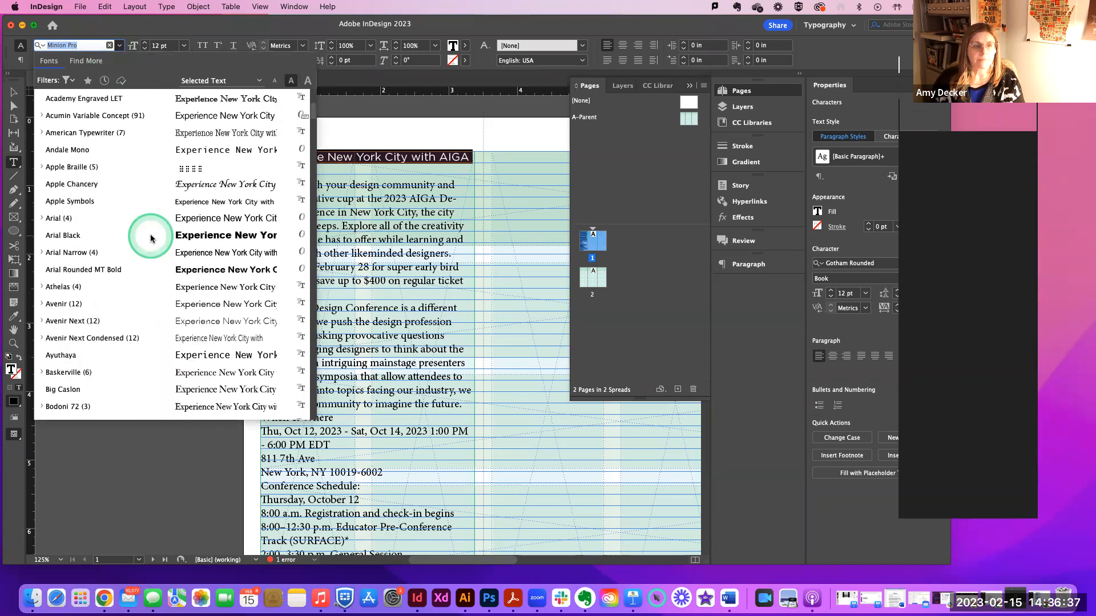
{"action": "scroll", "coordinate": [135, 278], "scroll_direction": "down", "scroll_amount": 2}
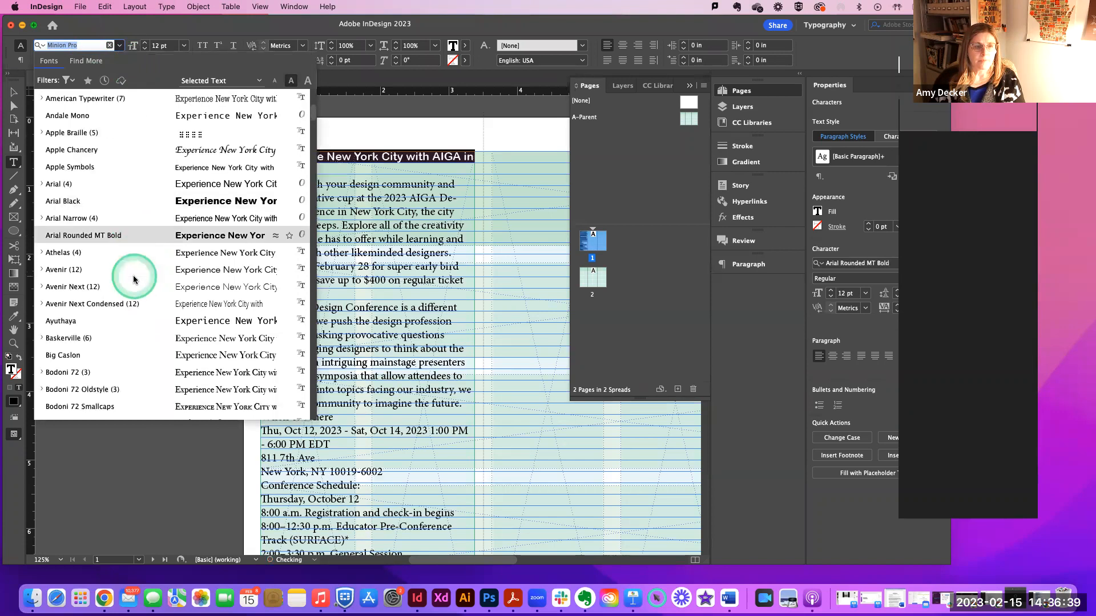
{"action": "left_click", "coordinate": [122, 238]}
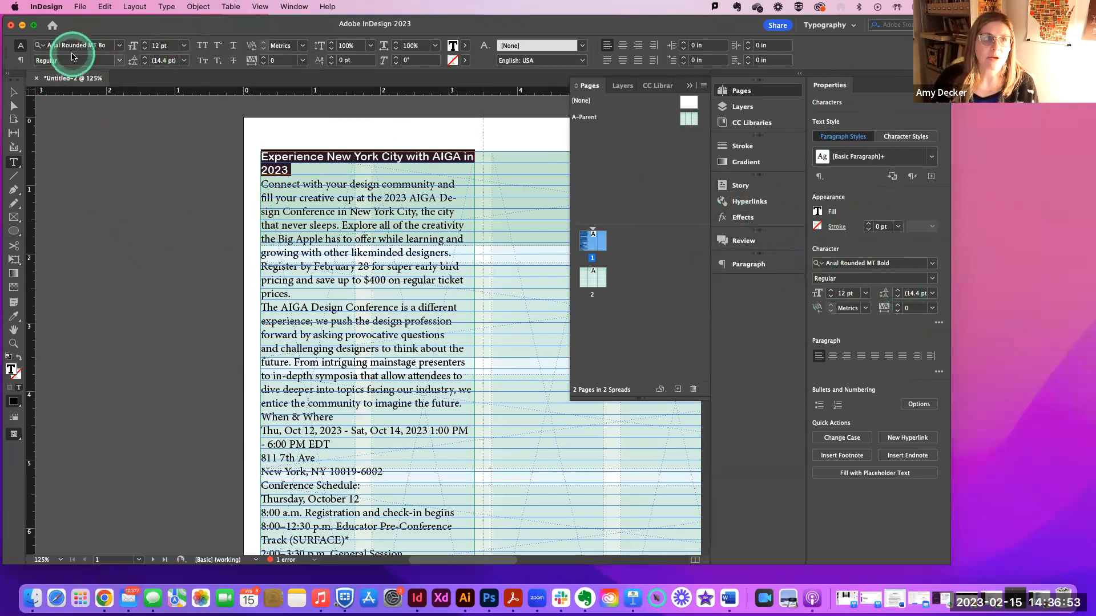
Set the headline's font size to 14 pt.
{"action": "left_click", "coordinate": [183, 46]}
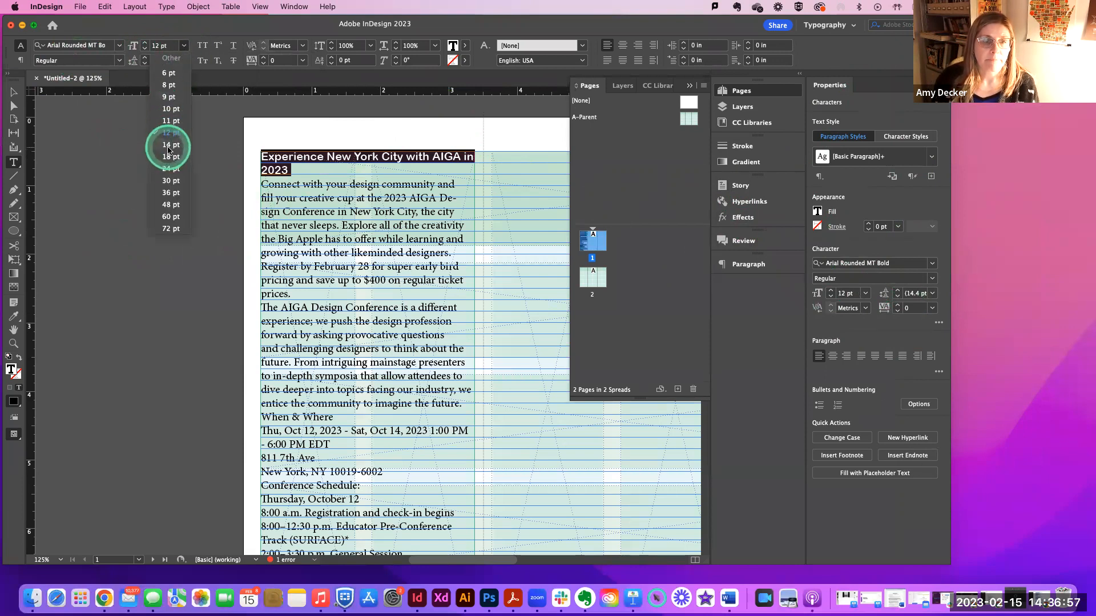
{"action": "left_click", "coordinate": [168, 146]}
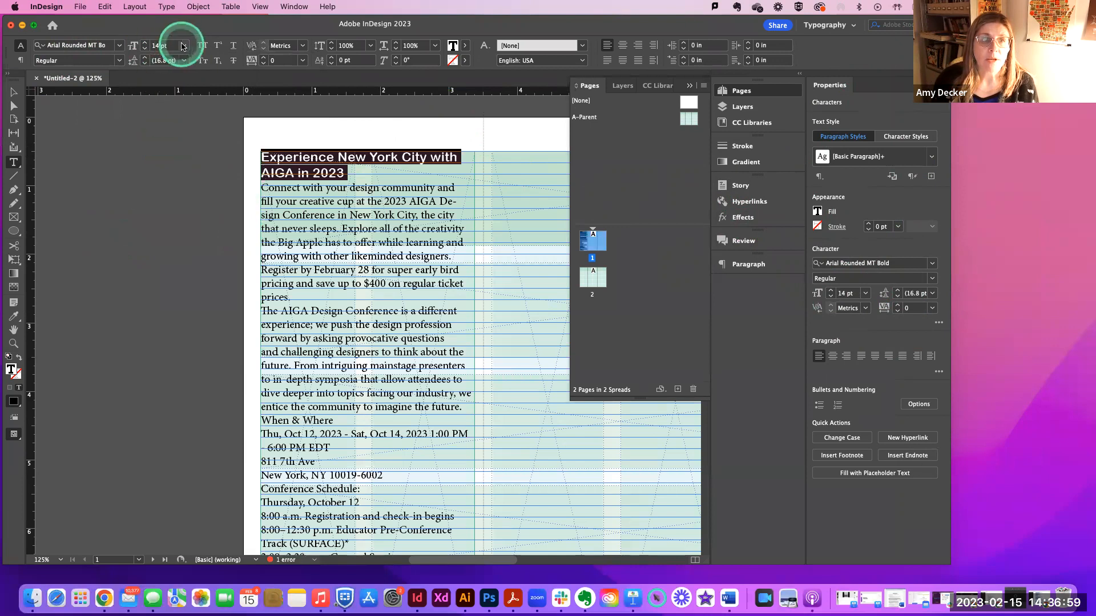
{"action": "left_click", "coordinate": [183, 46]}
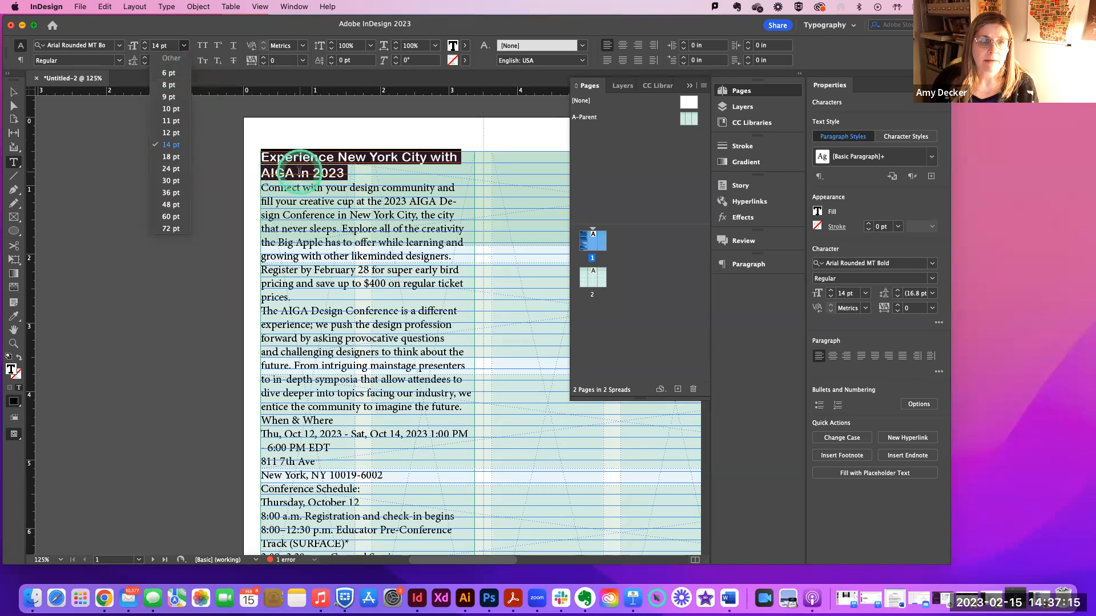
{"action": "left_click", "coordinate": [299, 173]}
Select the whole two-line headline and set its leading to 24 pt.
{"action": "left_click_drag", "start_coordinate": [346, 174], "coordinate": [250, 159]}
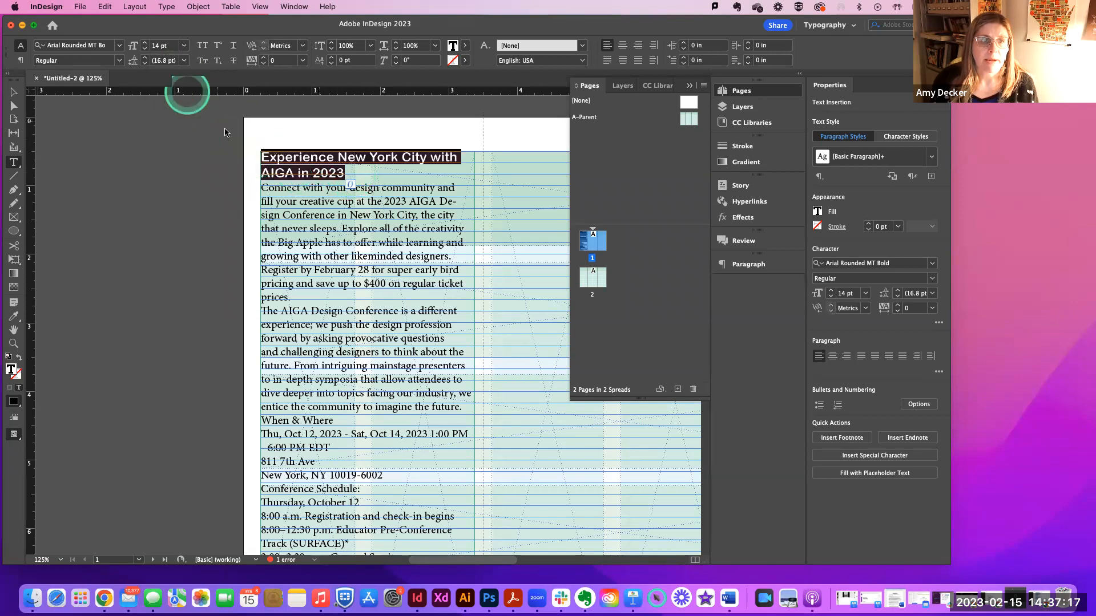
{"action": "left_click", "coordinate": [144, 58]}
{"action": "left_click", "coordinate": [144, 58]}
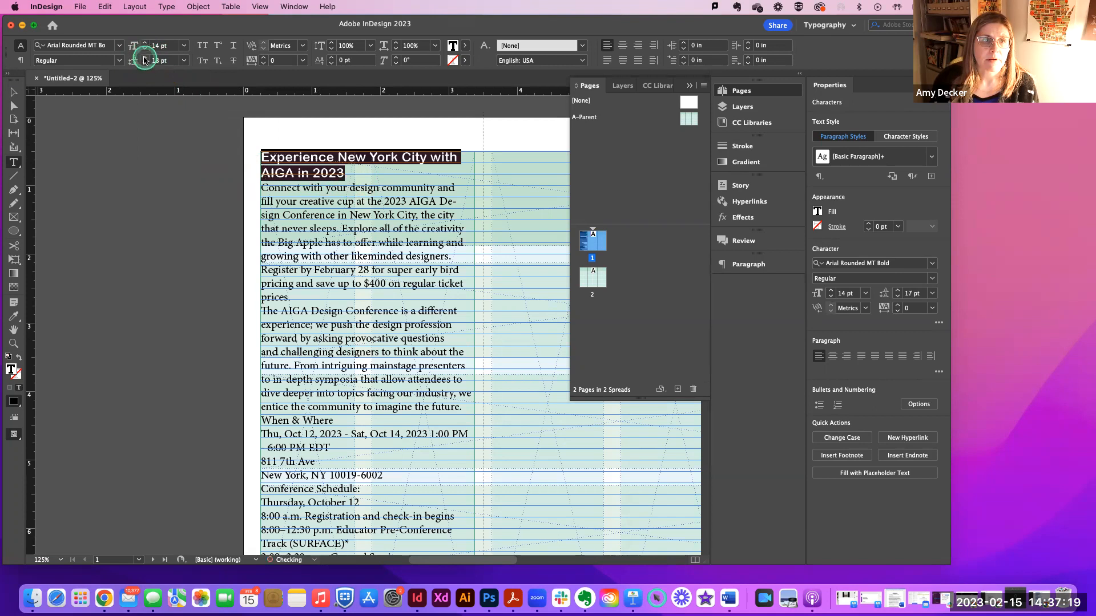
{"action": "left_click", "coordinate": [144, 58]}
{"action": "left_click", "coordinate": [145, 58]}
{"action": "left_click", "coordinate": [145, 58]}
{"action": "left_click", "coordinate": [144, 58]}
{"action": "left_click", "coordinate": [144, 57]}
{"action": "left_click", "coordinate": [144, 58]}
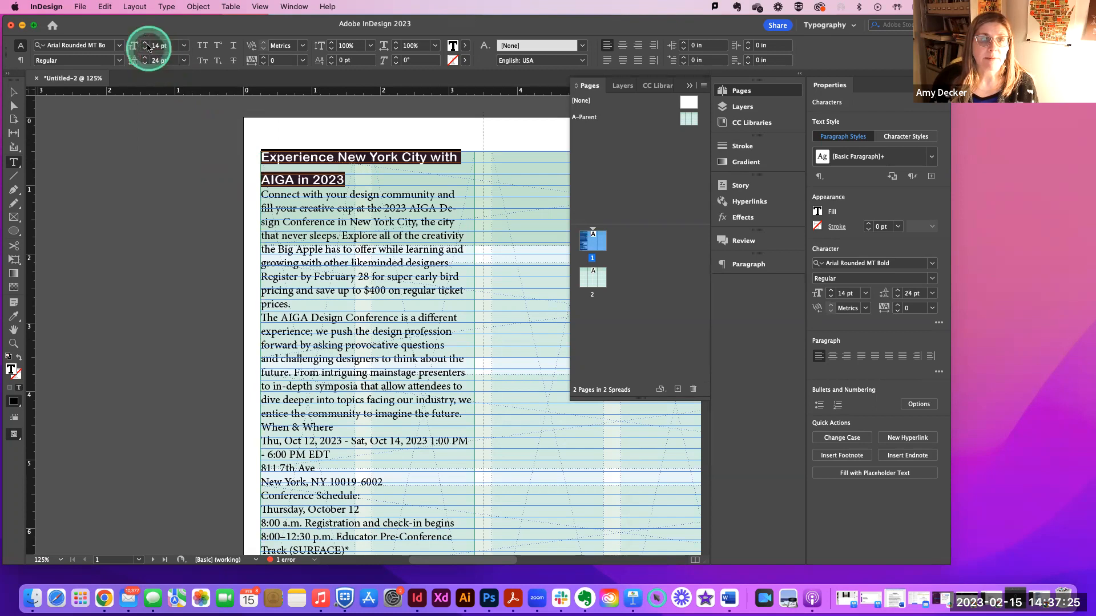
Increase the headline's font size to 18 pt.
{"action": "left_click", "coordinate": [145, 44]}
{"action": "left_click", "coordinate": [146, 43]}
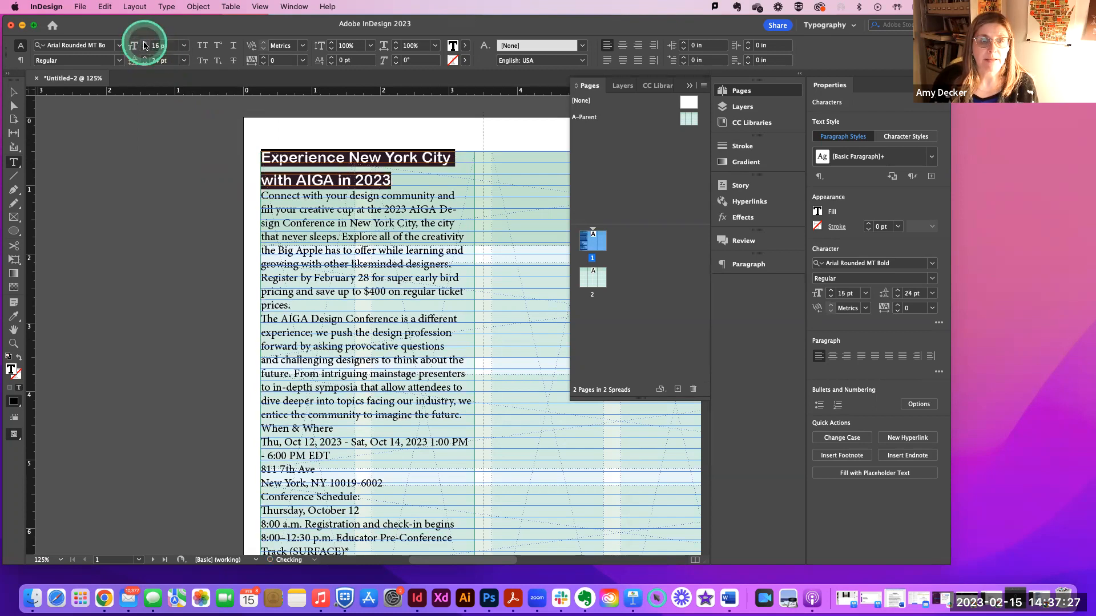
{"action": "left_click", "coordinate": [146, 44]}
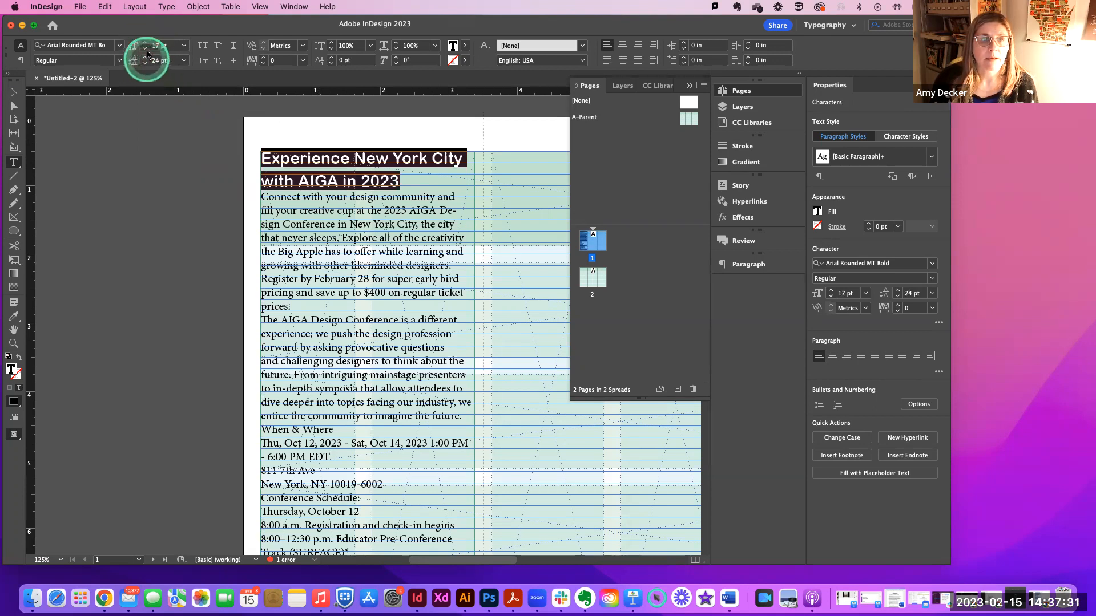
{"action": "left_click", "coordinate": [145, 43]}
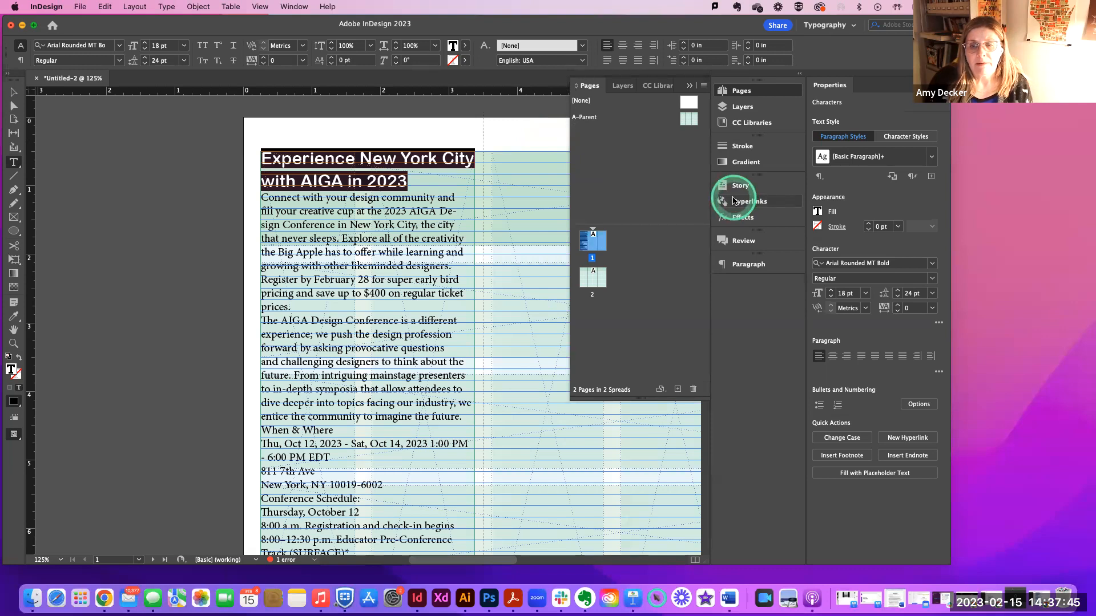
{"action": "left_click", "coordinate": [722, 265]}
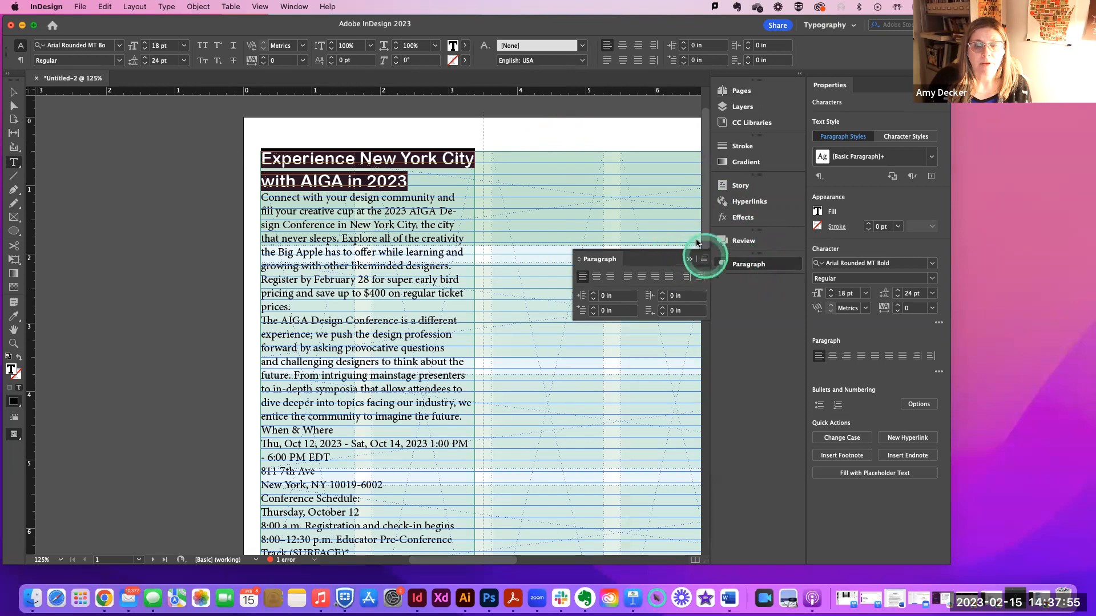
{"action": "left_click", "coordinate": [166, 7]}
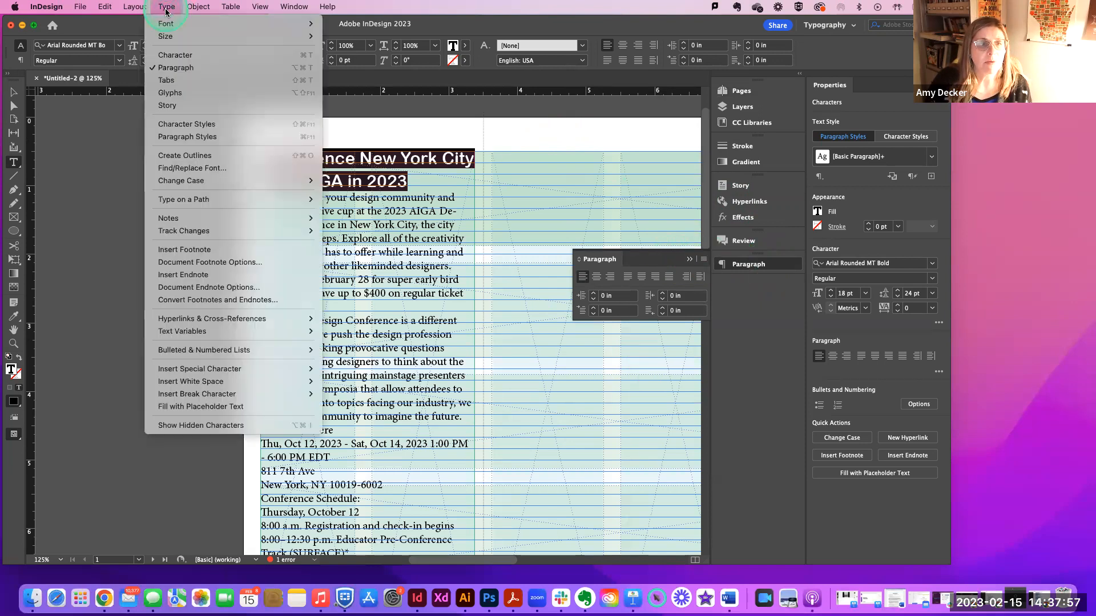
{"action": "left_click", "coordinate": [187, 138]}
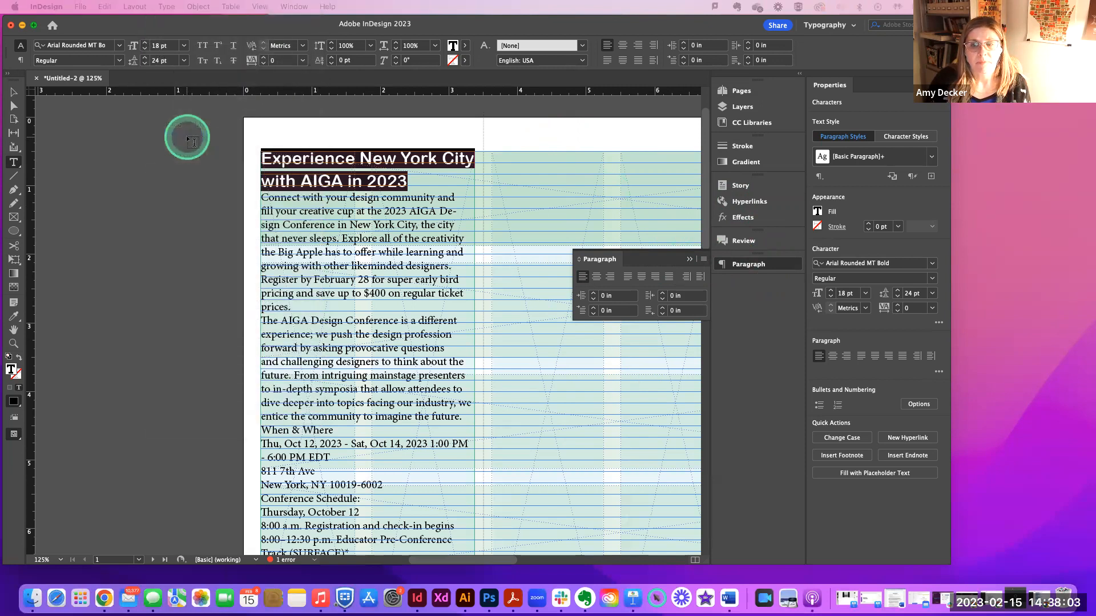
{"action": "left_click", "coordinate": [690, 260]}
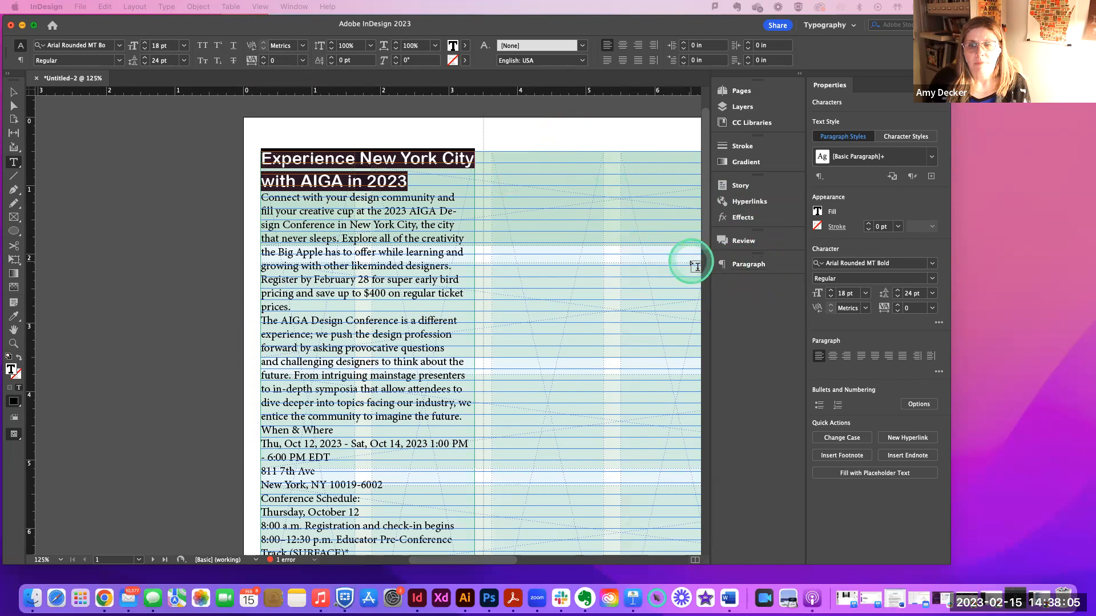
{"action": "left_click", "coordinate": [167, 7]}
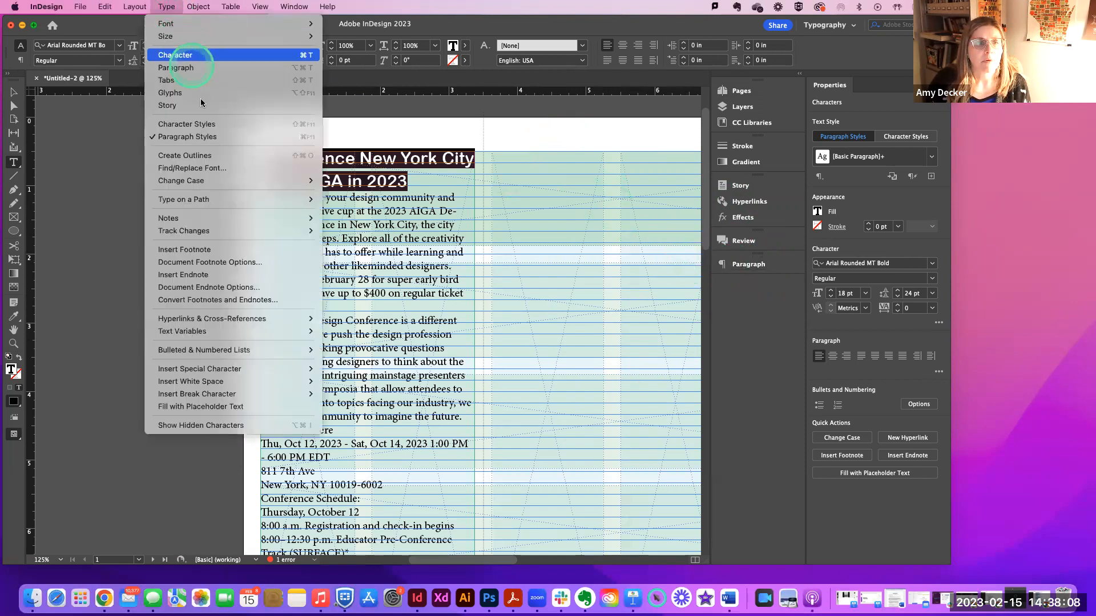
{"action": "left_click", "coordinate": [200, 139]}
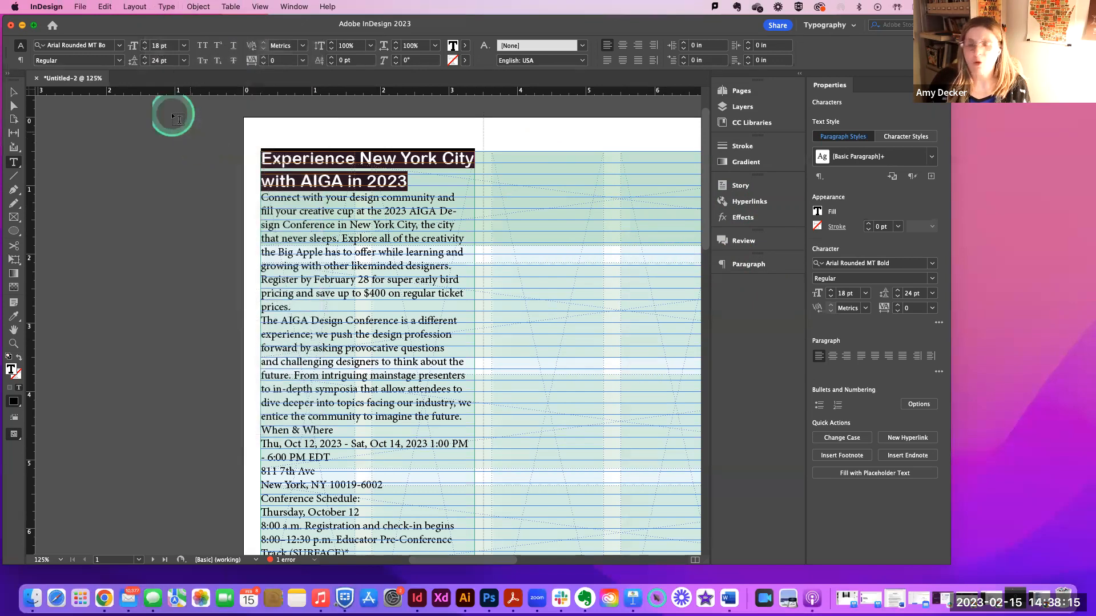
Show the Character and Paragraph Styles palettes and group them together as one floating palette beside the headline.
{"action": "left_click", "coordinate": [137, 7]}
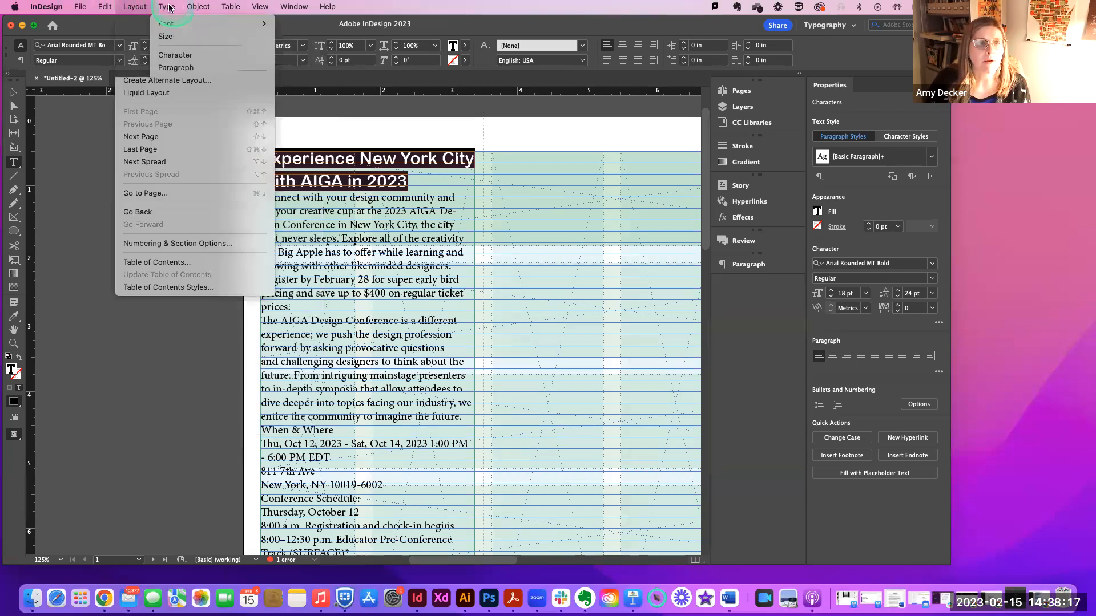
{"action": "mouse_move", "coordinate": [167, 7]}
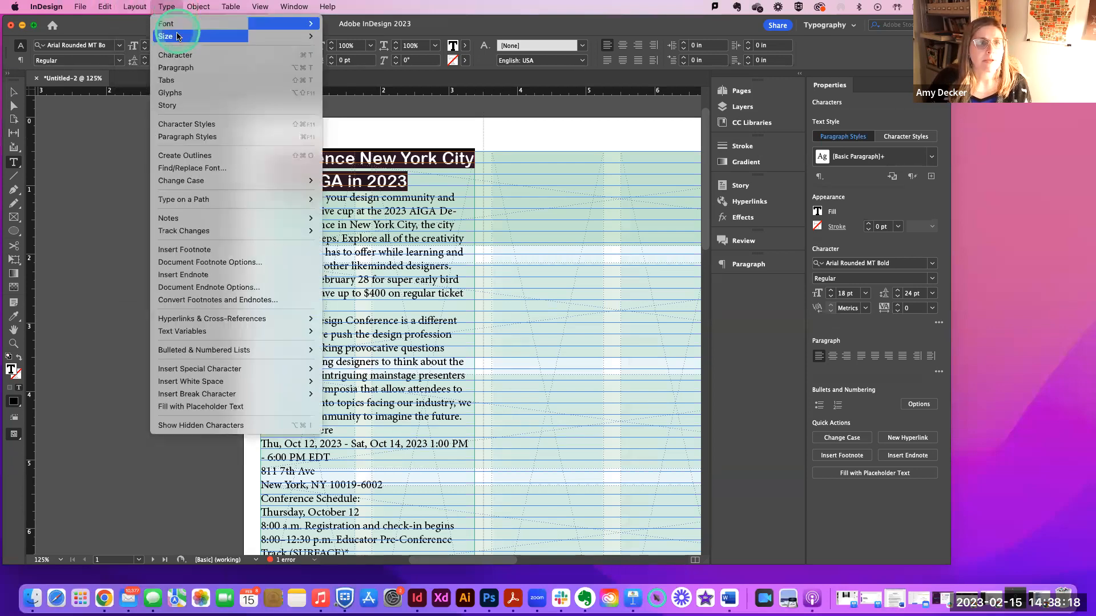
{"action": "left_click", "coordinate": [184, 136]}
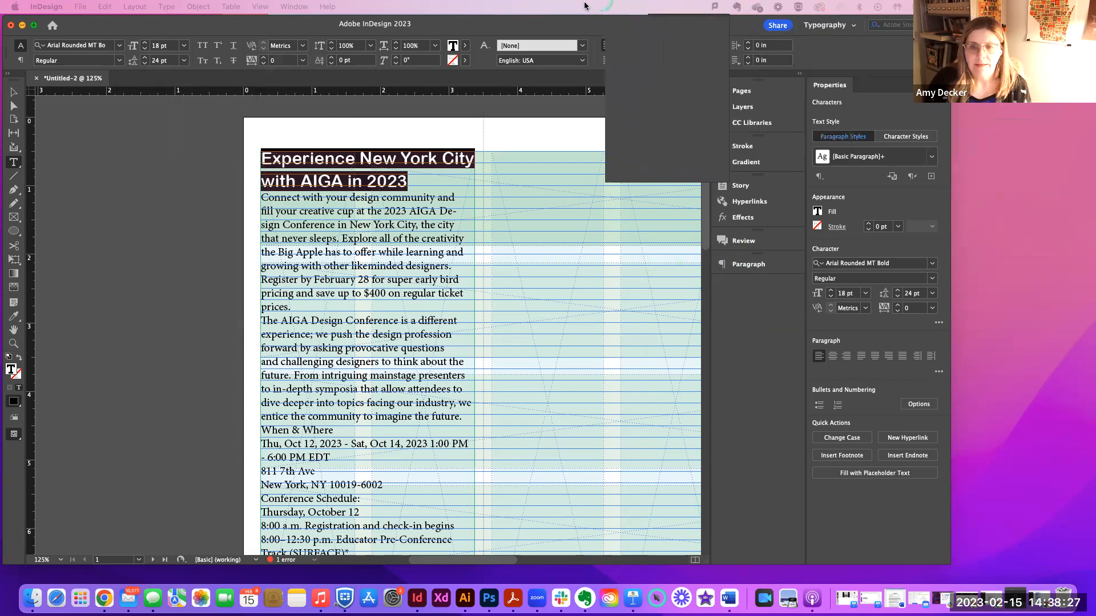
{"action": "key", "text": "super+t"}
{"action": "left_click_drag", "start_coordinate": [530, 154], "coordinate": [573, 177]}
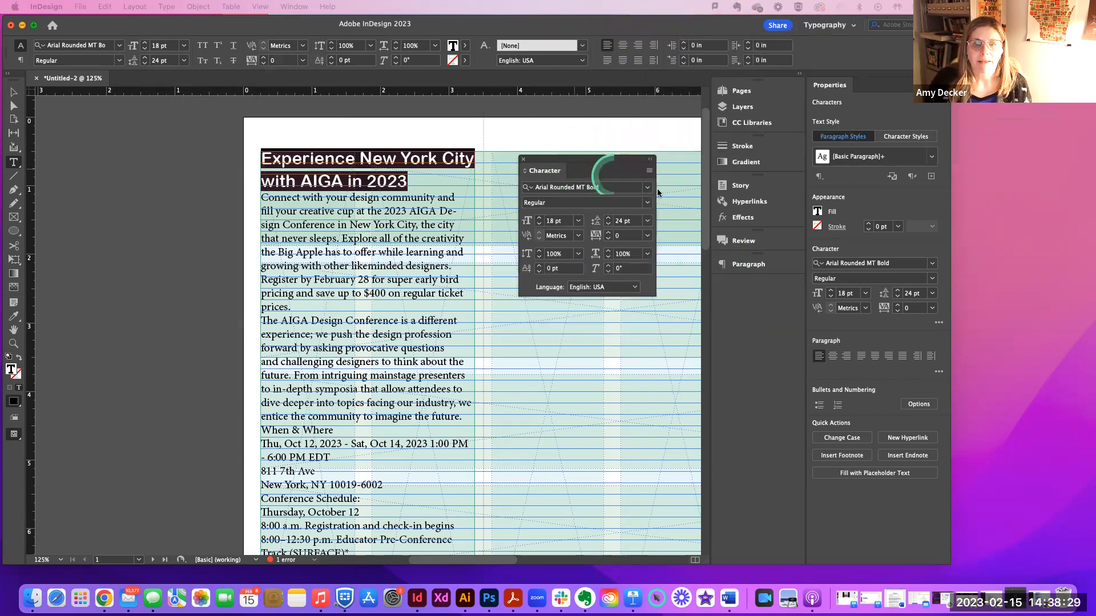
{"action": "key", "text": "super+F11"}
{"action": "left_click_drag", "start_coordinate": [981, 60], "coordinate": [612, 174]}
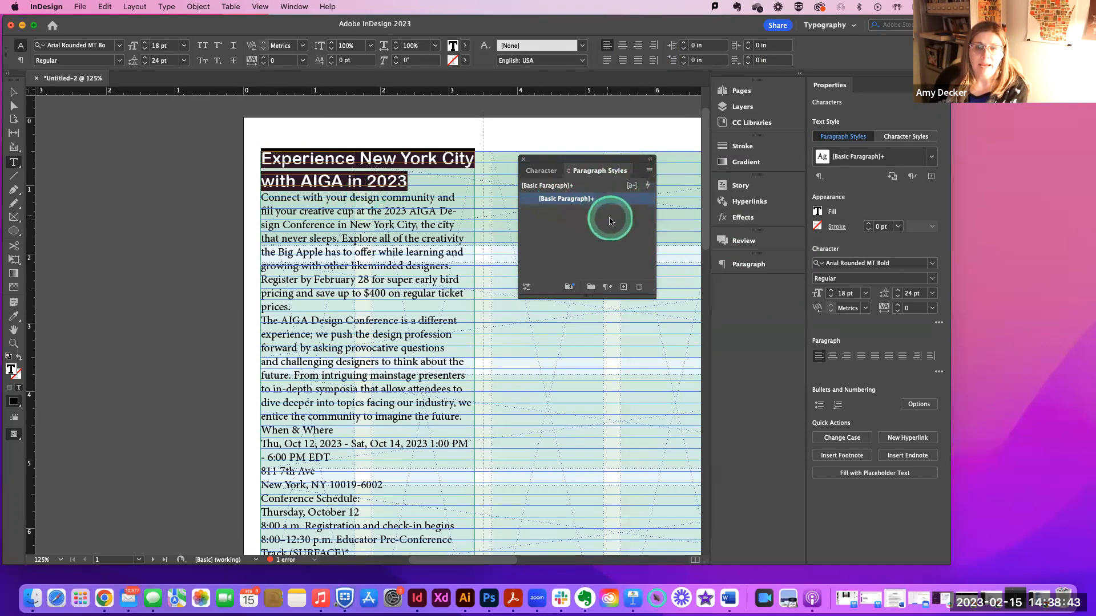
{"action": "left_click", "coordinate": [650, 171]}
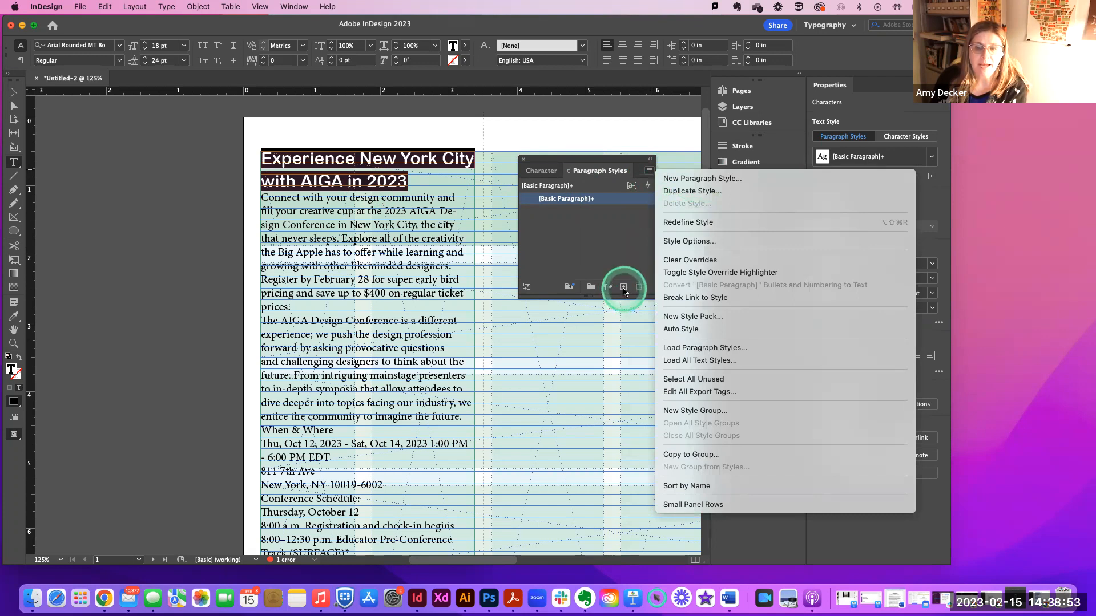
{"action": "left_click", "coordinate": [623, 288]}
{"action": "left_click", "coordinate": [623, 288]}
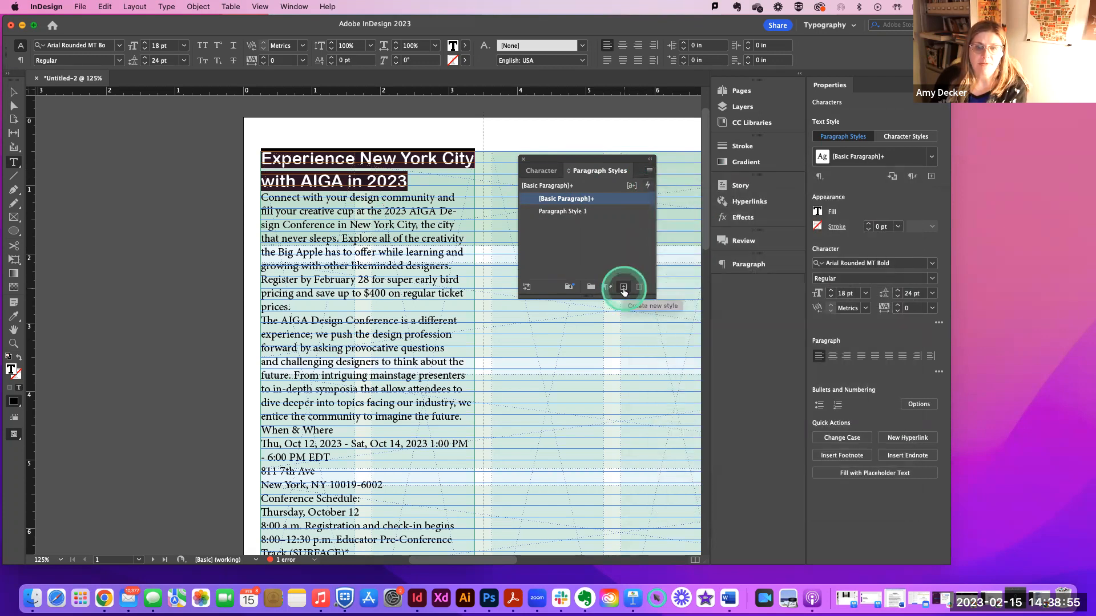
{"action": "key", "text": "super+z"}
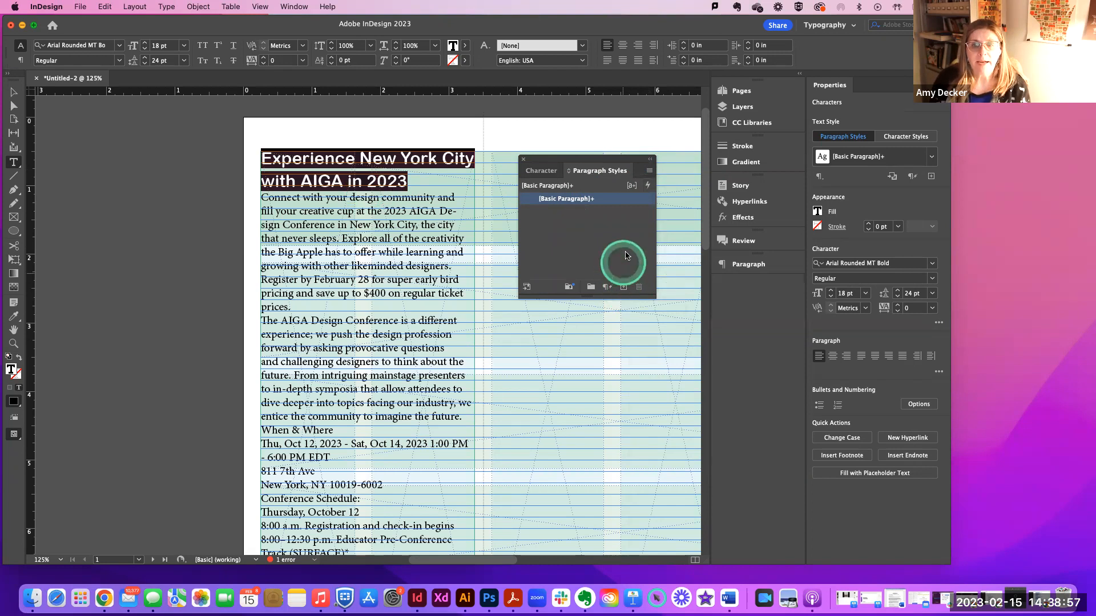
Start a new paragraph style from the selected headline text and name it Headline.
{"action": "left_click", "coordinate": [651, 171]}
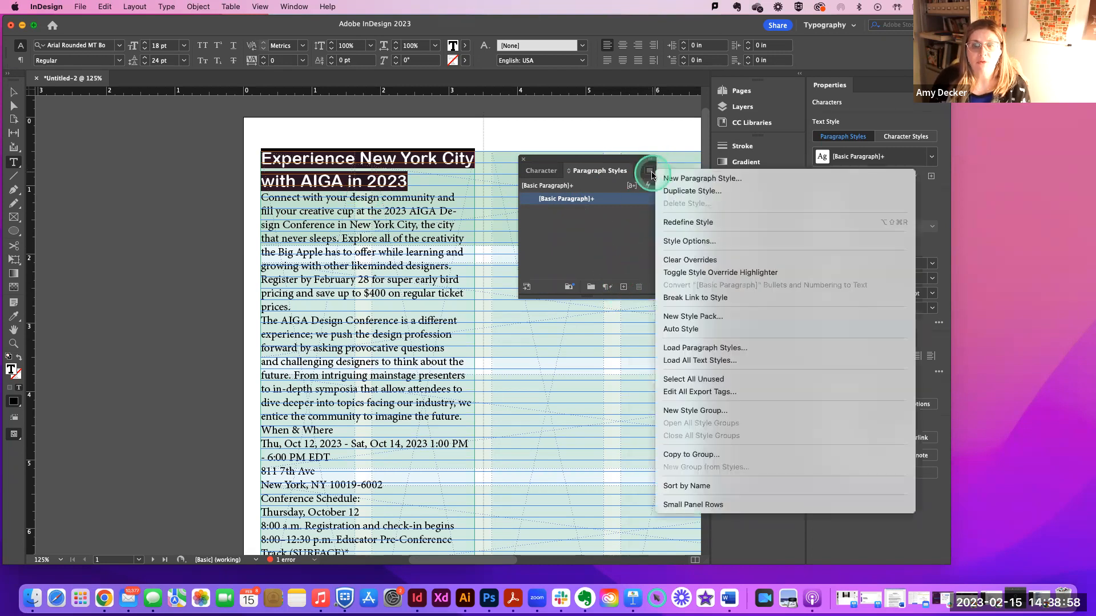
{"action": "left_click", "coordinate": [679, 181]}
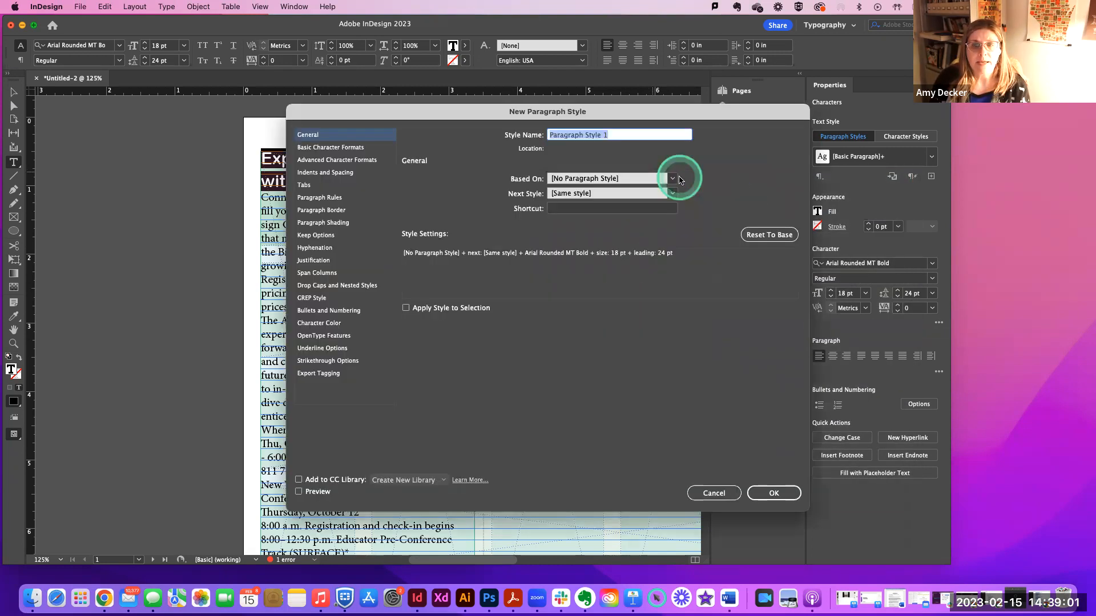
{"action": "left_click_drag", "start_coordinate": [480, 116], "coordinate": [608, 108]}
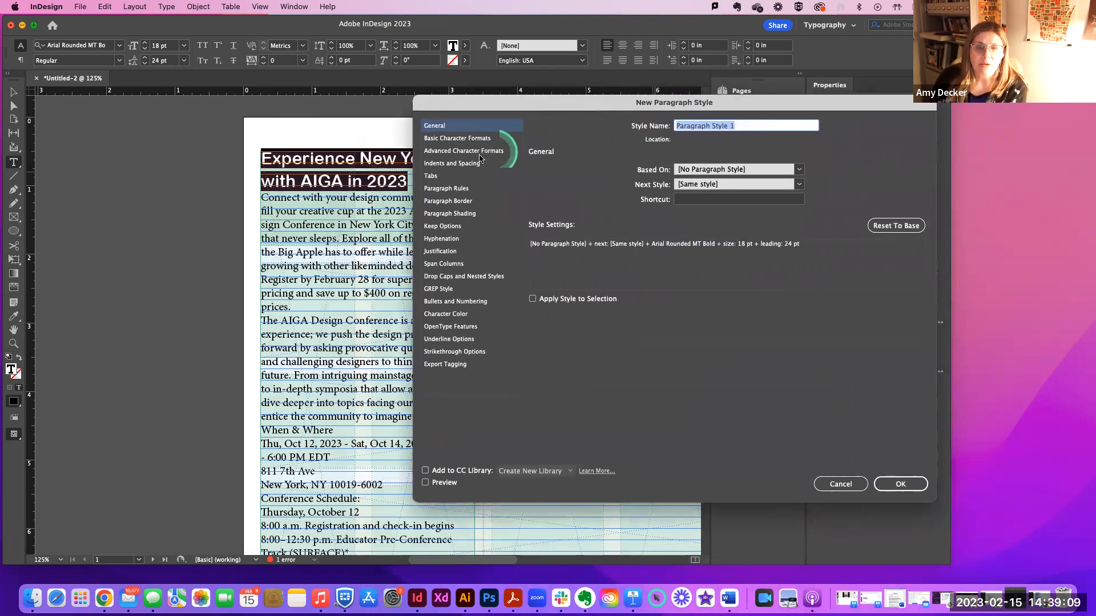
{"action": "left_click", "coordinate": [440, 127]}
{"action": "left_click", "coordinate": [735, 126]}
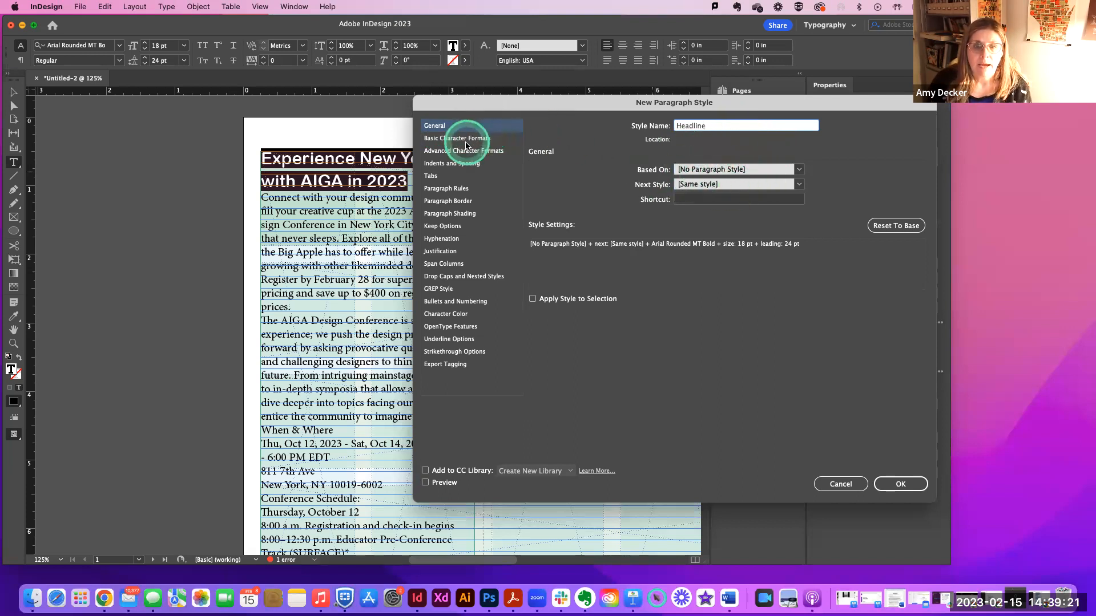
Try All Caps and Small Caps as the Headline style's case, and return it to Normal.
{"action": "left_click", "coordinate": [467, 139]}
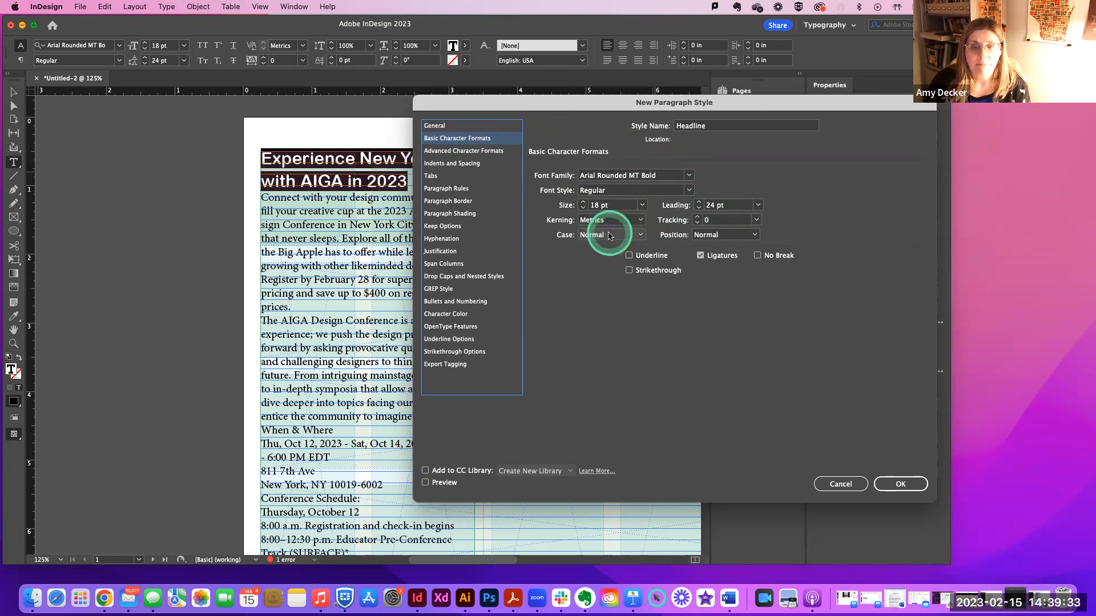
{"action": "left_click", "coordinate": [641, 235]}
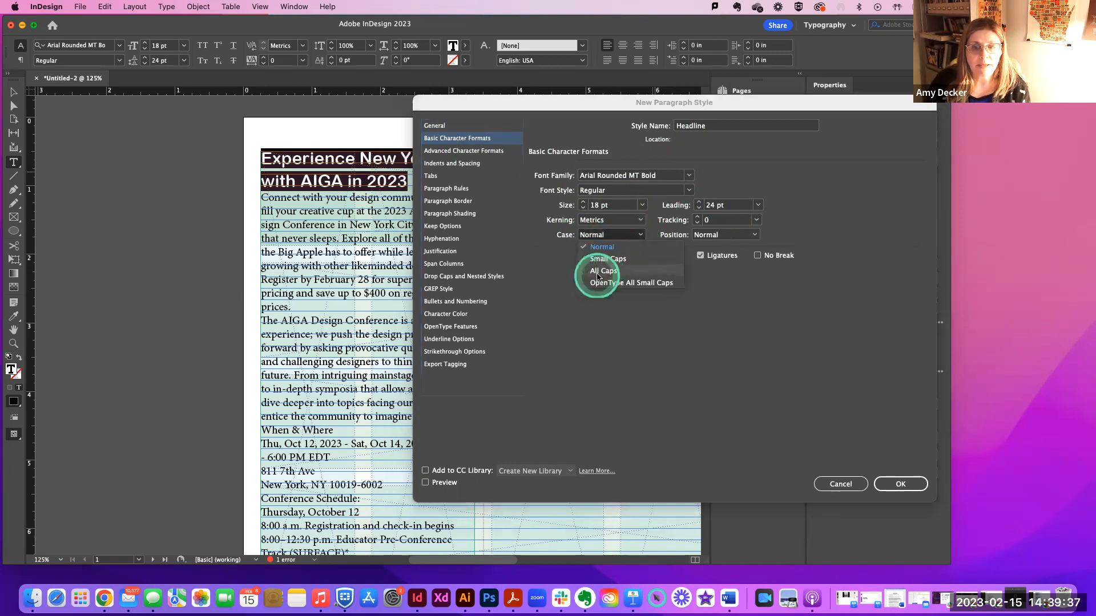
{"action": "left_click", "coordinate": [597, 272]}
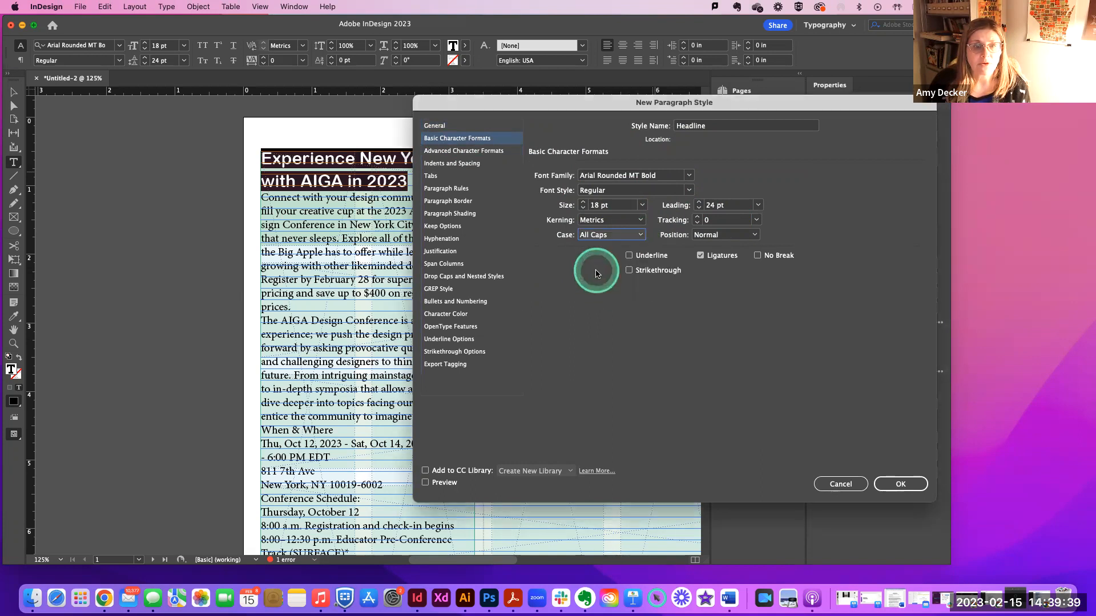
{"action": "left_click", "coordinate": [634, 235]}
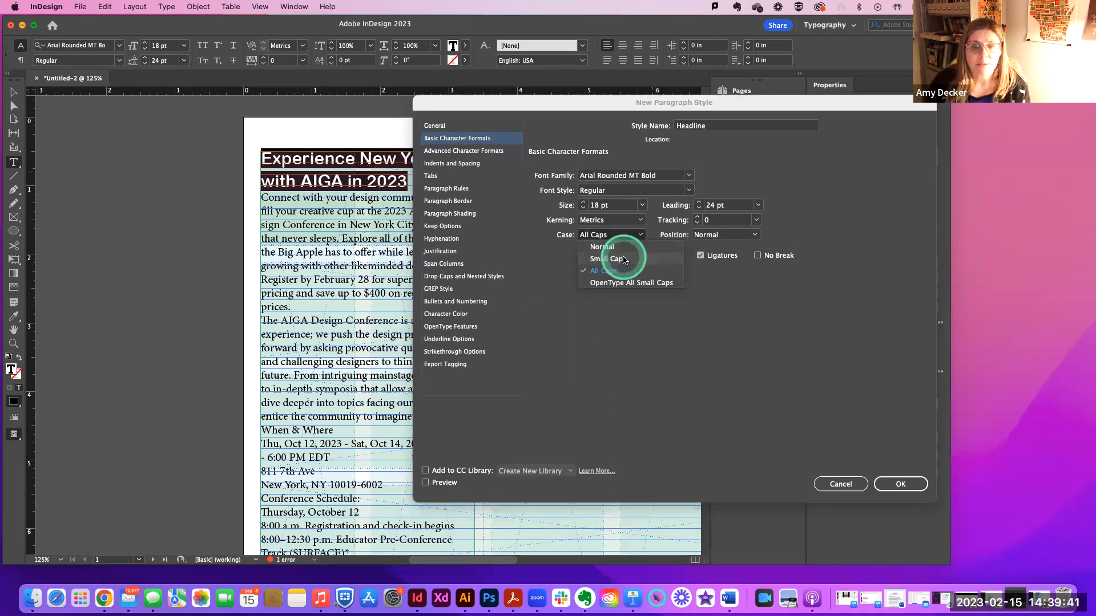
{"action": "left_click", "coordinate": [624, 259]}
{"action": "left_click", "coordinate": [634, 234]}
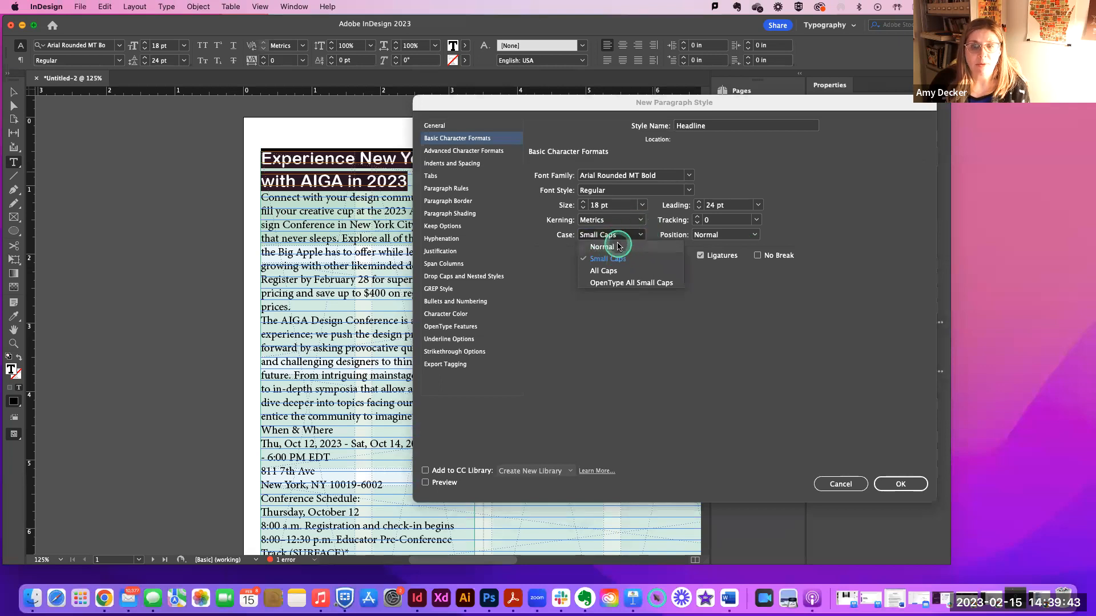
{"action": "left_click", "coordinate": [614, 246]}
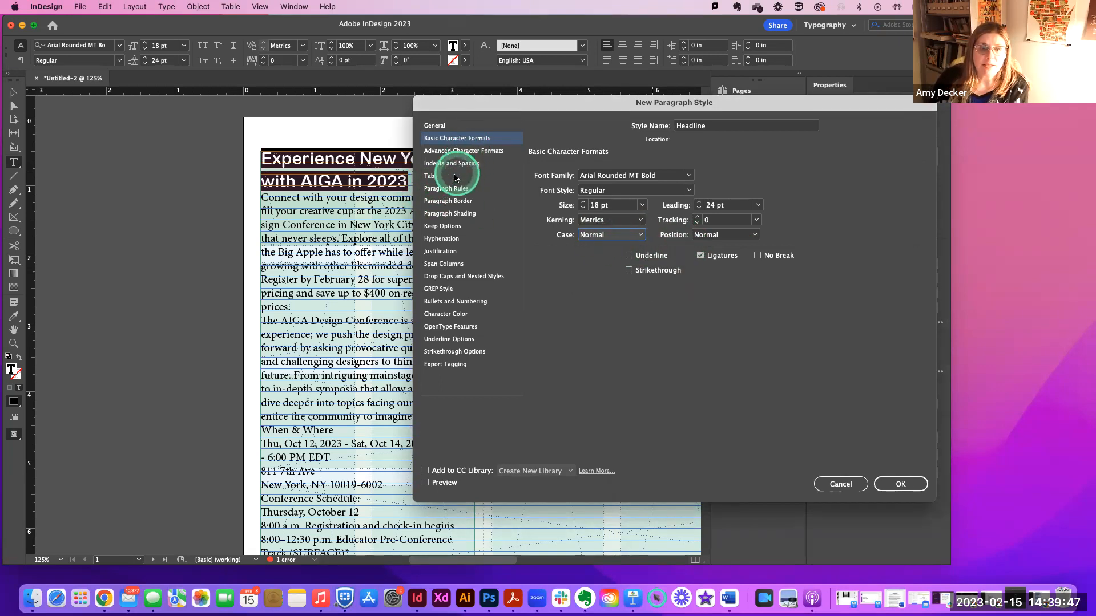
Set the Headline style's character color to the green swatch C=75 M=5 Y=100 K=0.
{"action": "left_click_drag", "start_coordinate": [502, 108], "coordinate": [530, 95]}
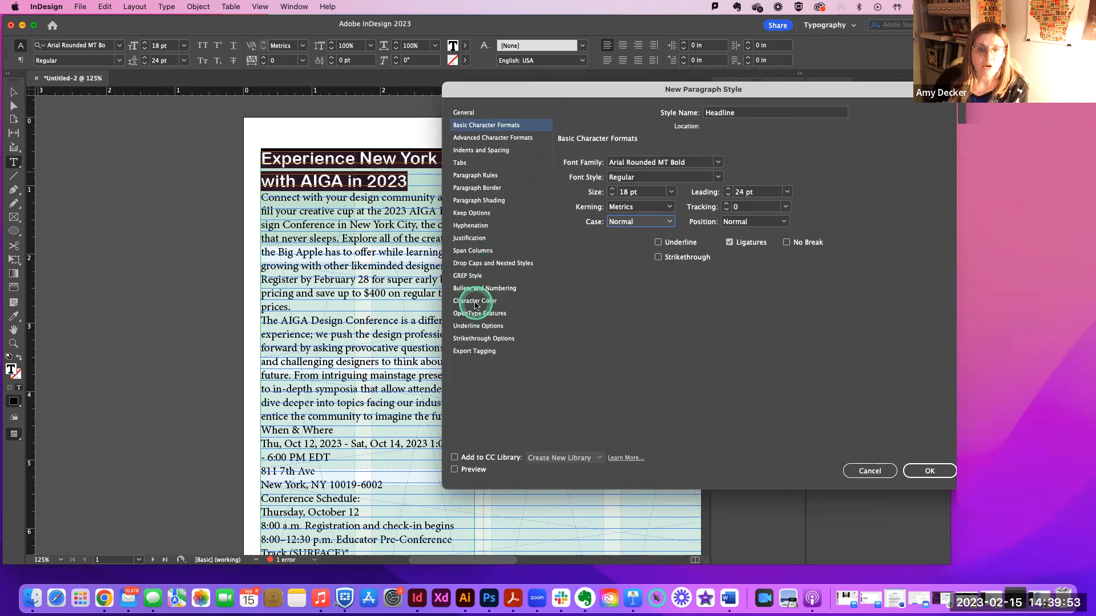
{"action": "left_click", "coordinate": [475, 302]}
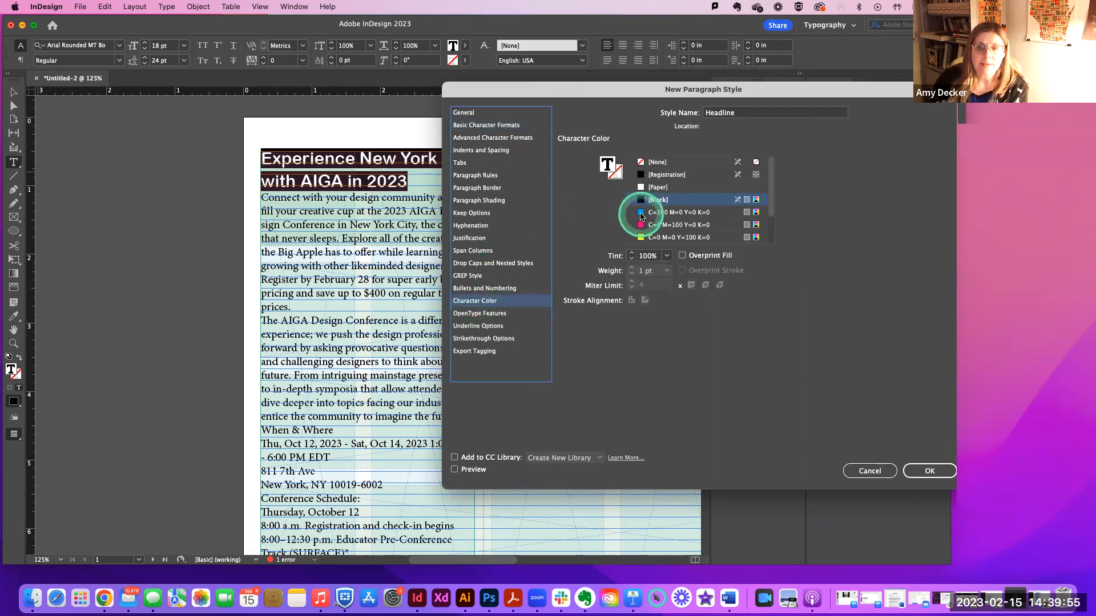
{"action": "scroll", "coordinate": [648, 230], "scroll_direction": "down", "scroll_amount": 3}
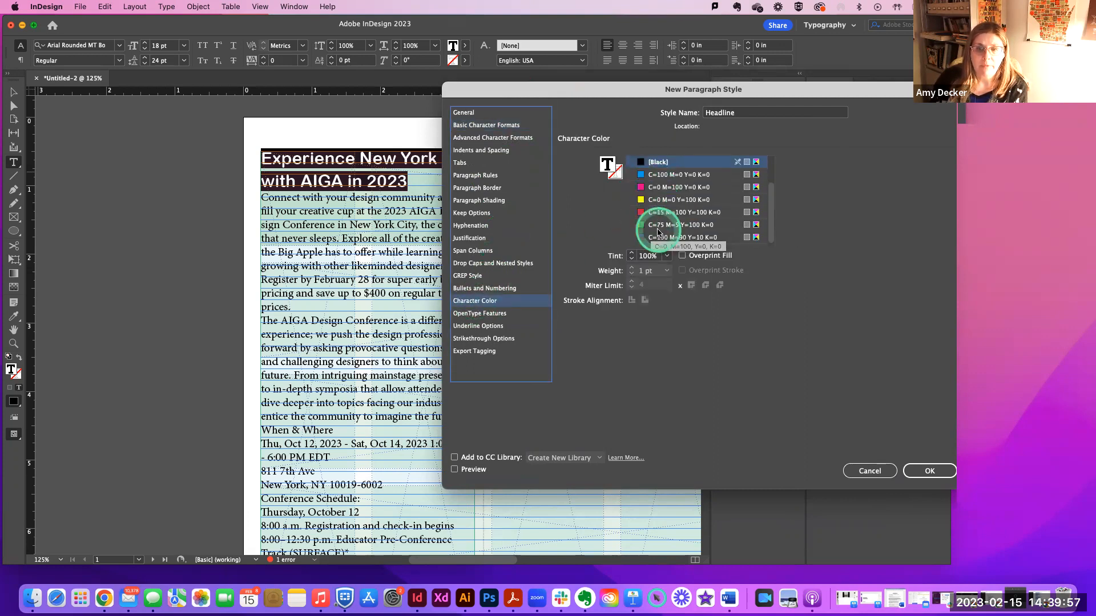
{"action": "scroll", "coordinate": [659, 231], "scroll_direction": "up", "scroll_amount": 3}
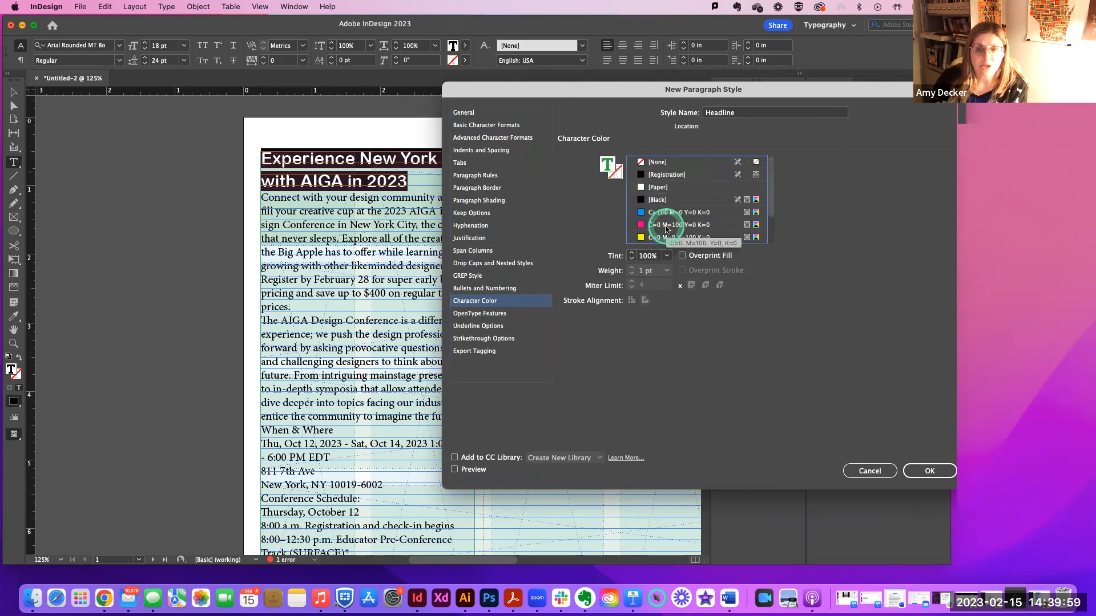
{"action": "scroll", "coordinate": [664, 231], "scroll_direction": "down", "scroll_amount": 3}
{"action": "left_click", "coordinate": [664, 228]}
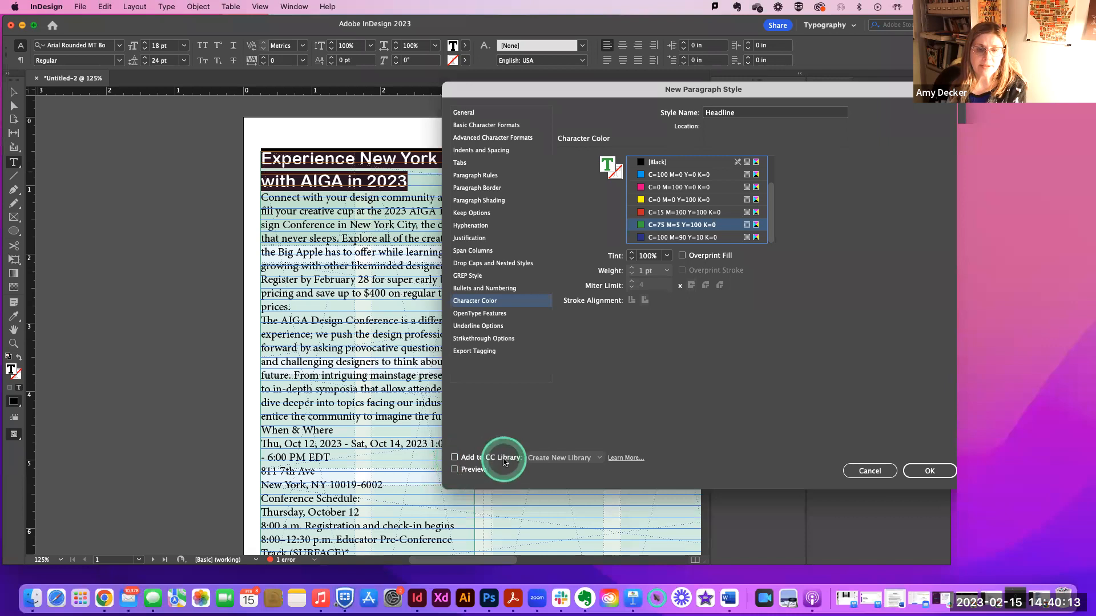
Add the Headline style to a new CC Library, turn on its preview, and create the style.
{"action": "left_click", "coordinate": [455, 458]}
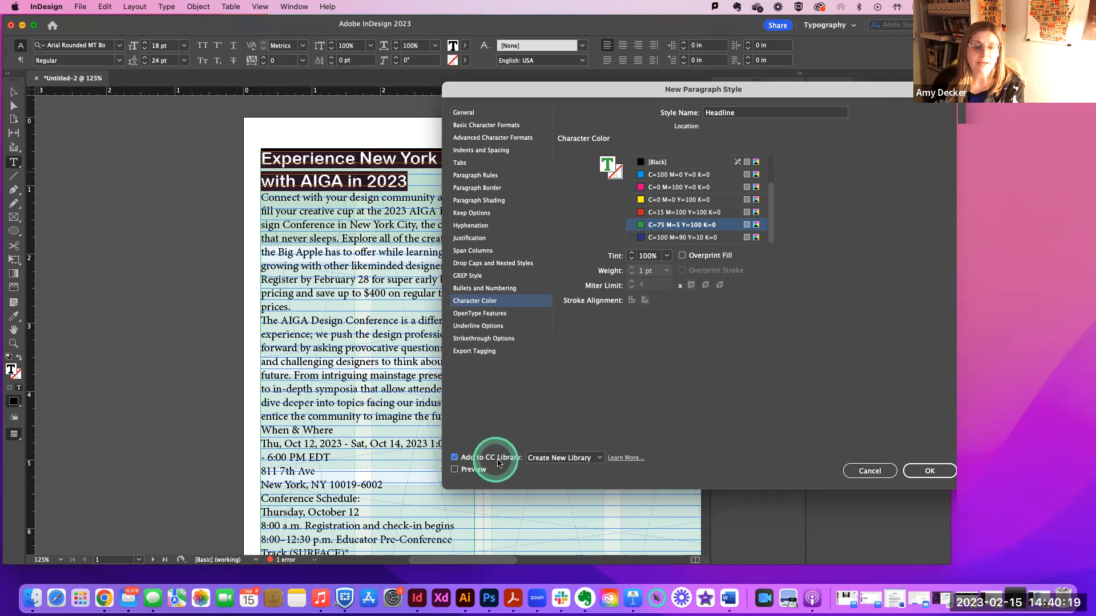
{"action": "left_click", "coordinate": [598, 458]}
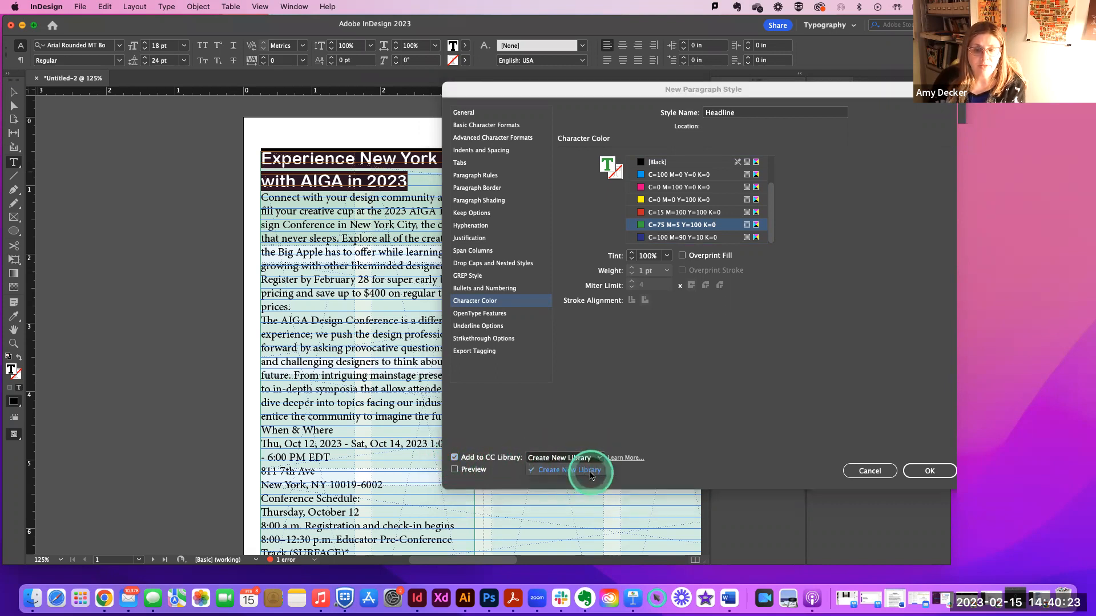
{"action": "left_click", "coordinate": [547, 474]}
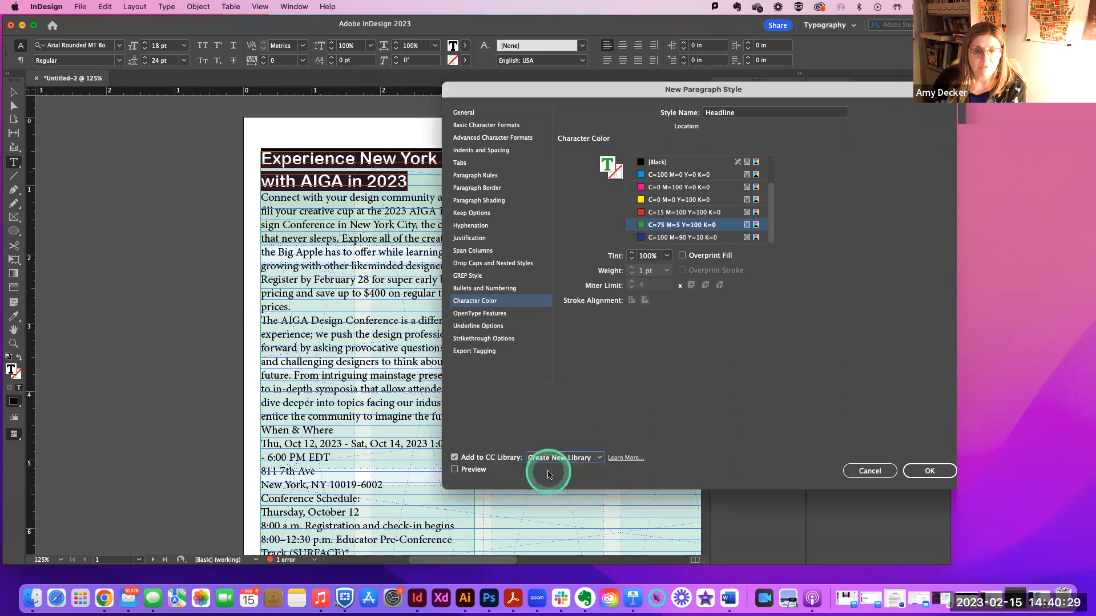
{"action": "left_click", "coordinate": [912, 473]}
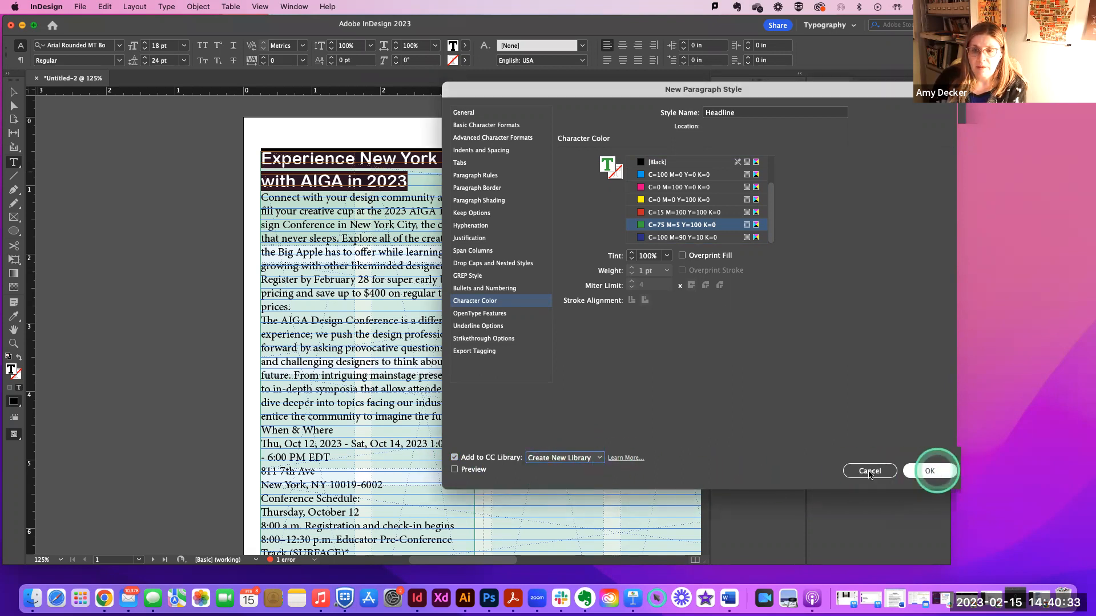
{"action": "left_click", "coordinate": [454, 469]}
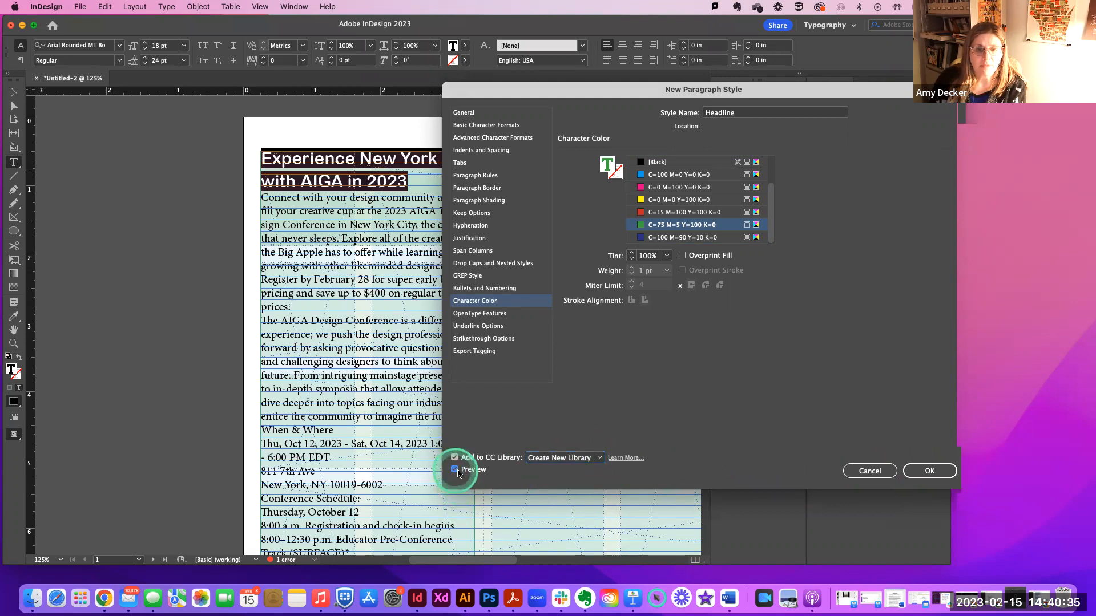
{"action": "left_click", "coordinate": [927, 471]}
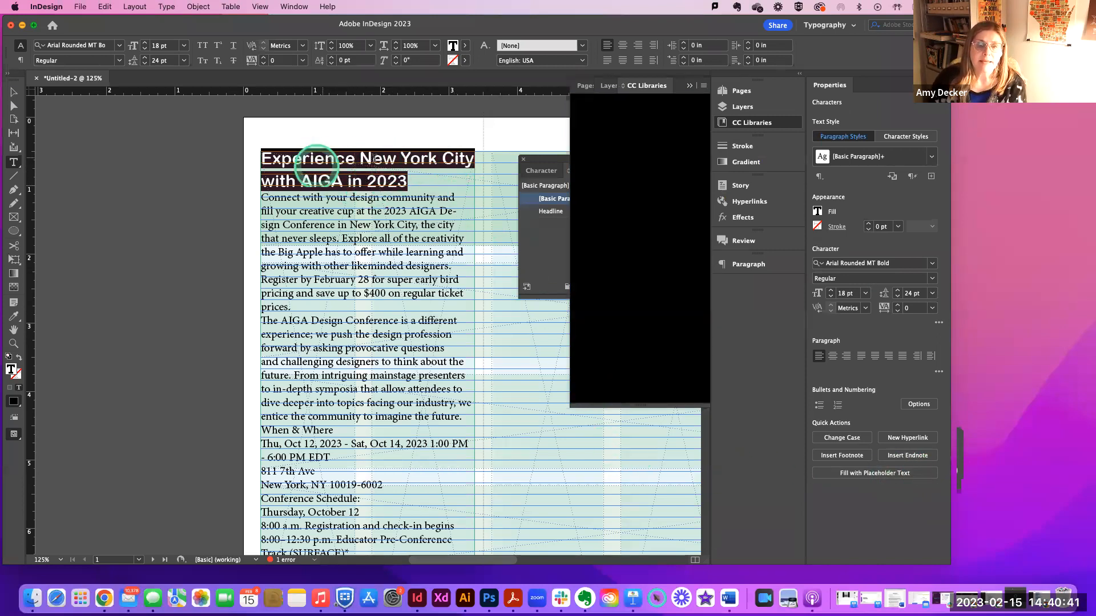
Color the selected headline with the dark teal of the AIGA Flyer 1 theme in the GD2 Class S23 library.
{"action": "left_click", "coordinate": [605, 123]}
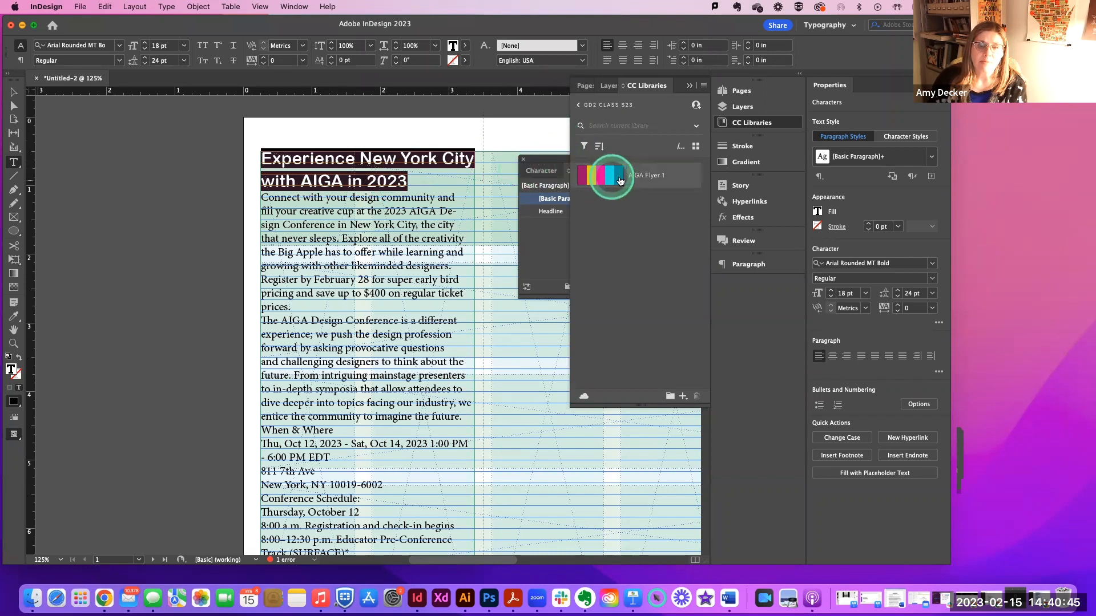
{"action": "mouse_move", "coordinate": [621, 182]}
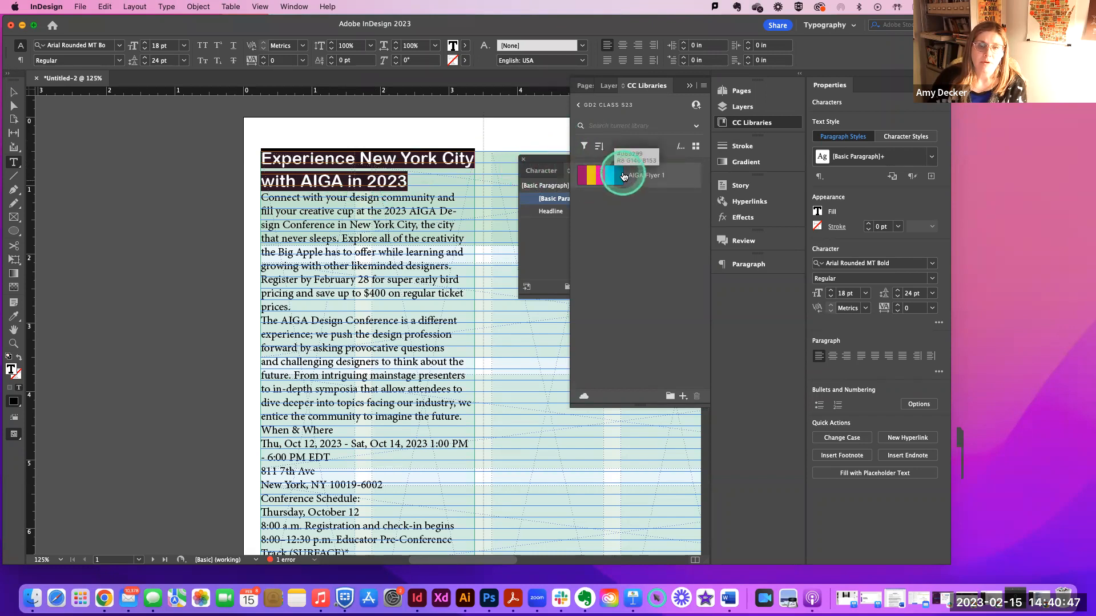
{"action": "left_click", "coordinate": [621, 181]}
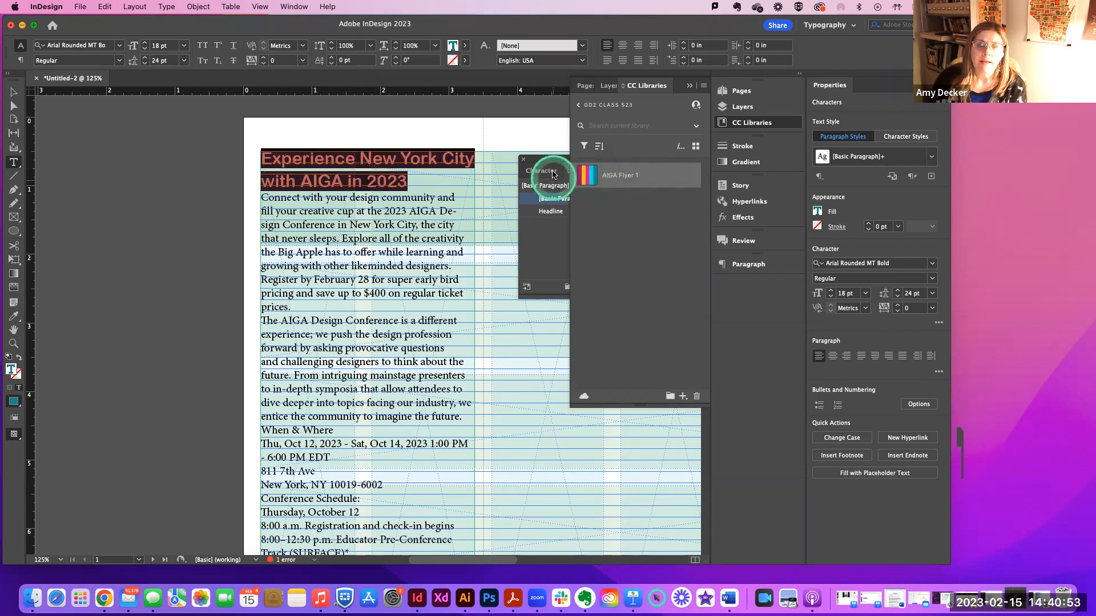
Move the Paragraph Styles palette clear of the CC Libraries and apply the Headline style to the selected headline.
{"action": "left_click_drag", "start_coordinate": [543, 176], "coordinate": [454, 213]}
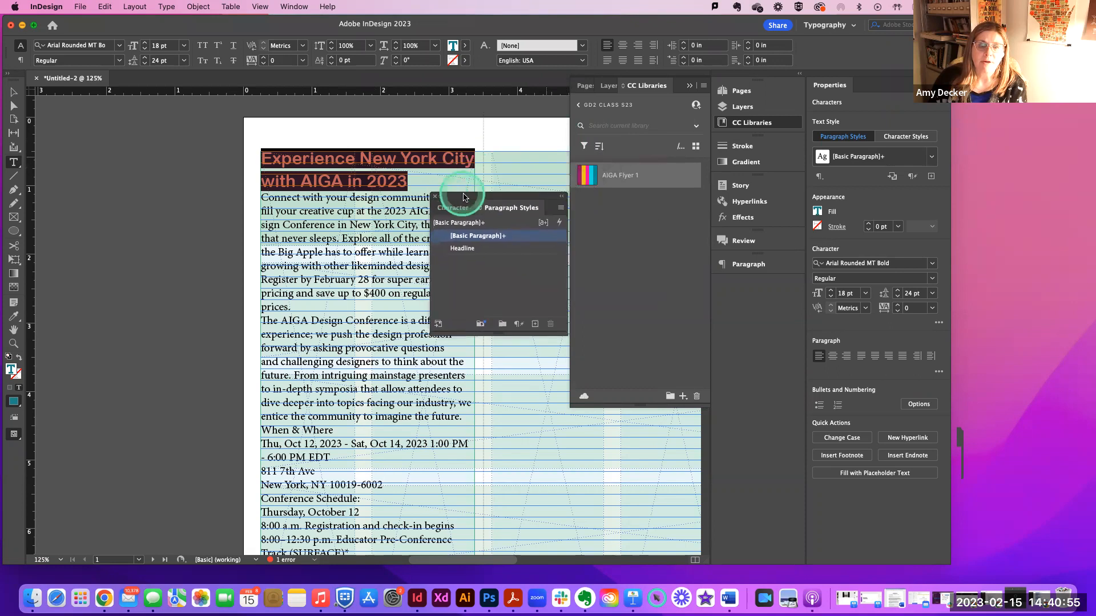
{"action": "left_click", "coordinate": [463, 249]}
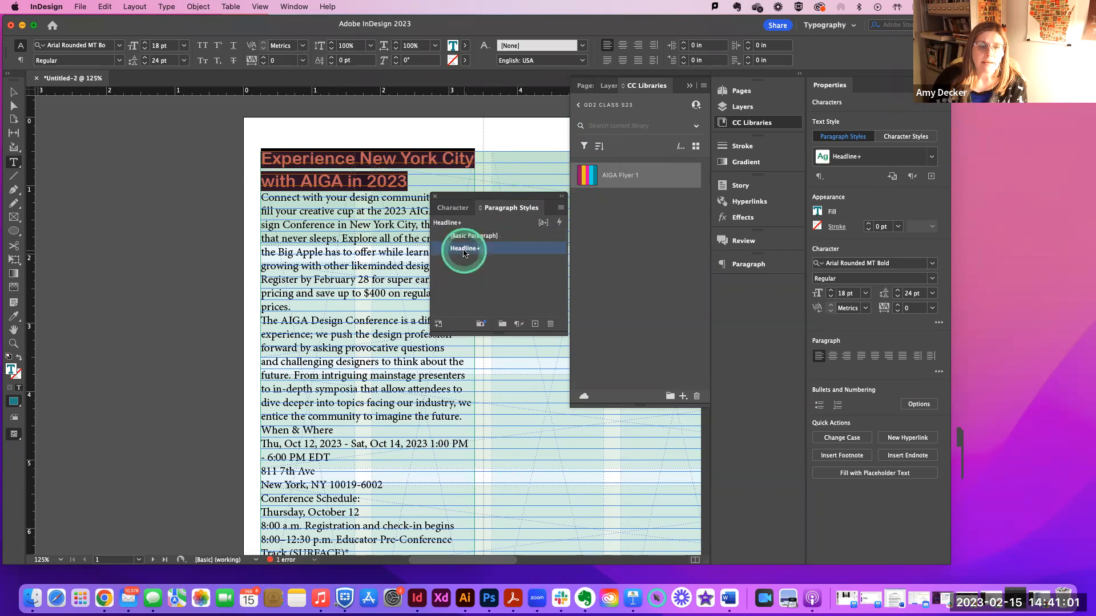
{"action": "left_click", "coordinate": [463, 251]}
{"action": "left_click", "coordinate": [494, 252]}
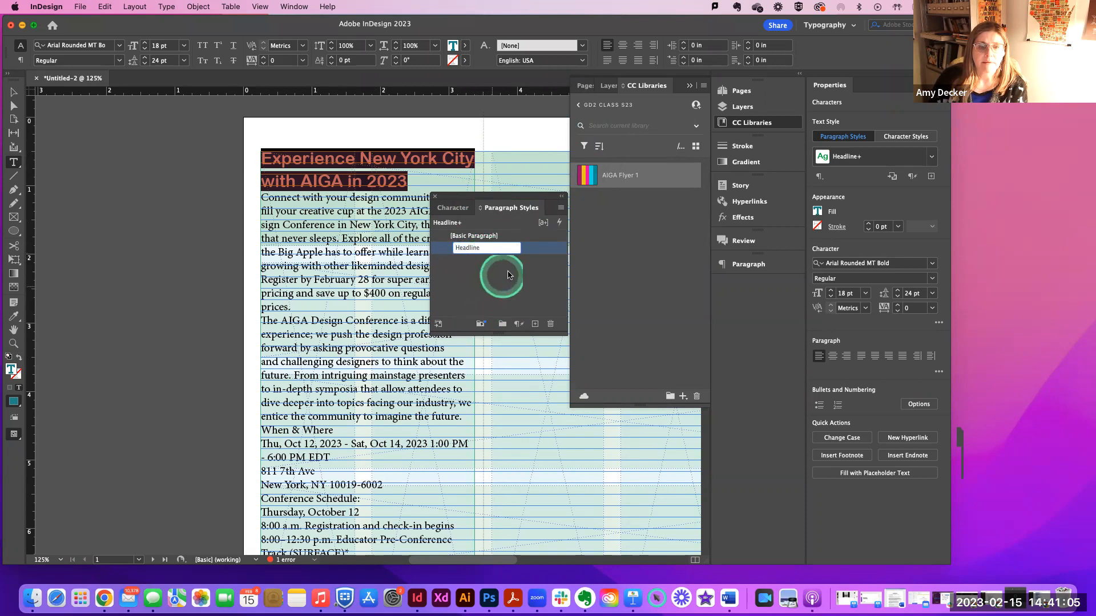
{"action": "left_click", "coordinate": [528, 287]}
Set the Headline paragraph style's character color to the teal swatch R=8 G=146 B=153.
{"action": "left_click", "coordinate": [493, 252]}
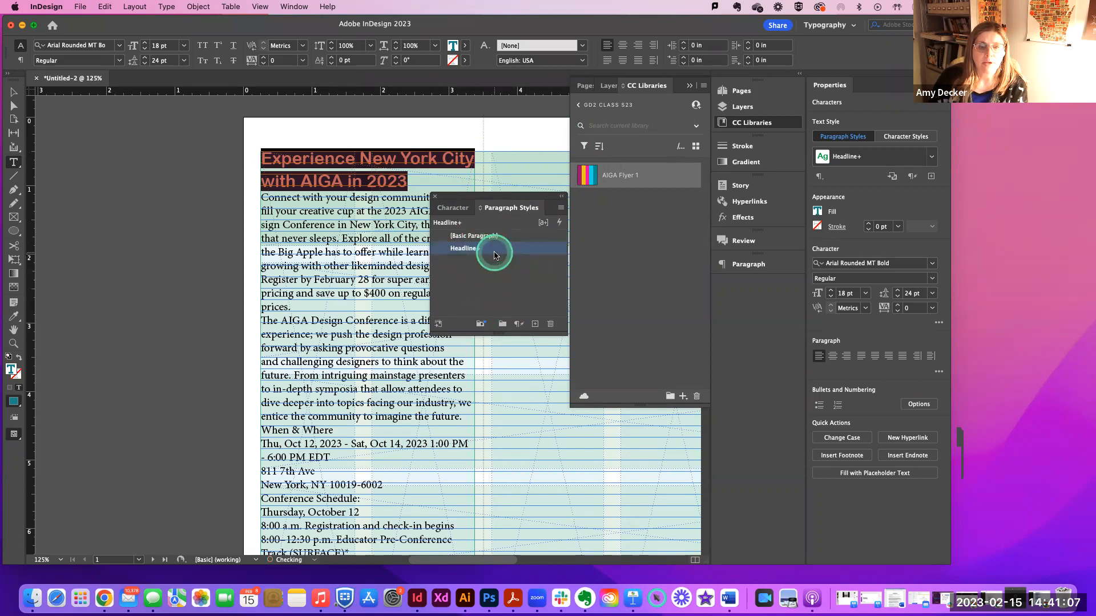
{"action": "double_click", "coordinate": [494, 255]}
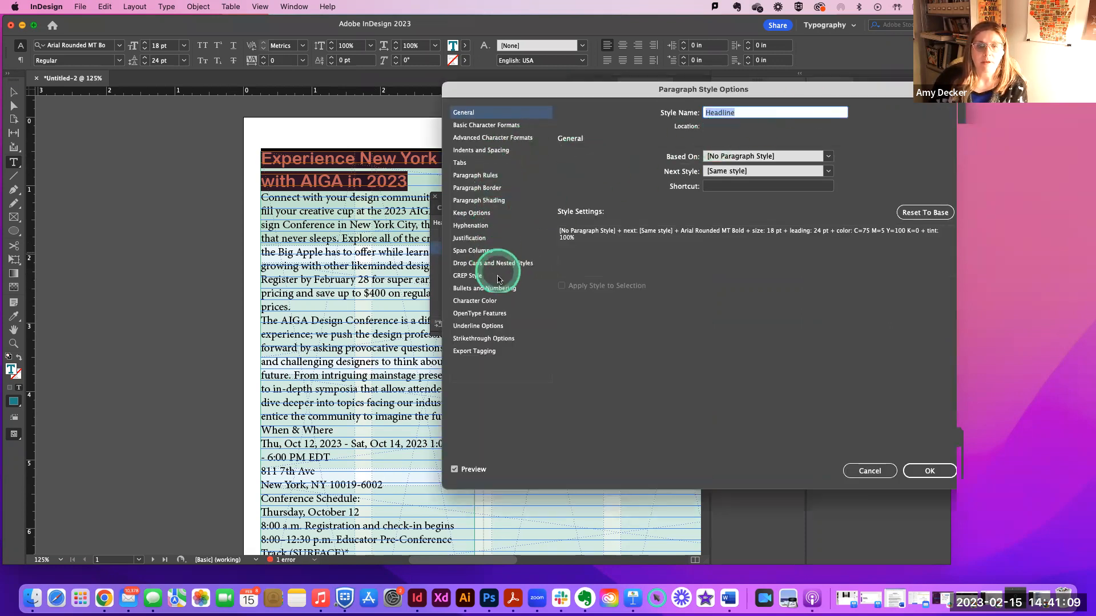
{"action": "left_click", "coordinate": [487, 302]}
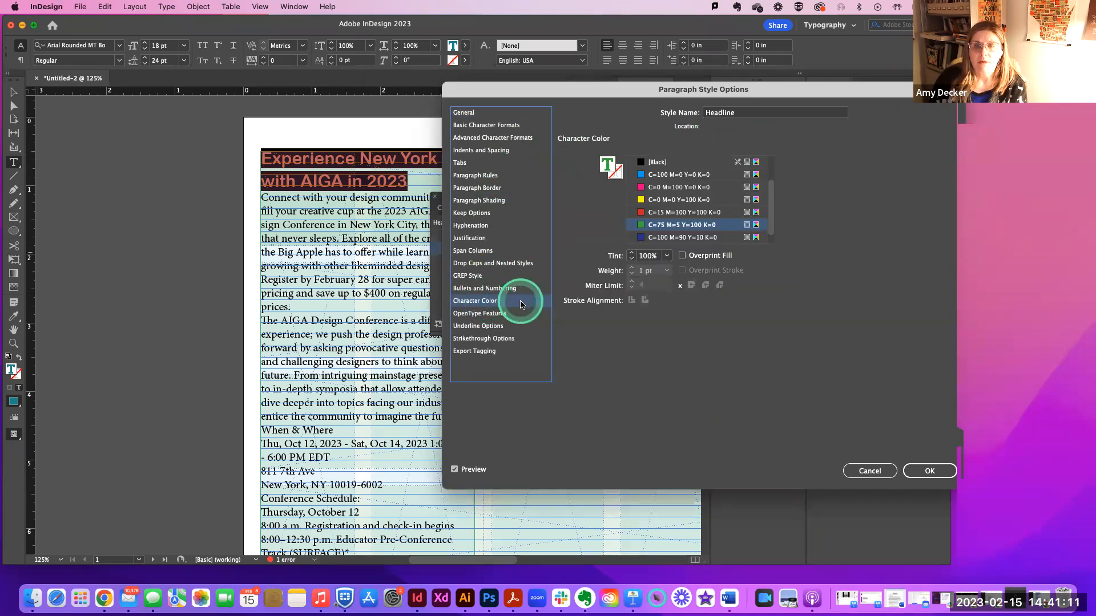
{"action": "left_click", "coordinate": [708, 162]}
{"action": "scroll", "coordinate": [707, 166], "scroll_direction": "down", "scroll_amount": 1}
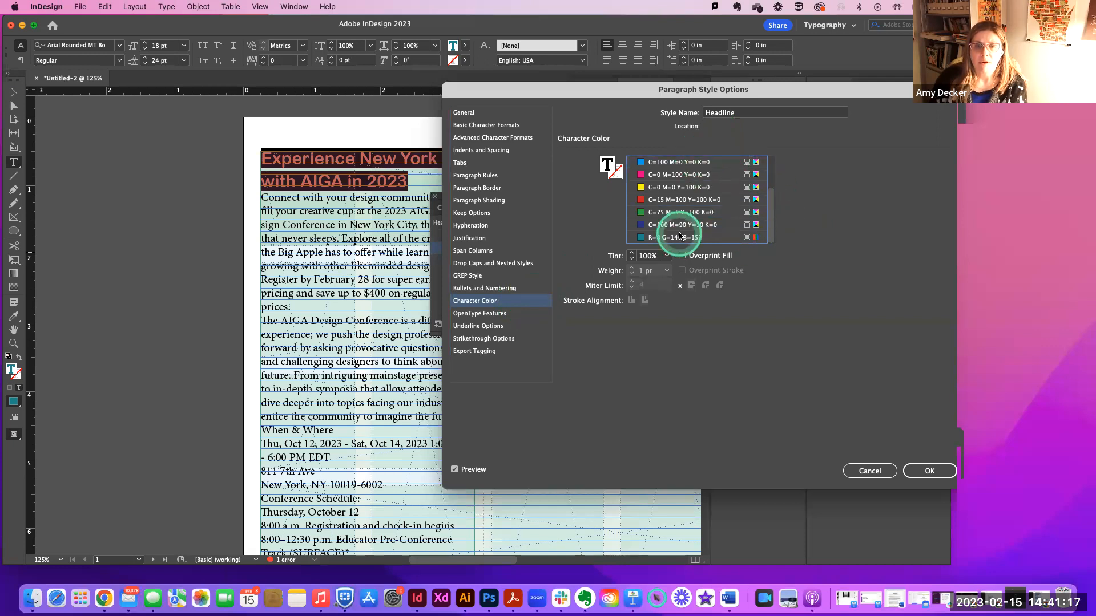
{"action": "left_click", "coordinate": [660, 238]}
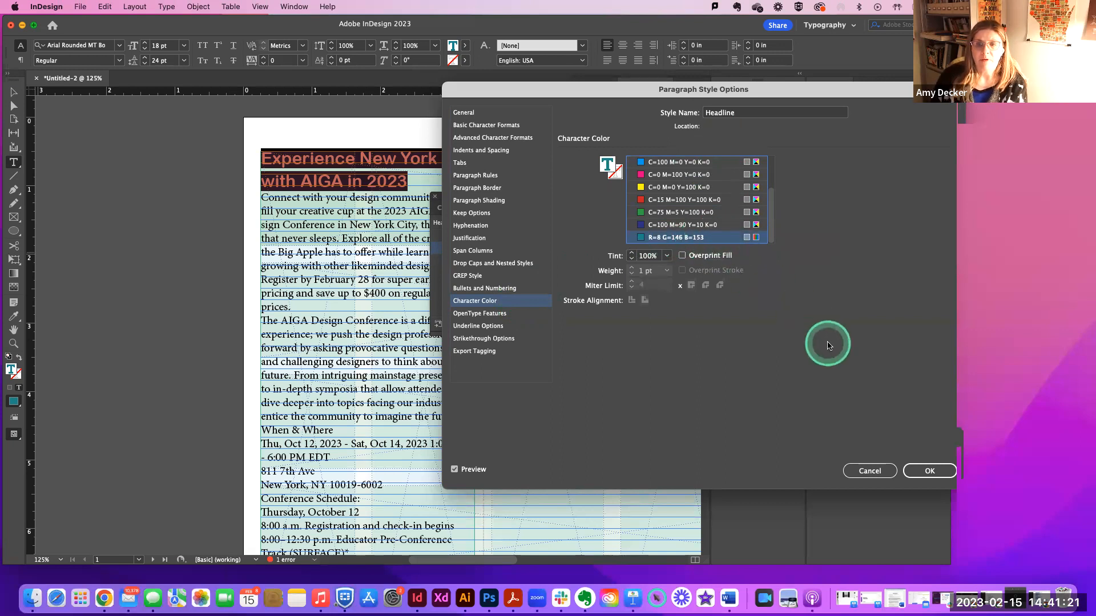
{"action": "left_click", "coordinate": [930, 472]}
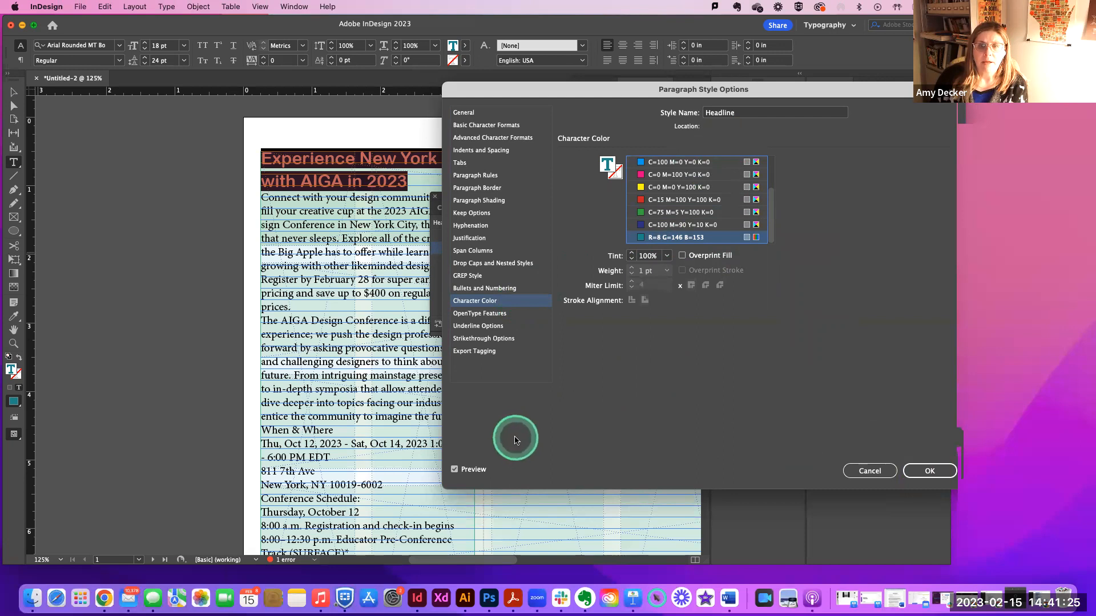
{"action": "left_click", "coordinate": [911, 472]}
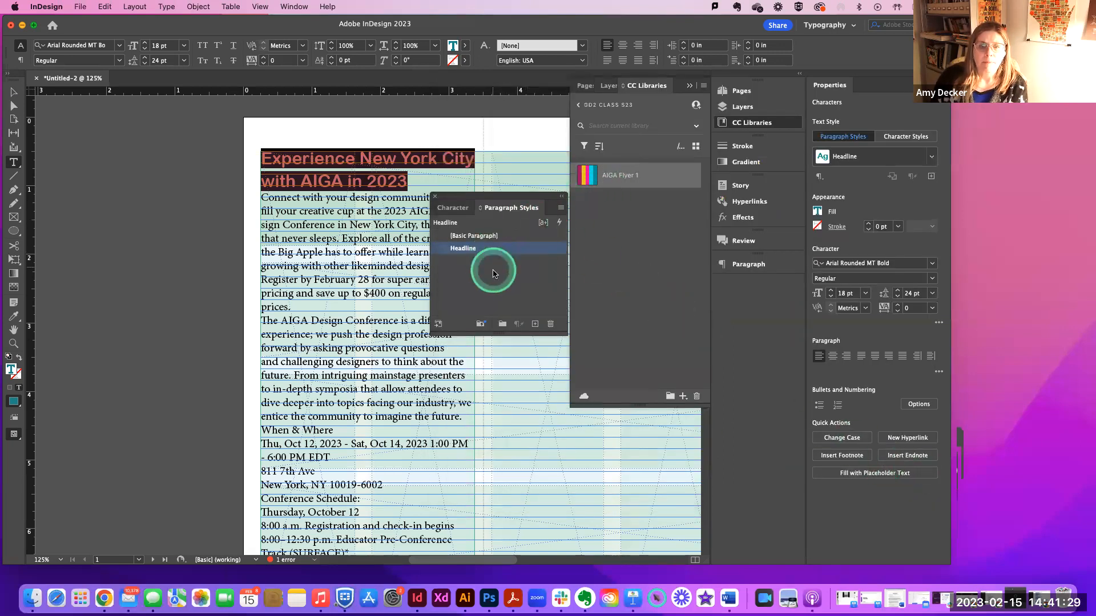
Deselect the headline text and add the Headline paragraph style to the GD2 Class S23 library.
{"action": "left_click", "coordinate": [494, 272]}
{"action": "left_click", "coordinate": [456, 247]}
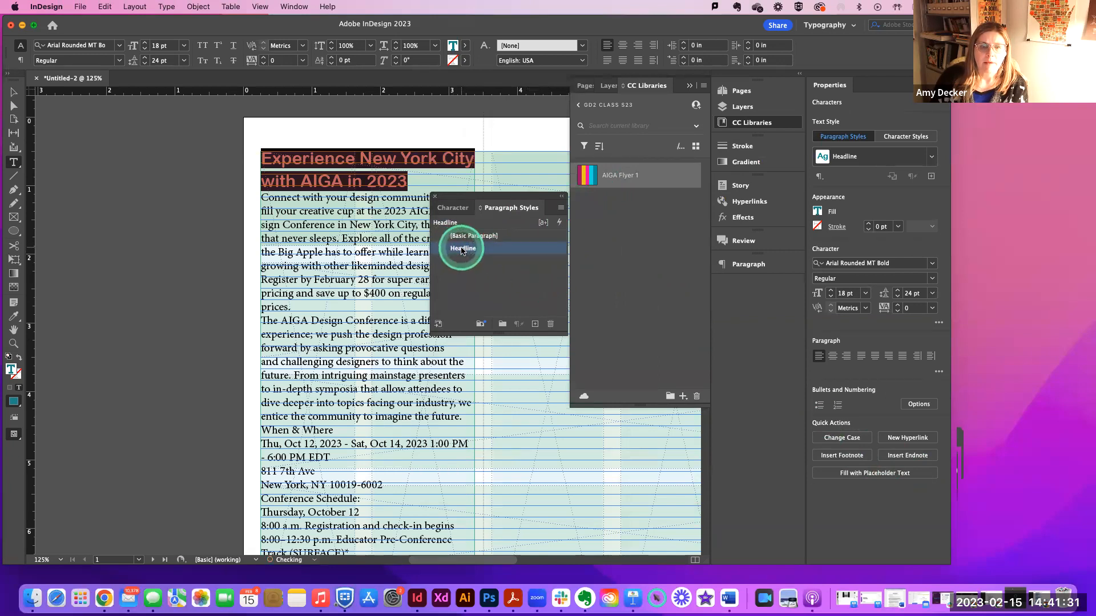
{"action": "left_click", "coordinate": [236, 219]}
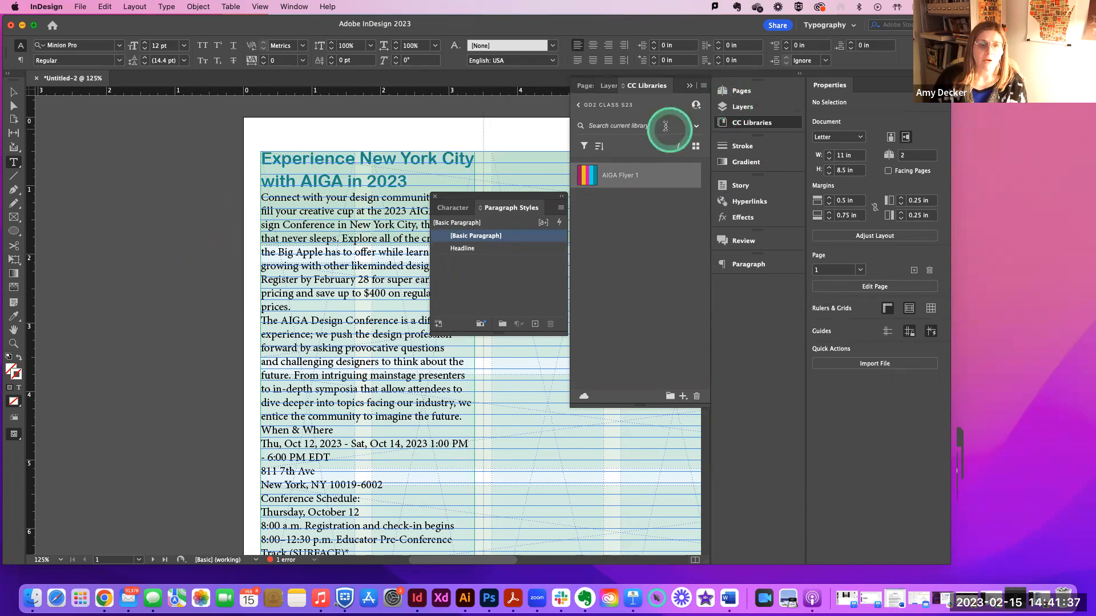
{"action": "left_click", "coordinate": [477, 250]}
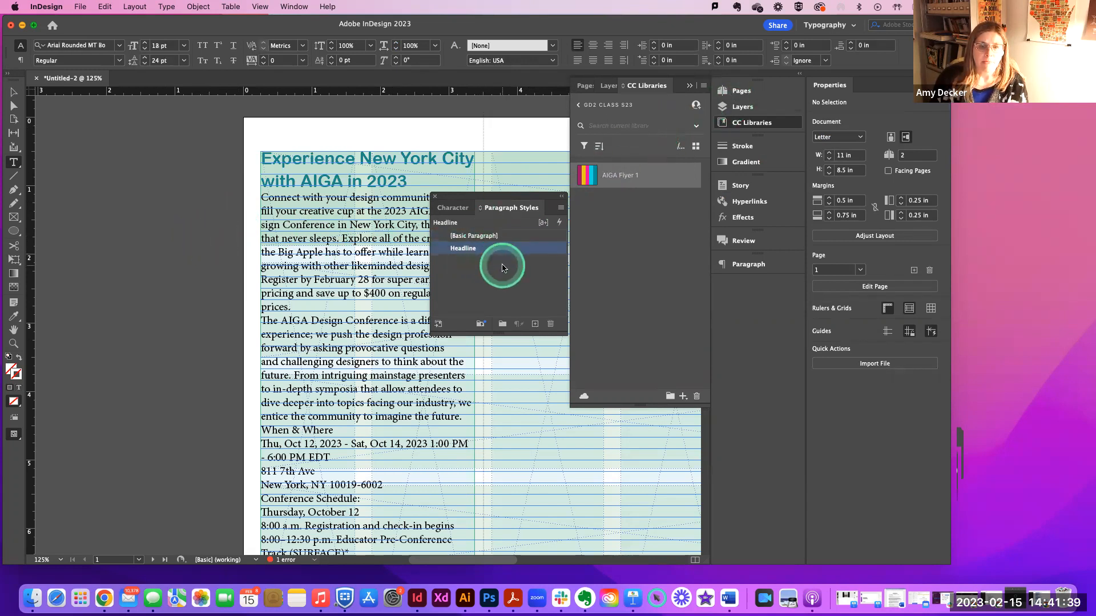
{"action": "left_click", "coordinate": [437, 325]}
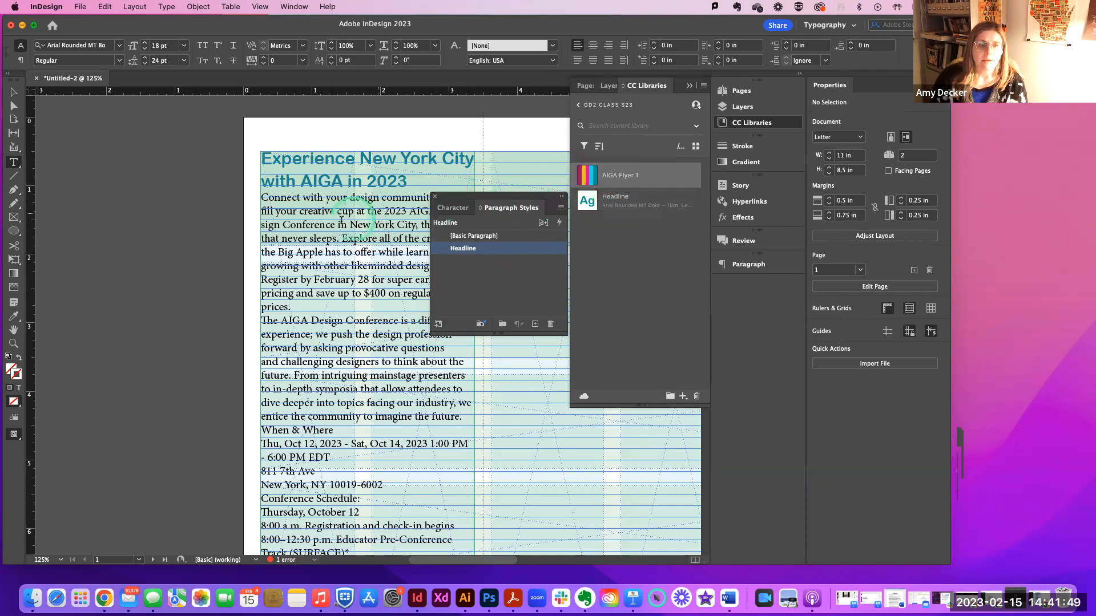
Move the Paragraph Styles palette off the page onto the pasteboard, clear of the text column.
{"action": "left_click", "coordinate": [306, 216]}
{"action": "left_click_drag", "start_coordinate": [483, 199], "coordinate": [151, 190]}
{"action": "left_click", "coordinate": [126, 189]}
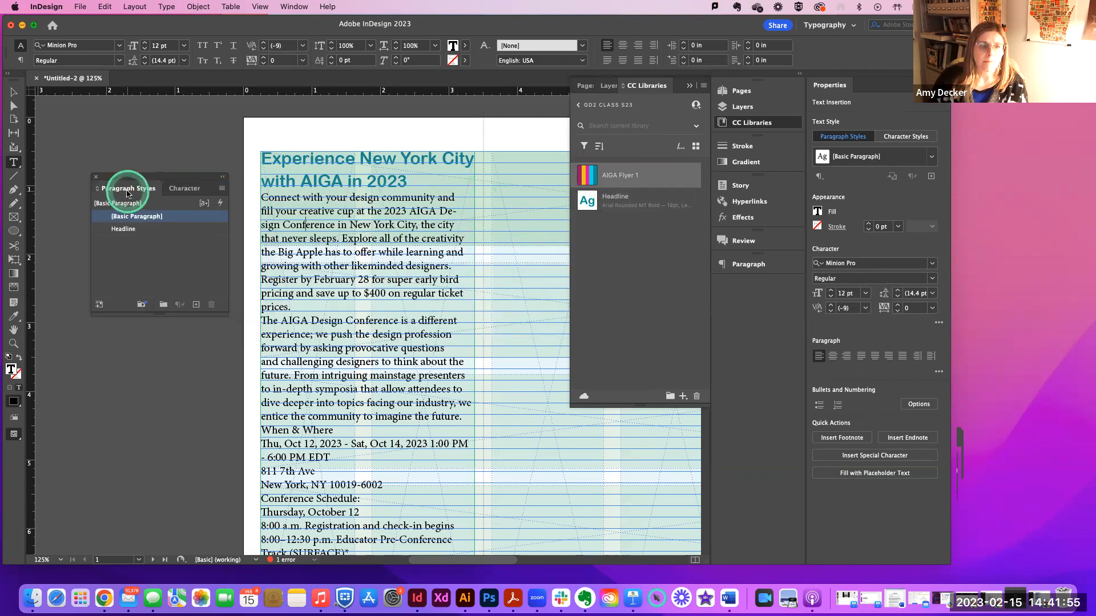
Insert a blank line between the headline and the paragraph beginning "Connect with your design community".
{"action": "left_click_drag", "start_coordinate": [262, 198], "coordinate": [452, 296]}
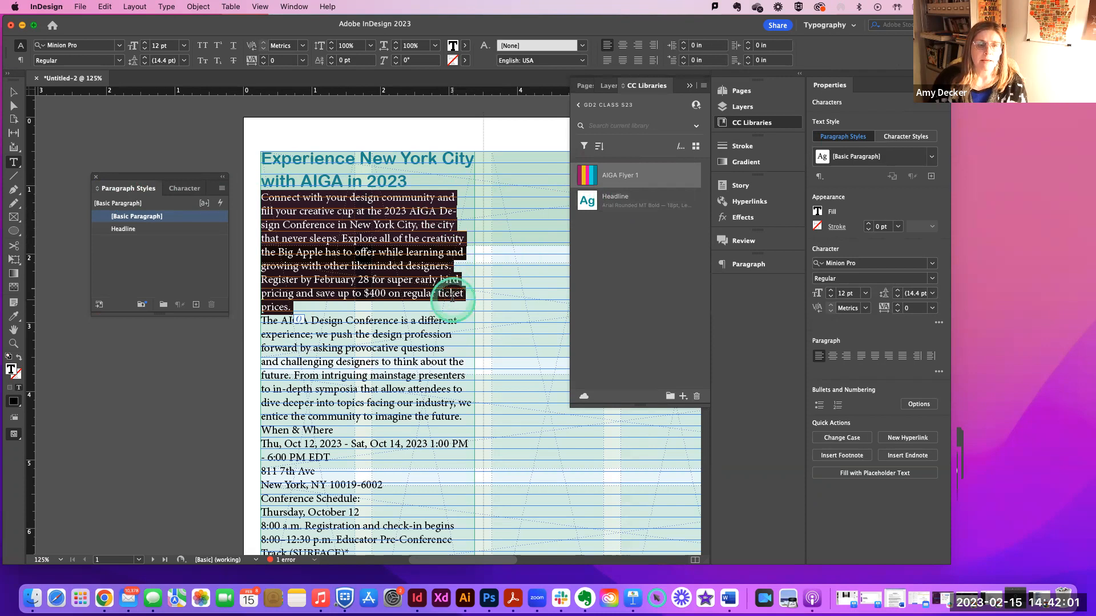
{"action": "left_click", "coordinate": [262, 198]}
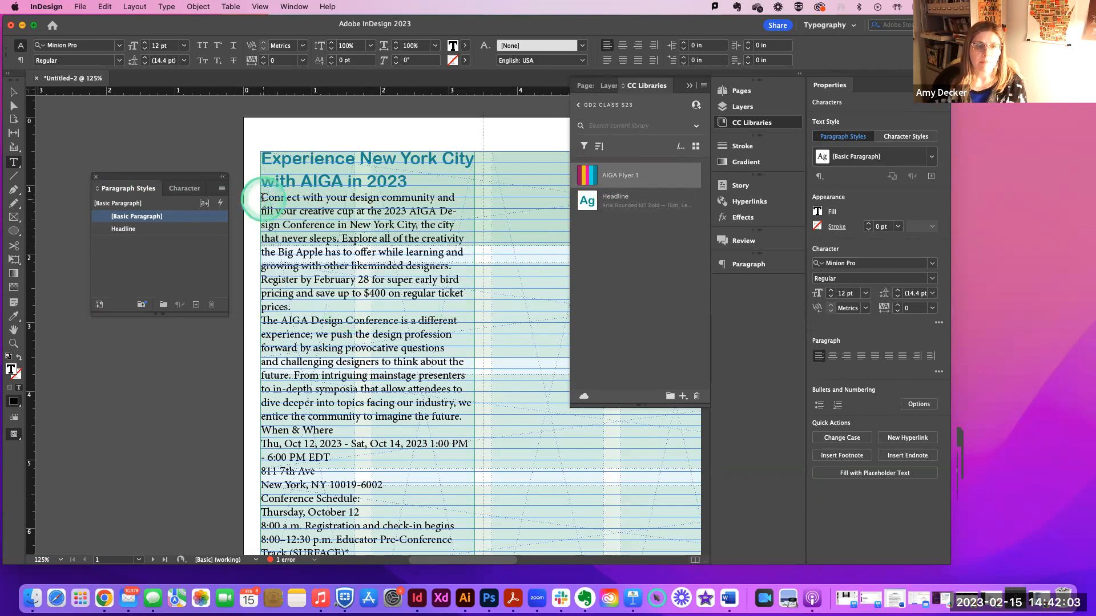
{"action": "key", "text": "Return"}
{"action": "left_click", "coordinate": [275, 225]}
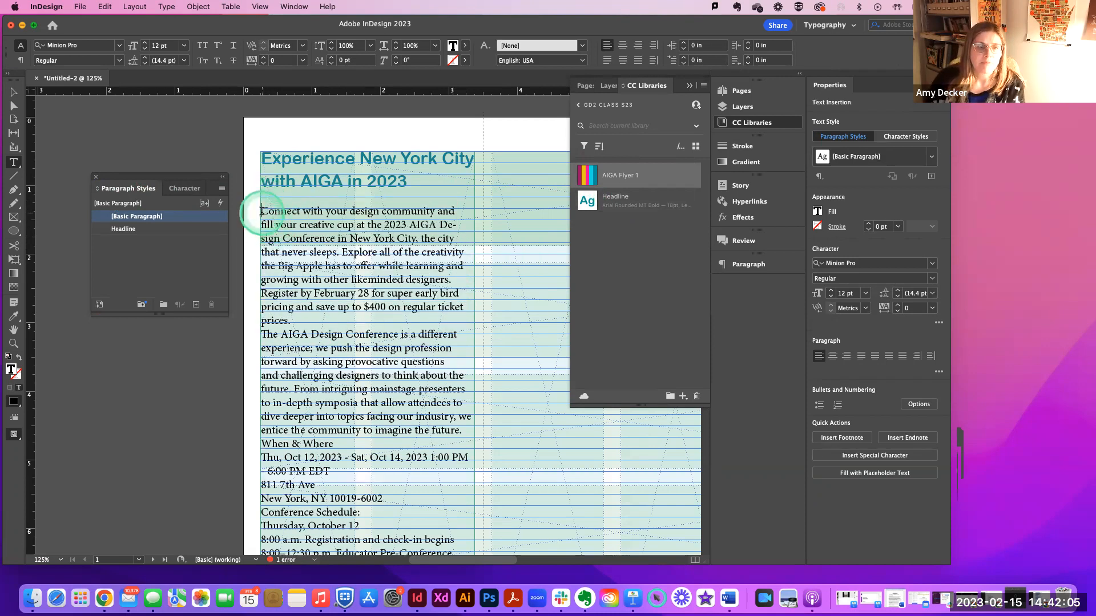
{"action": "left_click_drag", "start_coordinate": [262, 211], "coordinate": [442, 321]}
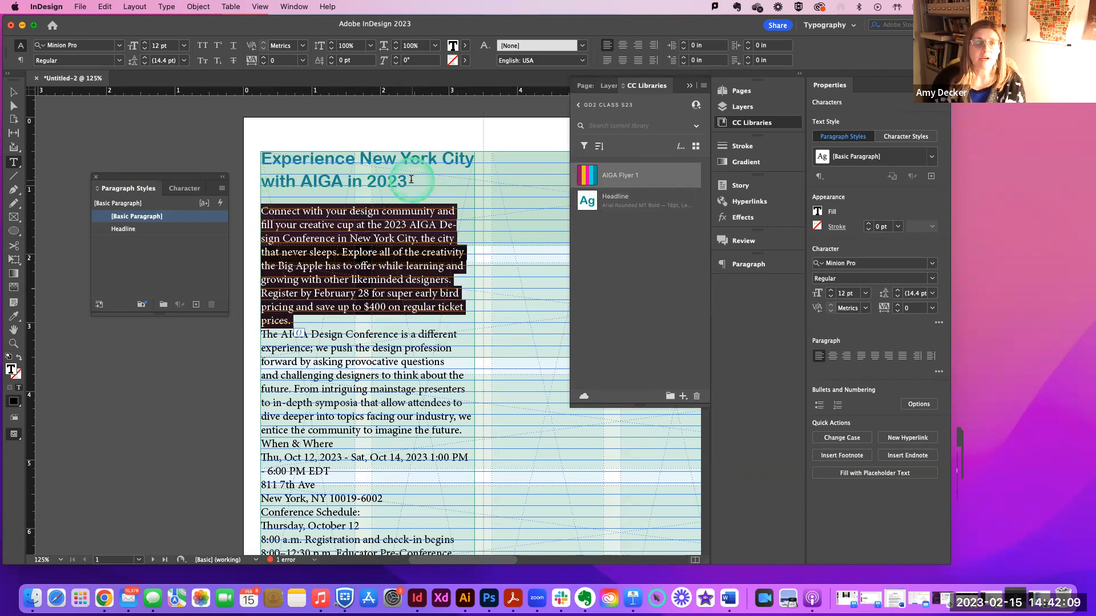
Set the Headline paragraph style's Align to Grid option to All Lines.
{"action": "left_click_drag", "start_coordinate": [411, 179], "coordinate": [262, 153]}
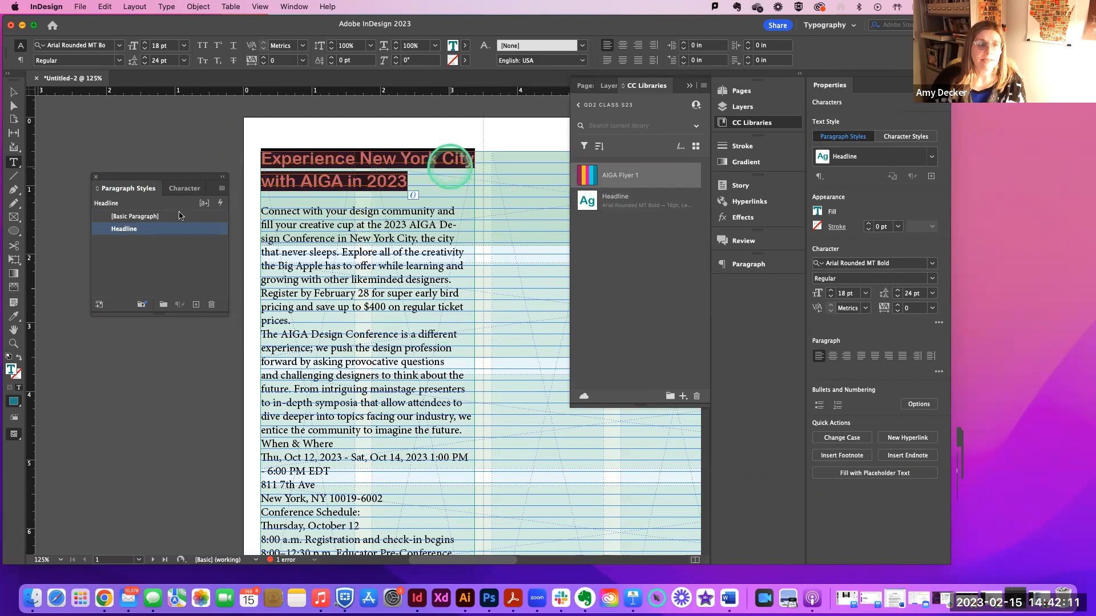
{"action": "double_click", "coordinate": [124, 229]}
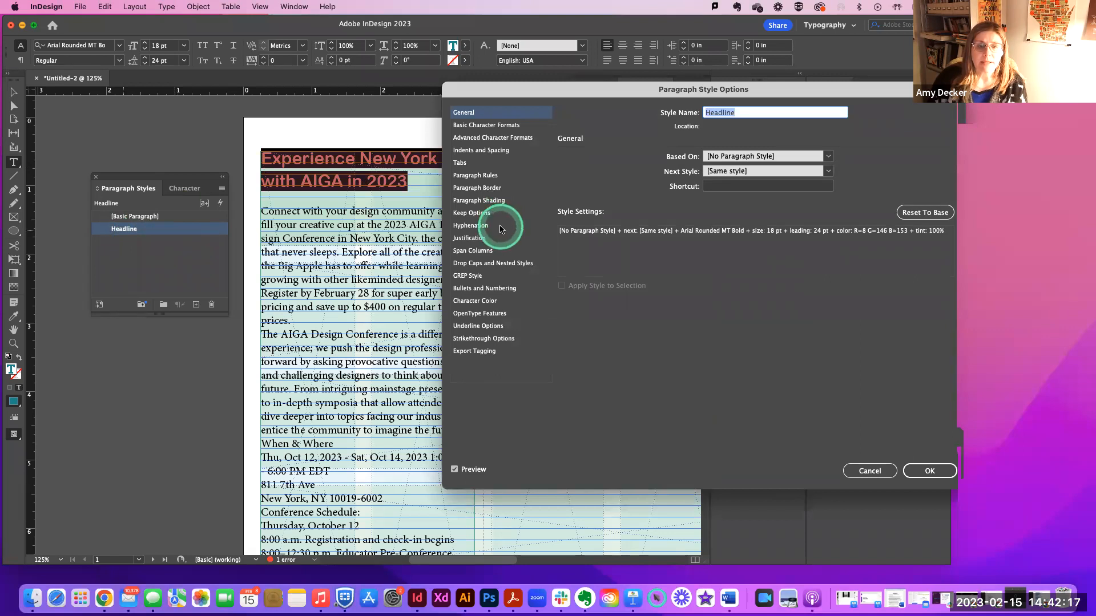
{"action": "left_click", "coordinate": [482, 152]}
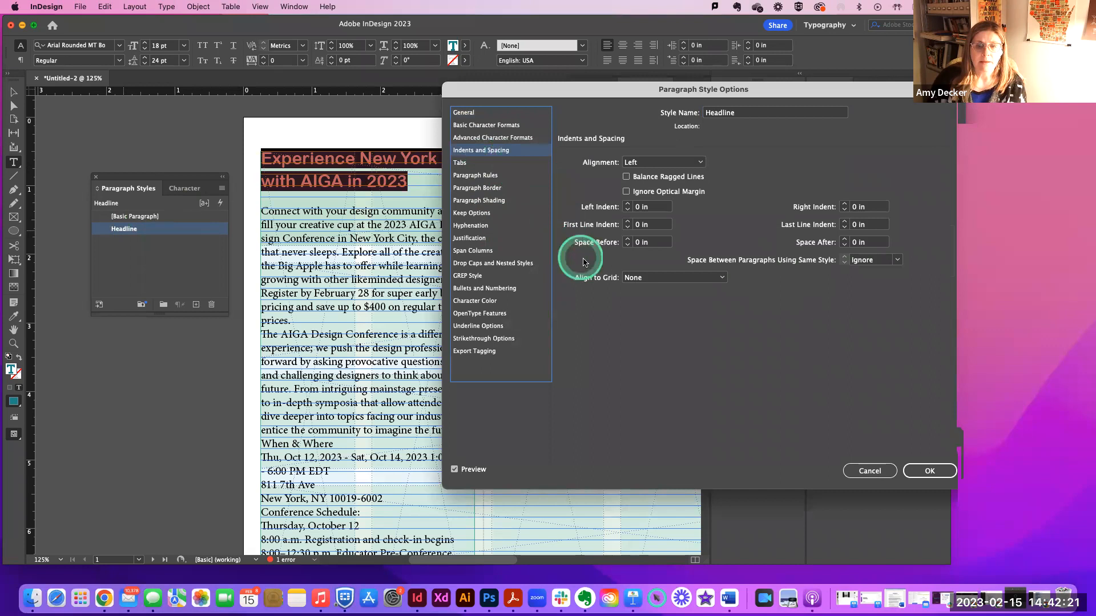
{"action": "left_click", "coordinate": [643, 277]}
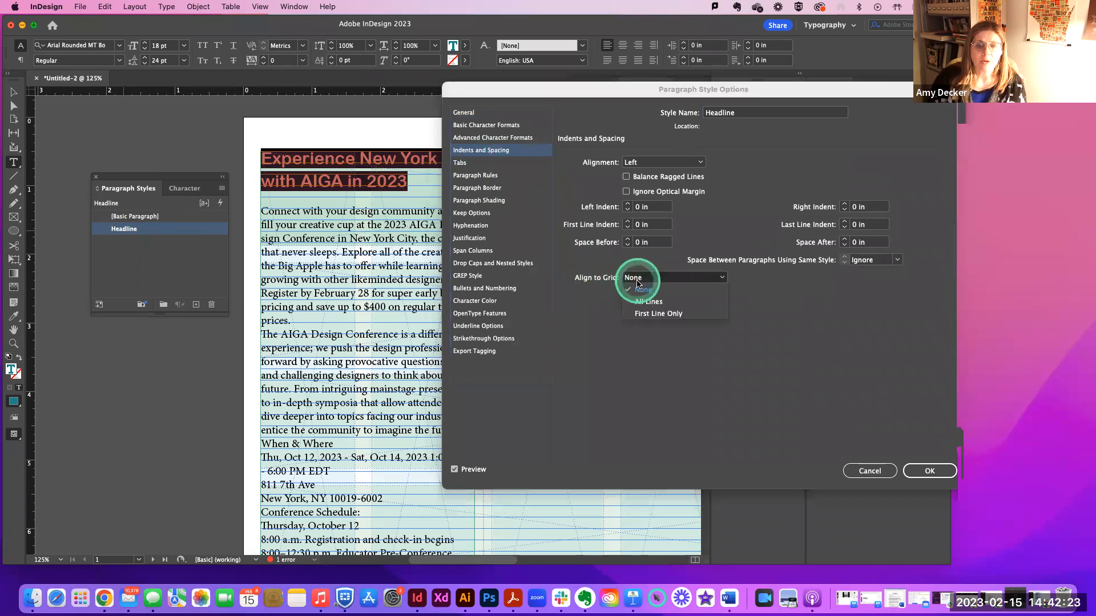
{"action": "left_click", "coordinate": [649, 302]}
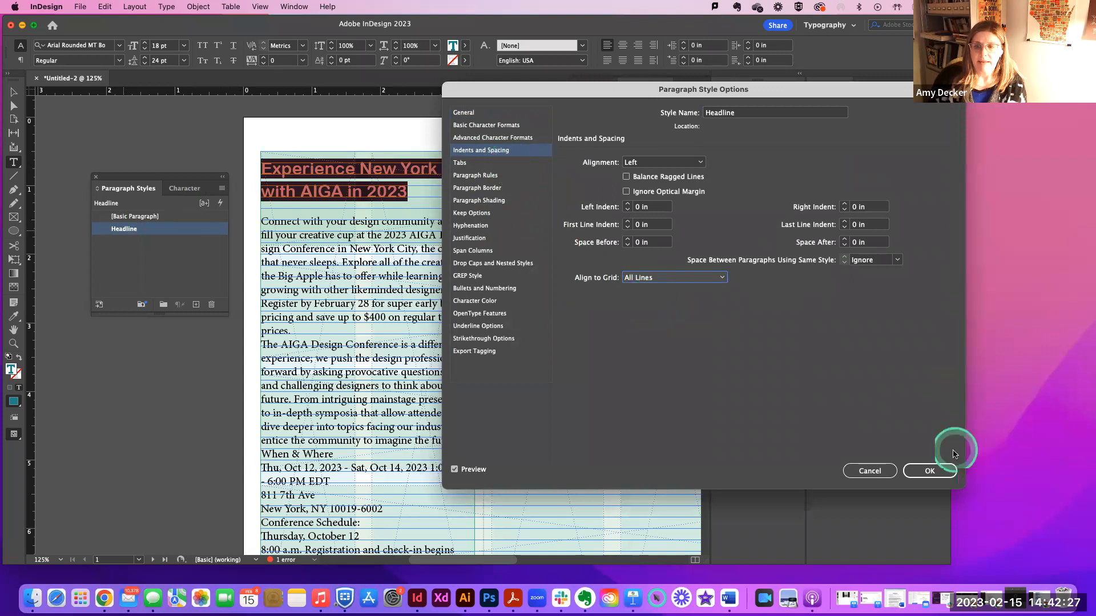
{"action": "left_click", "coordinate": [930, 470]}
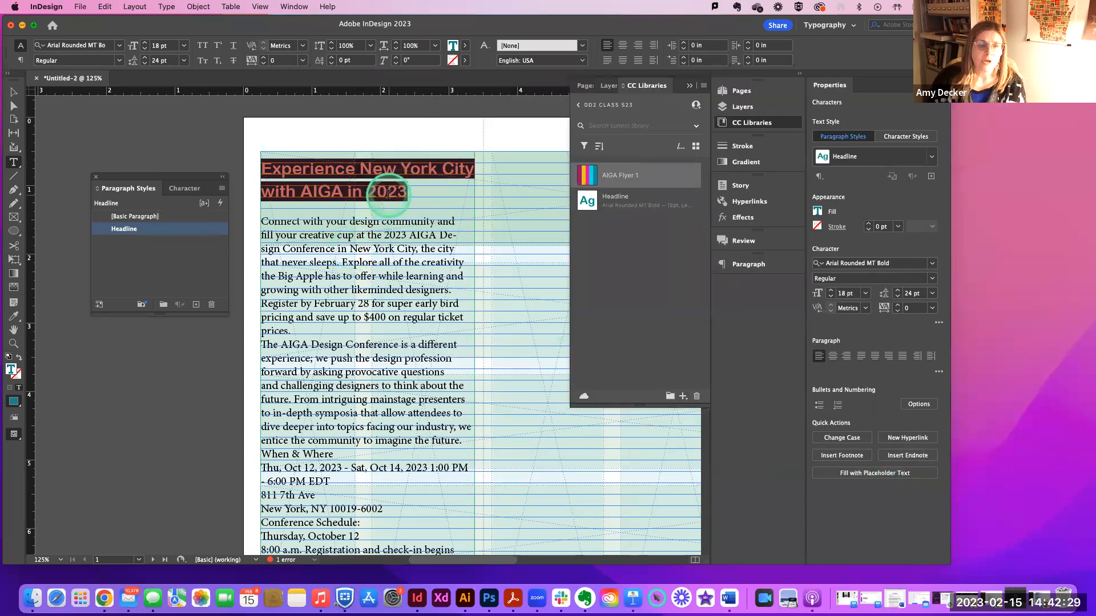
{"action": "left_click", "coordinate": [463, 200]}
{"action": "left_click", "coordinate": [390, 196]}
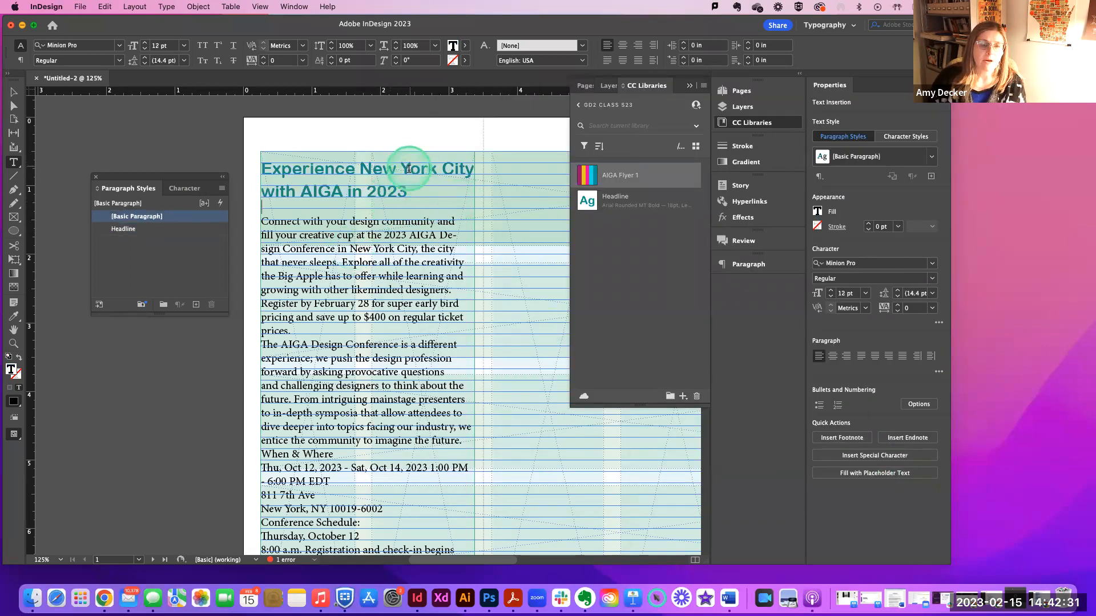
Select the whole paragraph beginning "Connect with your design community" below the headline.
{"action": "left_click", "coordinate": [262, 222]}
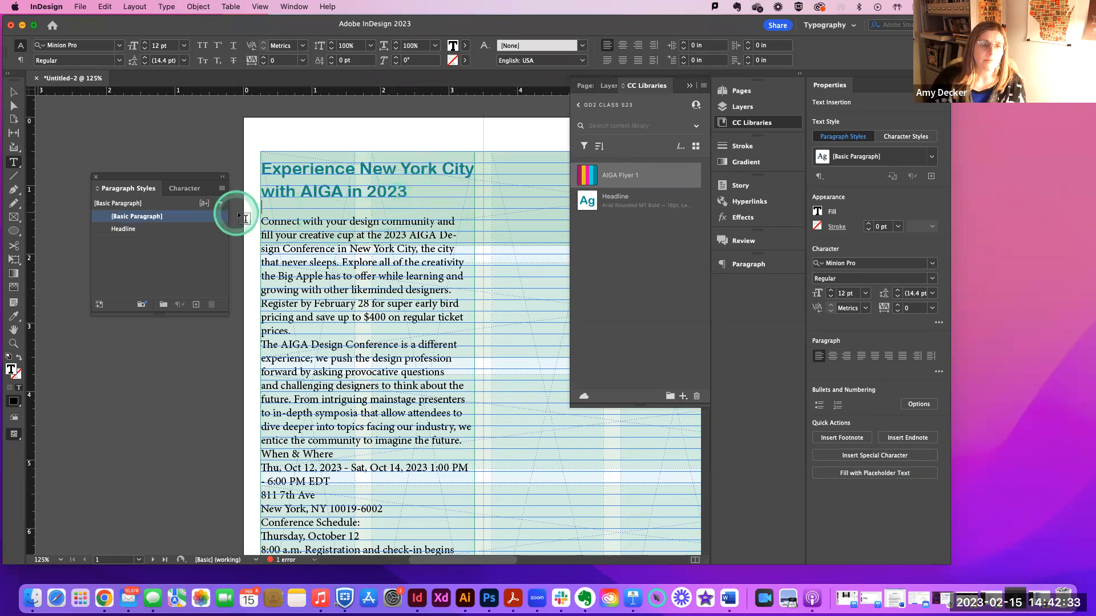
{"action": "left_click_drag", "start_coordinate": [262, 221], "coordinate": [401, 326]}
{"action": "left_click", "coordinate": [175, 270]}
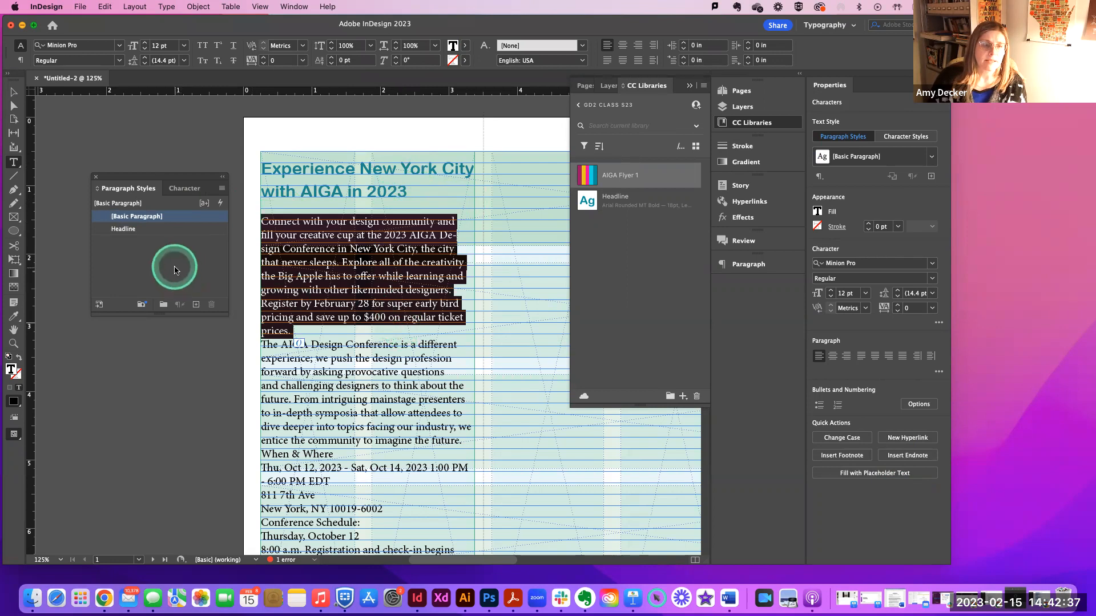
{"action": "left_click", "coordinate": [222, 188]}
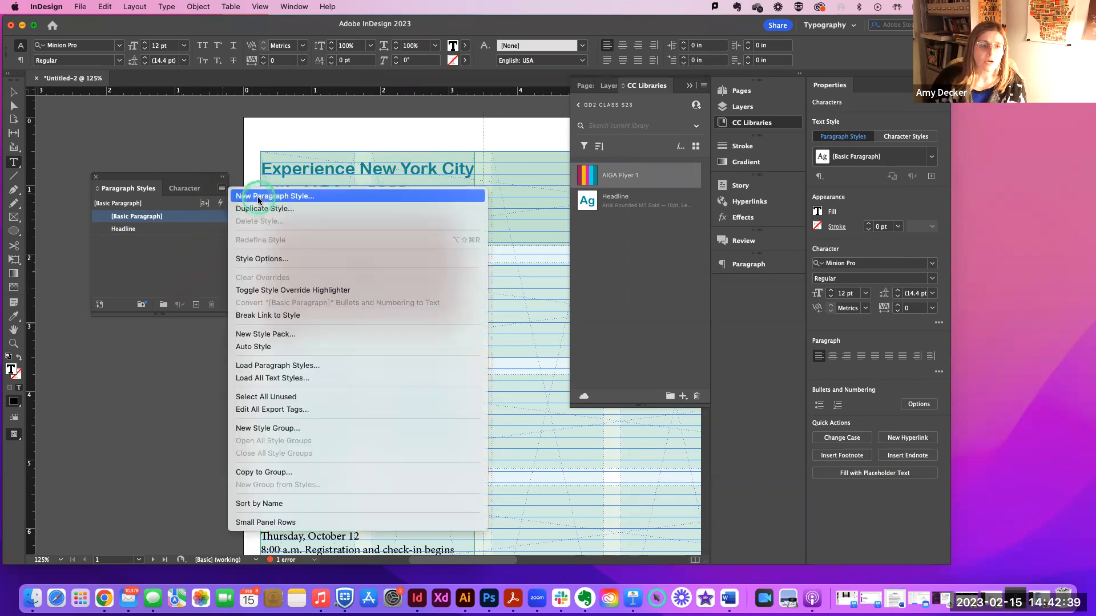
{"action": "left_click", "coordinate": [253, 196]}
{"action": "left_click", "coordinate": [867, 465]}
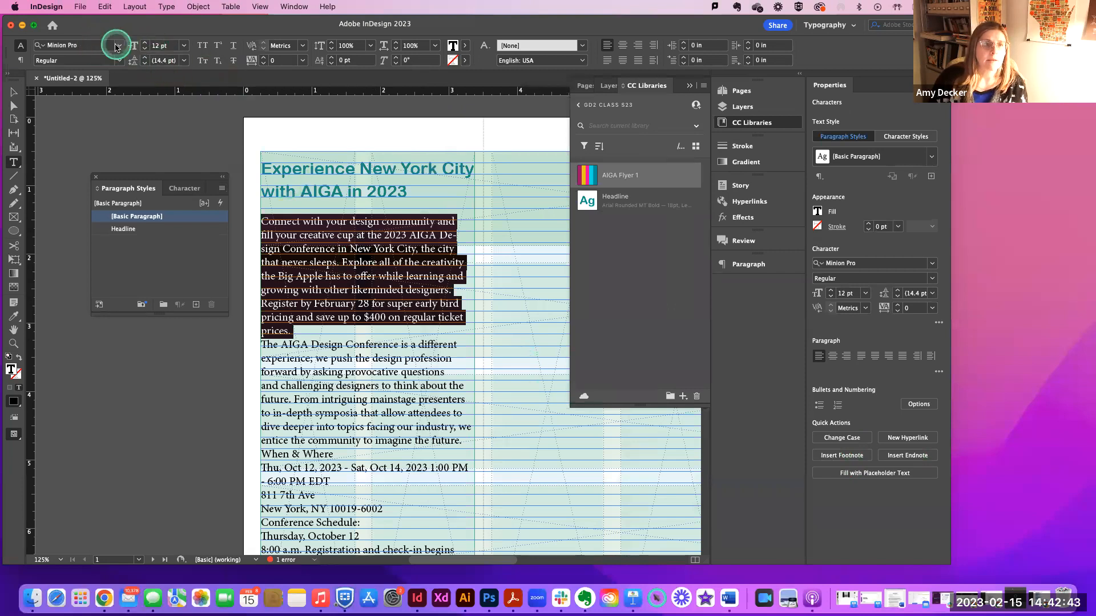
Change the font of the selected intro paragraph to Arial.
{"action": "left_click", "coordinate": [116, 46]}
{"action": "scroll", "coordinate": [101, 177], "scroll_direction": "up", "scroll_amount": 1}
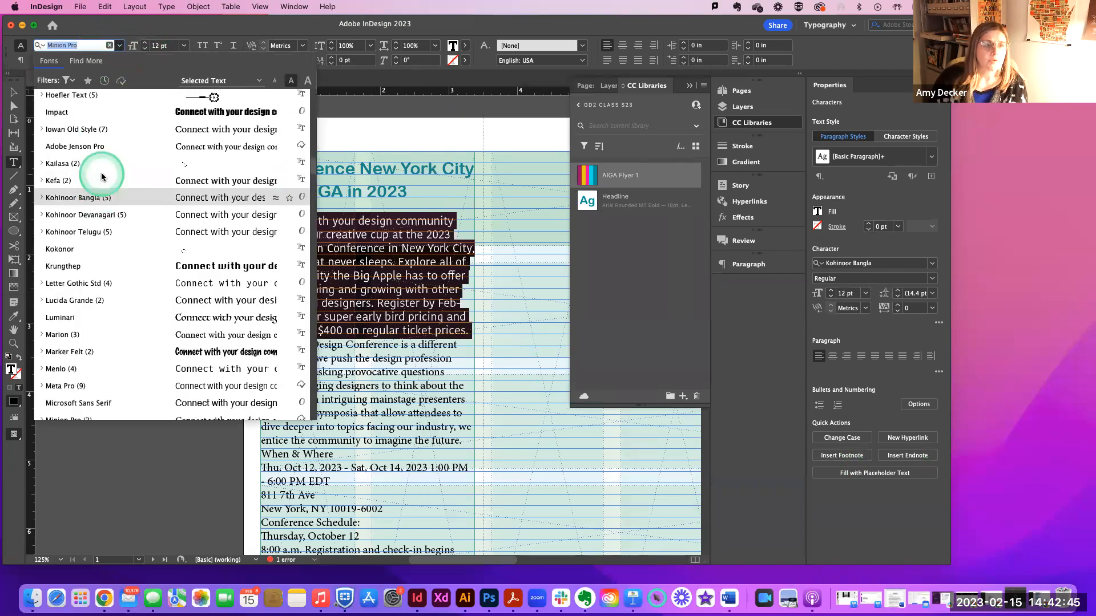
{"action": "scroll", "coordinate": [102, 177], "scroll_direction": "up", "scroll_amount": 15}
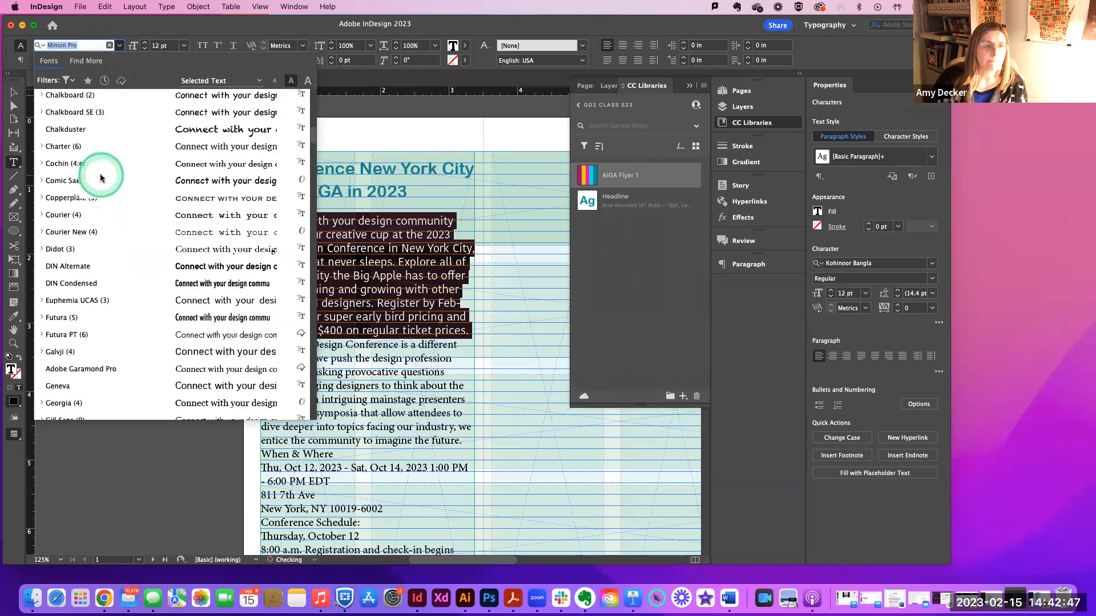
{"action": "scroll", "coordinate": [102, 177], "scroll_direction": "up", "scroll_amount": 15}
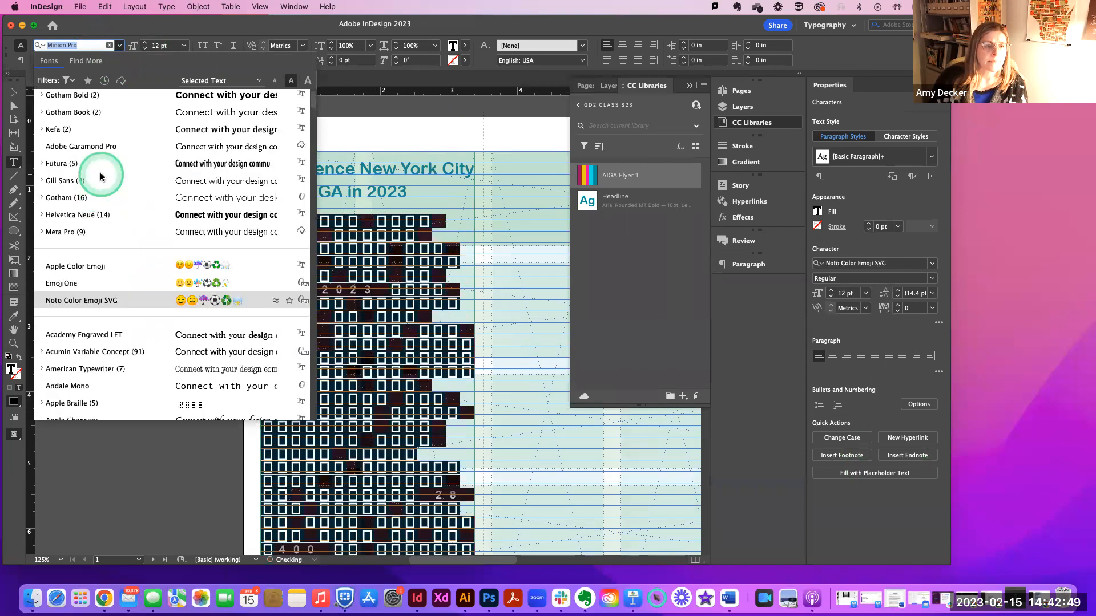
{"action": "scroll", "coordinate": [101, 177], "scroll_direction": "down", "scroll_amount": 8}
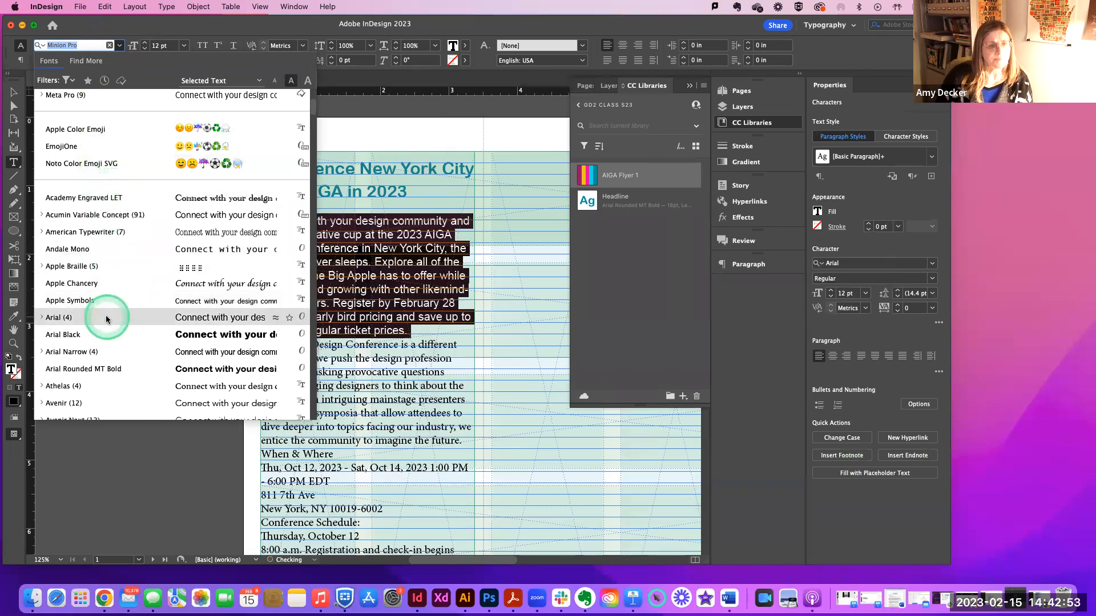
{"action": "left_click", "coordinate": [240, 323]}
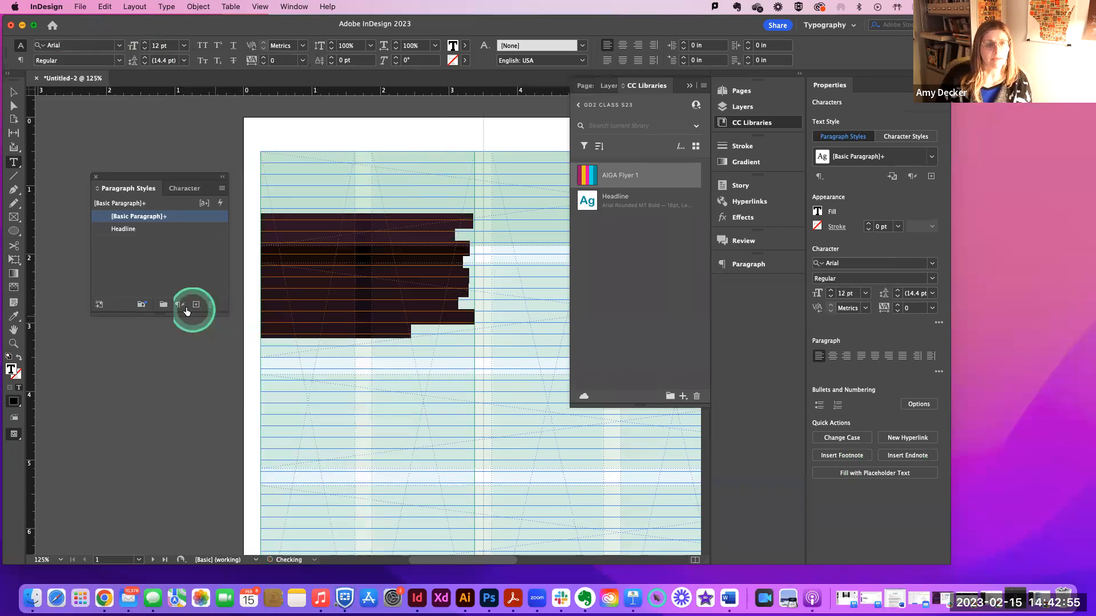
Set the selected intro paragraph's font size to 9 pt and its leading to 12 pt.
{"action": "left_click", "coordinate": [186, 49]}
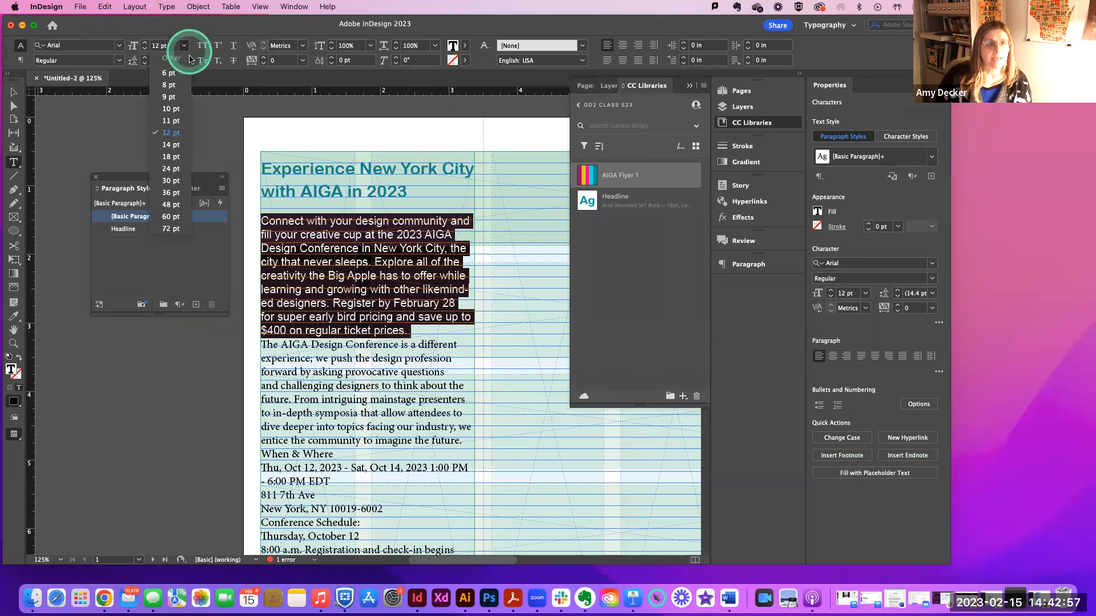
{"action": "left_click", "coordinate": [171, 92]}
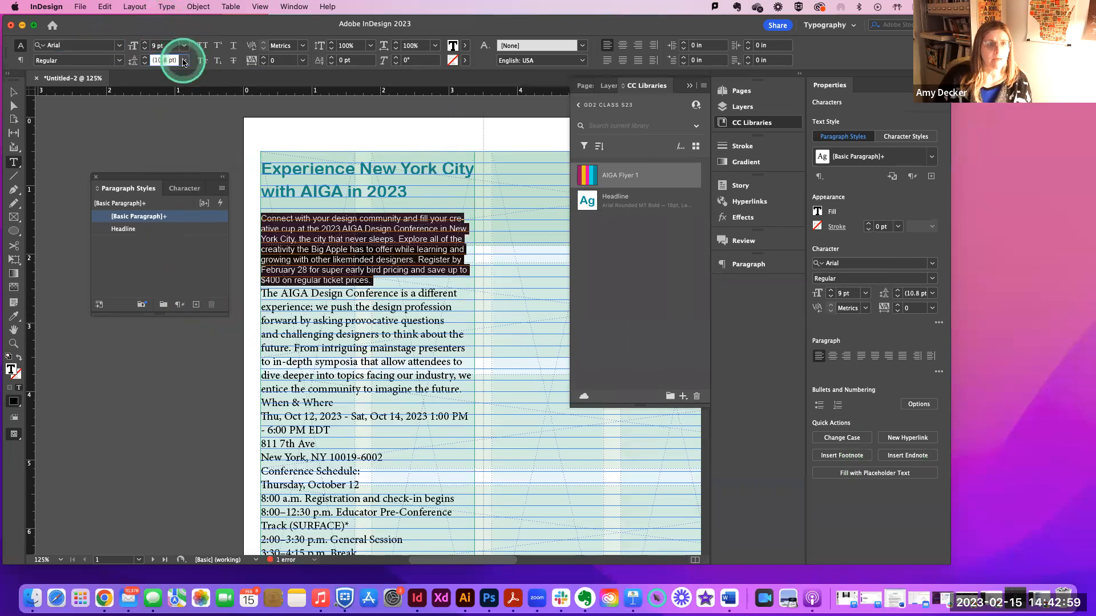
{"action": "left_click", "coordinate": [182, 61]}
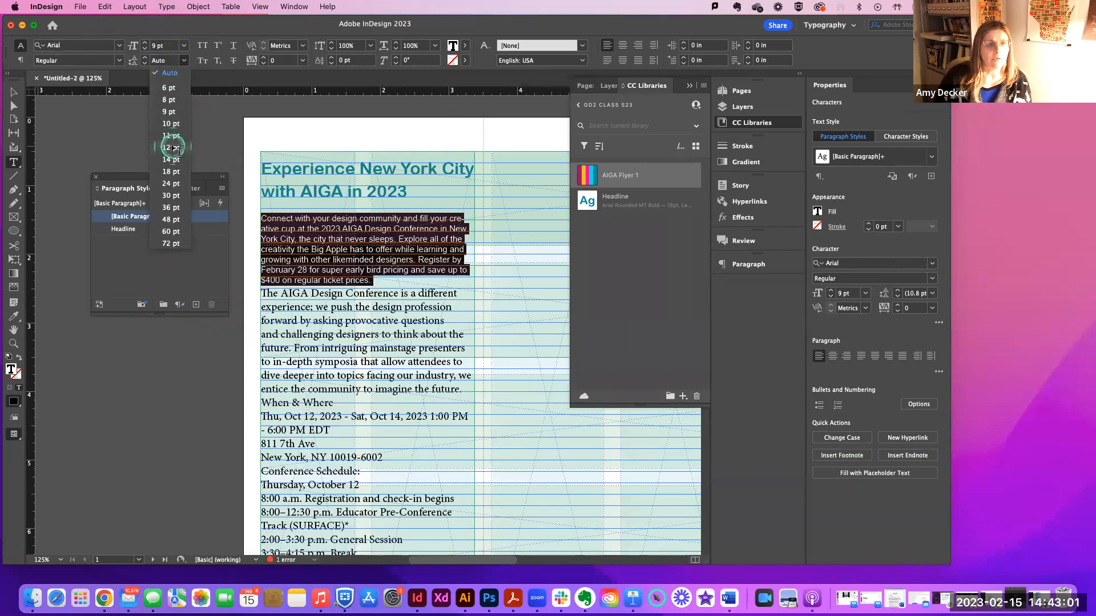
{"action": "left_click", "coordinate": [171, 147]}
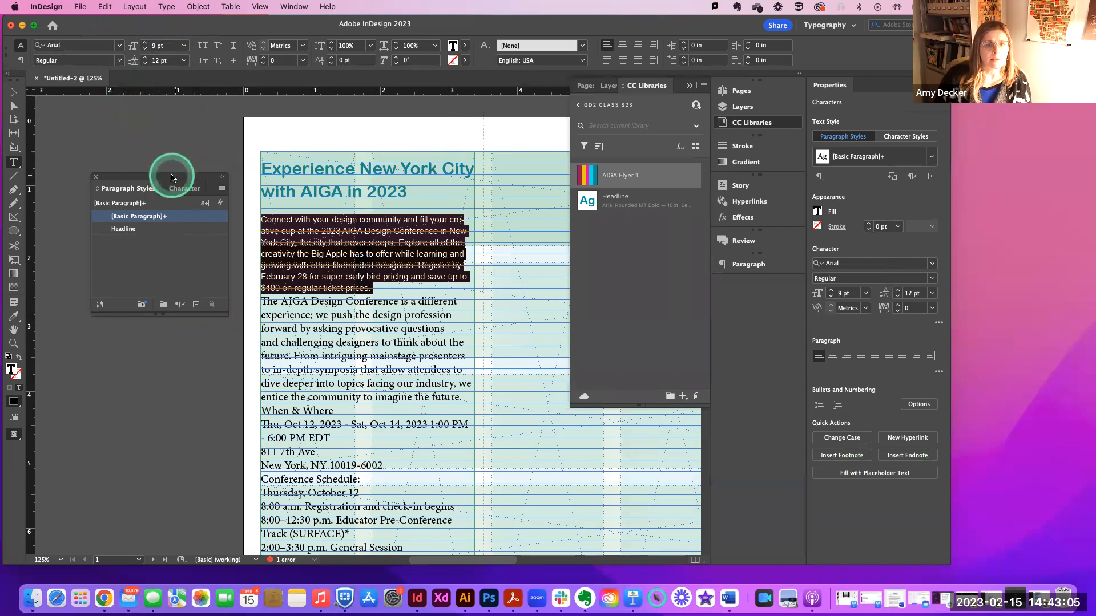
Create a paragraph style named Body from the selected text, with Align to Grid set to All Lines.
{"action": "left_click", "coordinate": [221, 188]}
{"action": "left_click", "coordinate": [255, 197]}
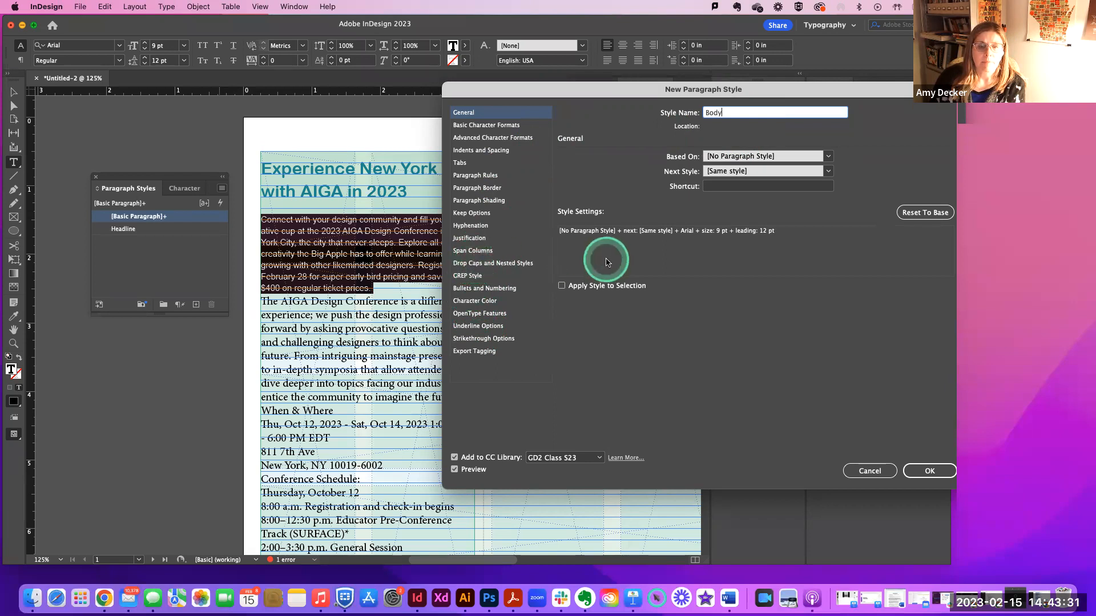
{"action": "left_click", "coordinate": [486, 150]}
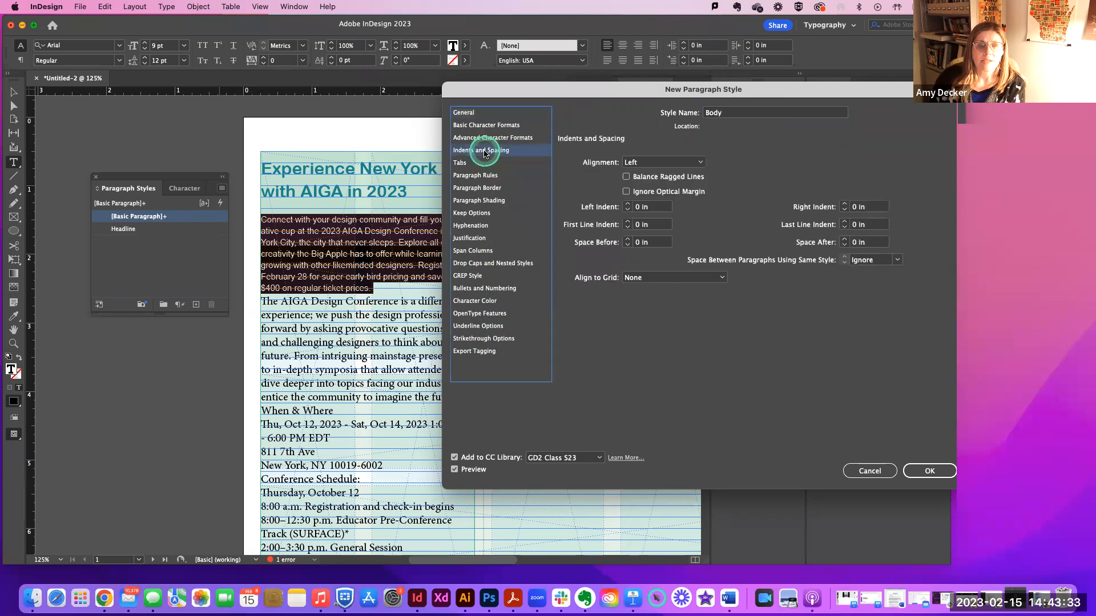
{"action": "left_click", "coordinate": [642, 277]}
{"action": "left_click", "coordinate": [653, 307]}
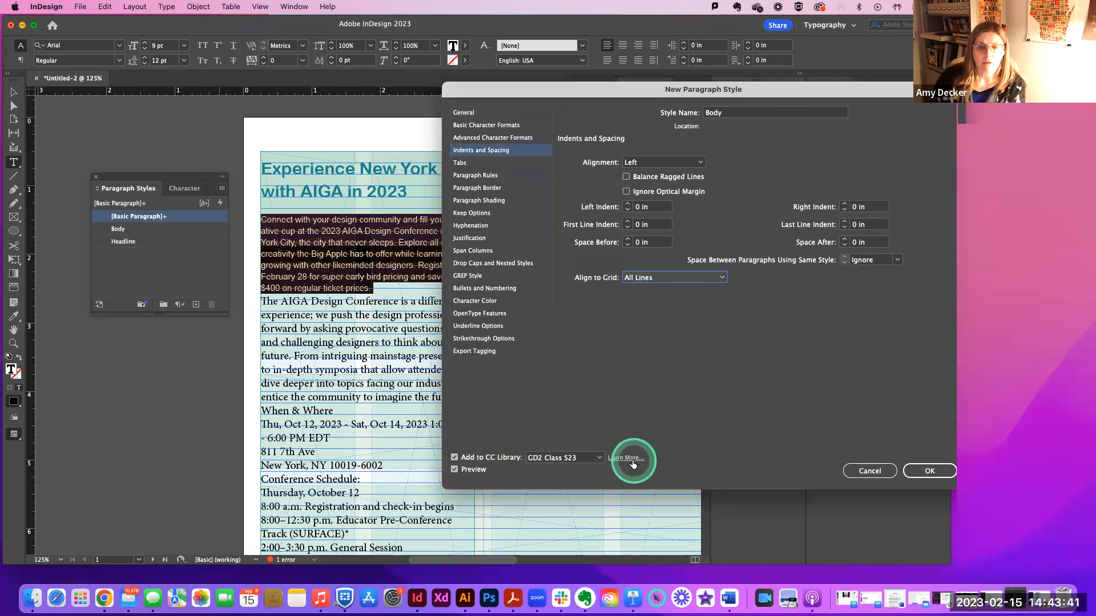
{"action": "left_click", "coordinate": [929, 471]}
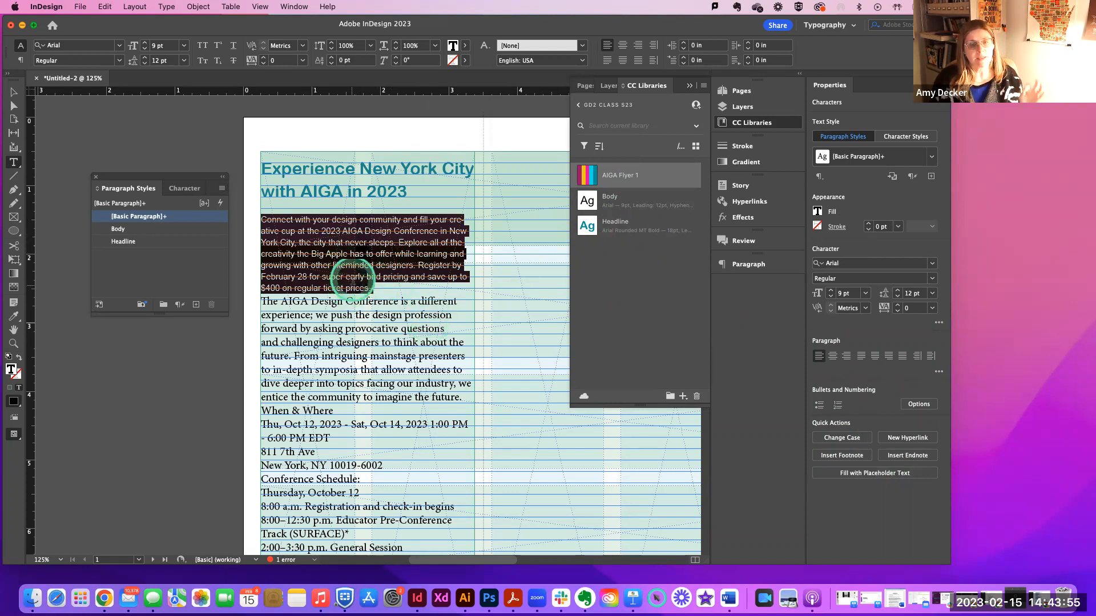
Apply the Body style from the GD2 Class S23 library to the paragraph beginning "Connect with your design community".
{"action": "left_click", "coordinate": [354, 266]}
{"action": "left_click_drag", "start_coordinate": [260, 219], "coordinate": [429, 285]}
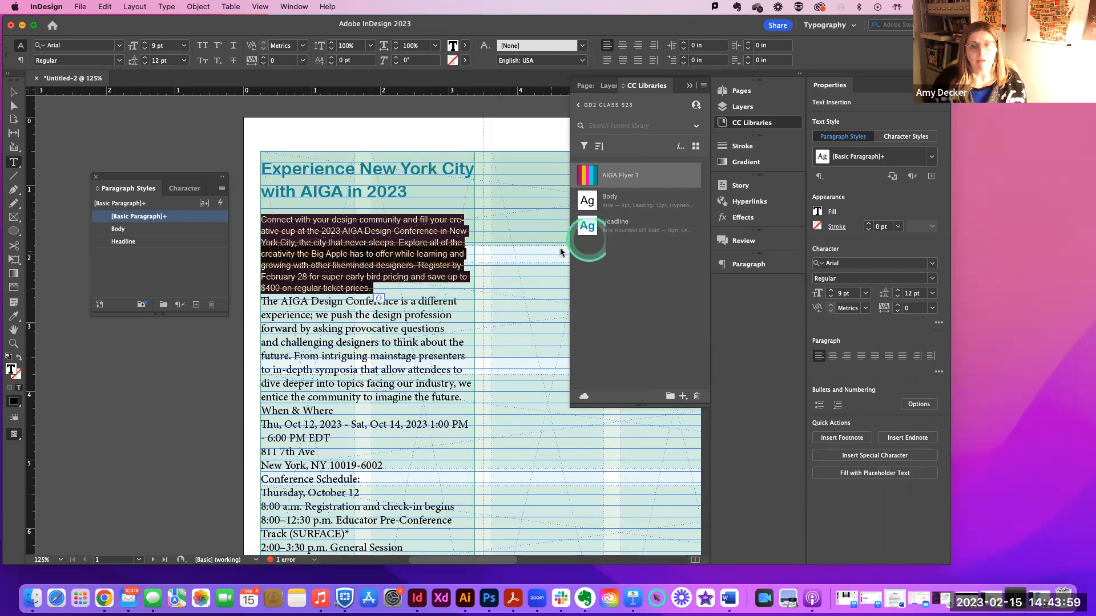
{"action": "left_click", "coordinate": [621, 203]}
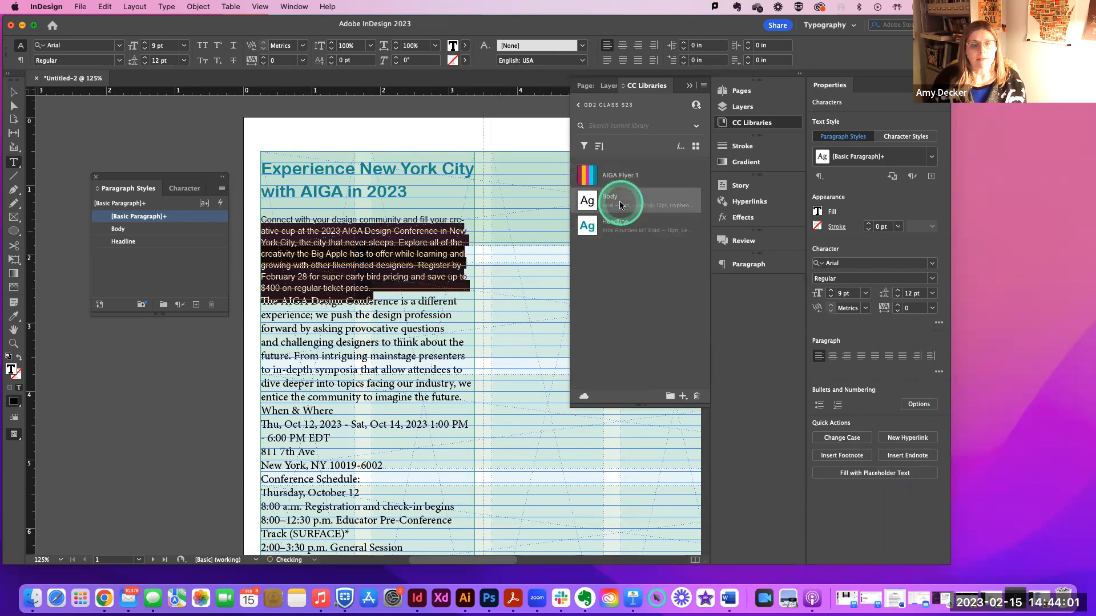
{"action": "left_click", "coordinate": [393, 274]}
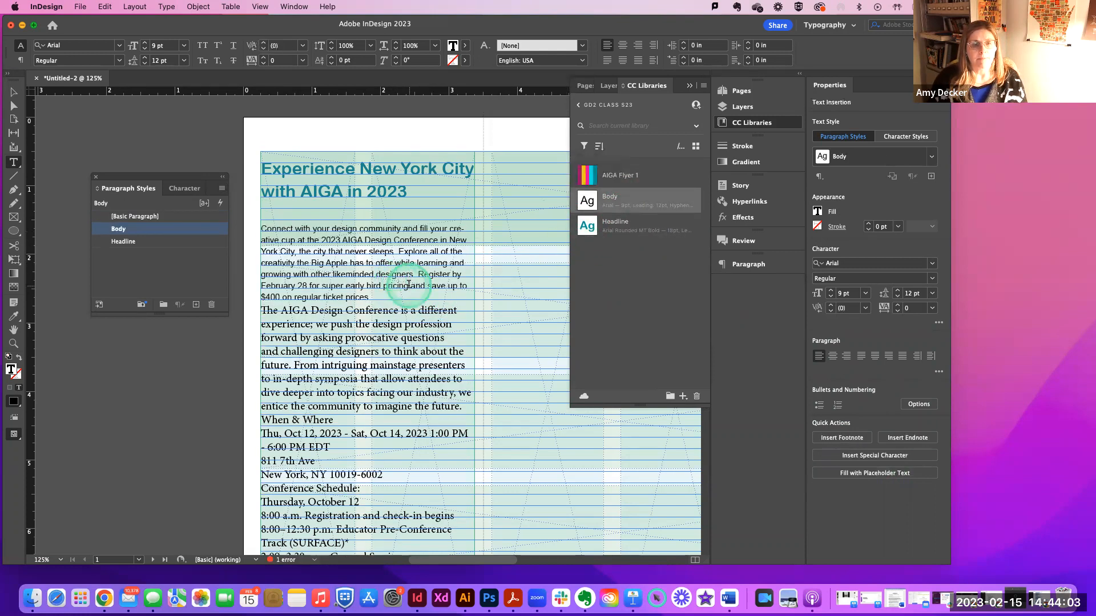
Apply the Body library style to the paragraph beginning "The AIGA Design Conference is a different experience".
{"action": "left_click", "coordinate": [263, 313]}
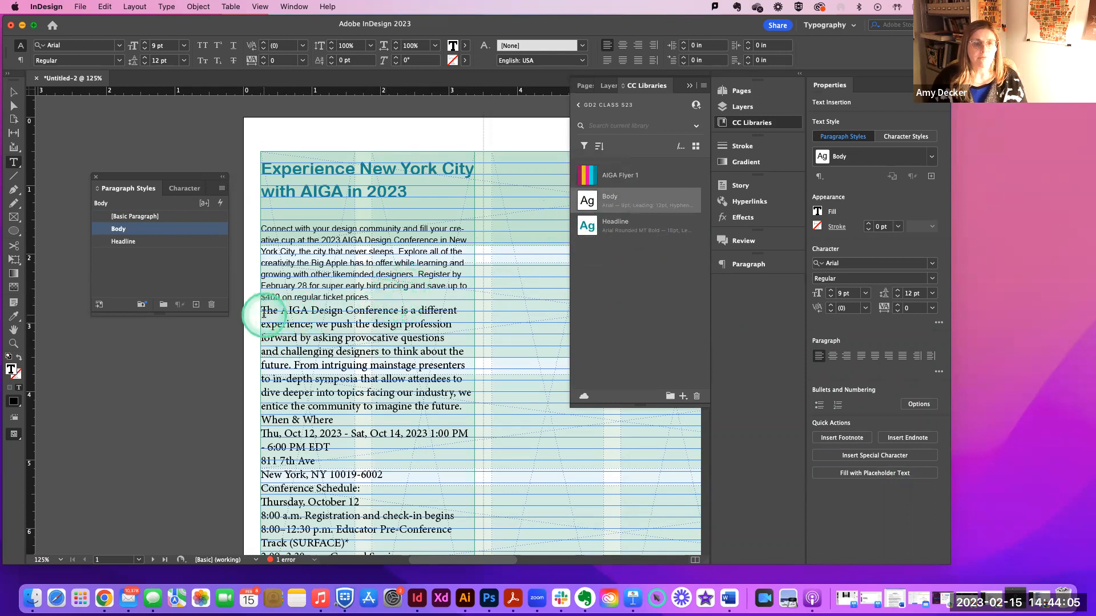
{"action": "left_click_drag", "start_coordinate": [263, 313], "coordinate": [461, 408]}
{"action": "left_click", "coordinate": [601, 198]}
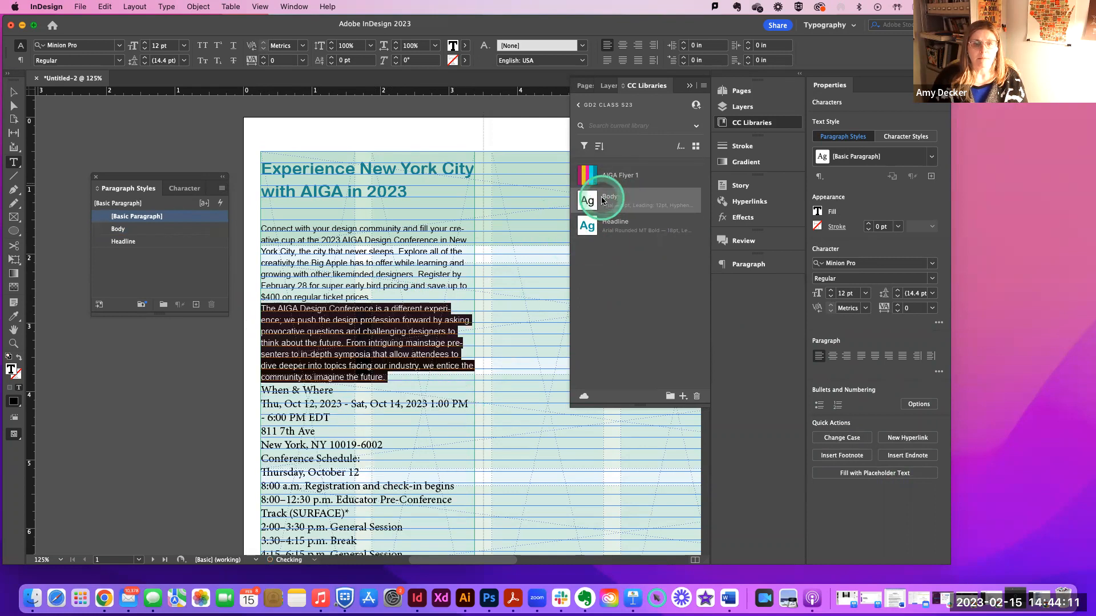
Insert a blank line between the two body paragraphs and two blank lines above "When & Where".
{"action": "left_click", "coordinate": [261, 309]}
{"action": "left_click", "coordinate": [280, 311]}
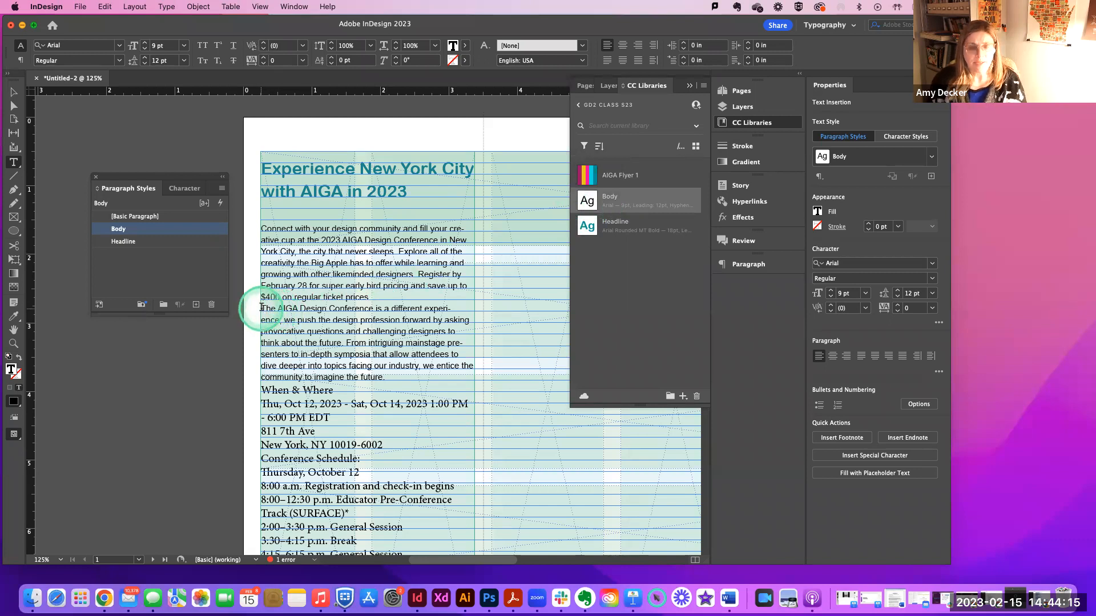
{"action": "key", "text": "Return"}
{"action": "left_click", "coordinate": [266, 402]}
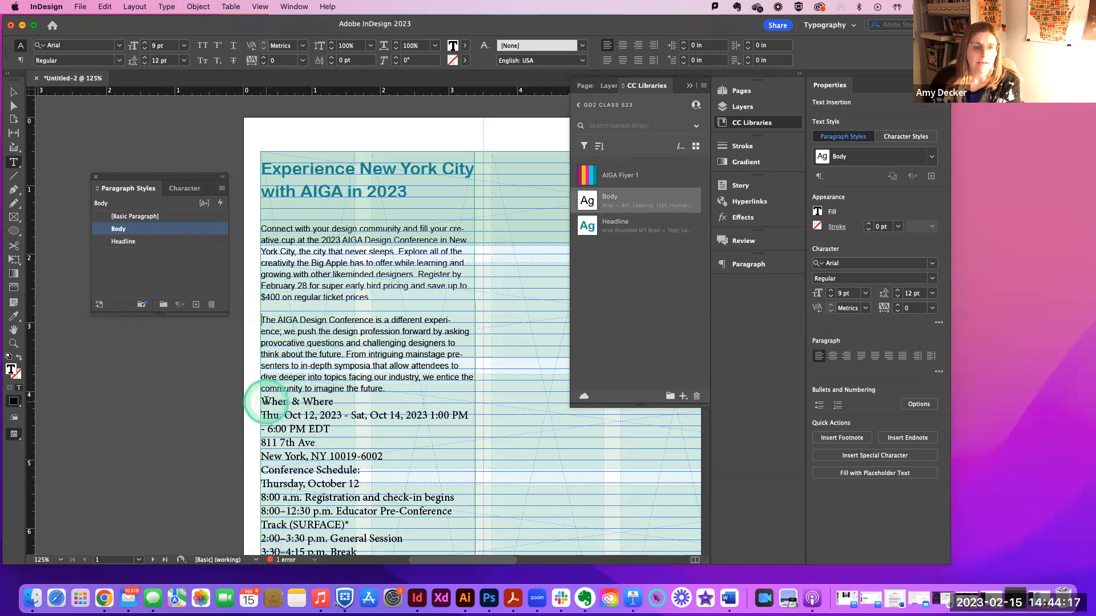
{"action": "key", "text": "Return"}
{"action": "key", "text": "Return"}
{"action": "left_click", "coordinate": [440, 389]}
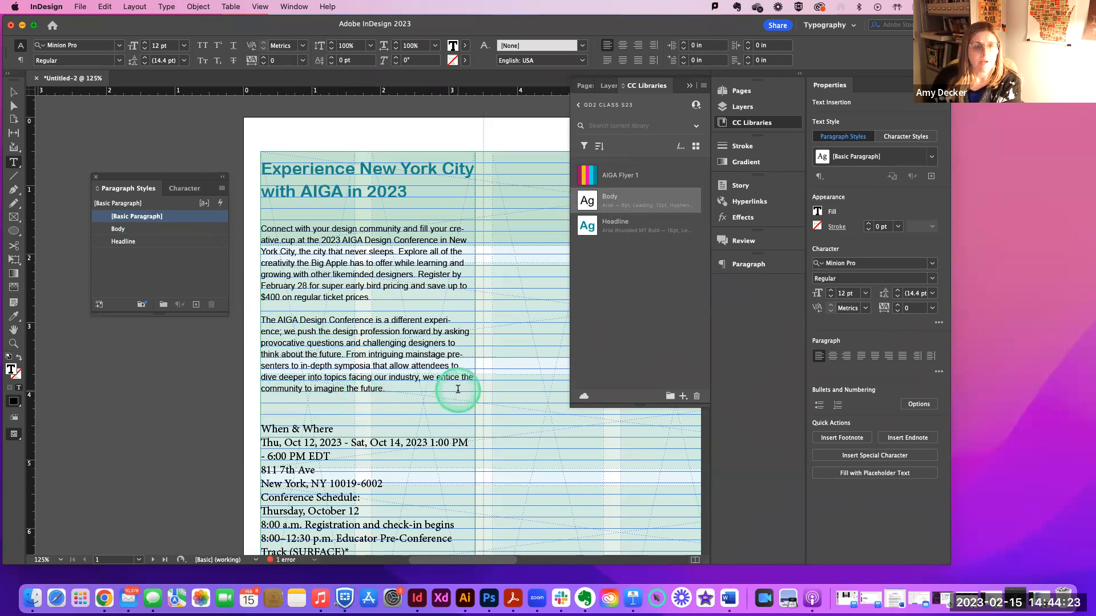
Shorten the text frame from its bottom edge to a height of about 7.33 in.
{"action": "scroll", "coordinate": [458, 389], "scroll_direction": "down", "scroll_amount": 10}
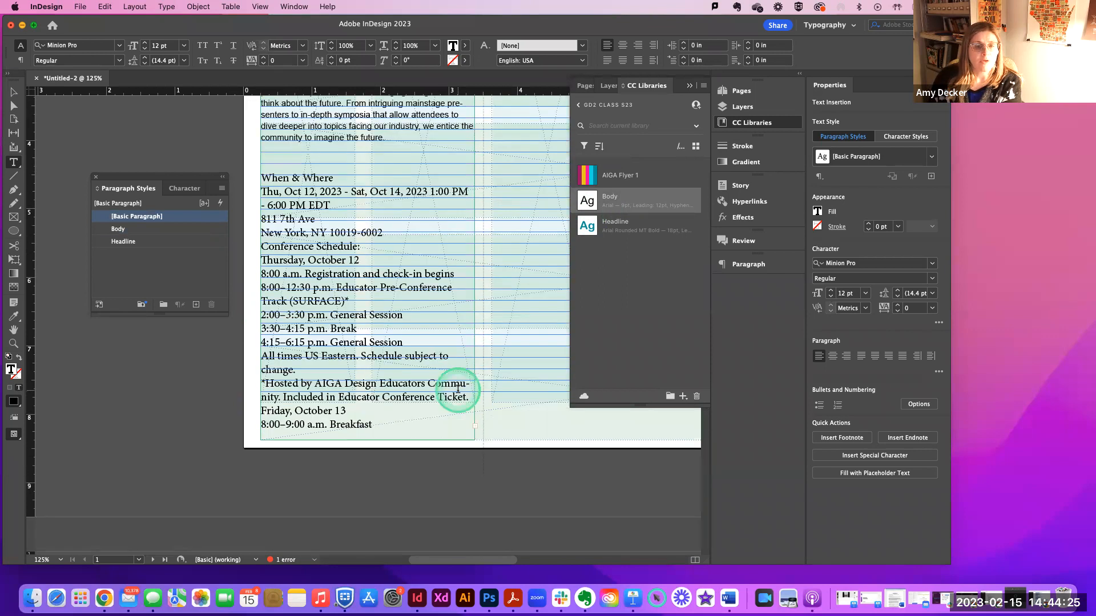
{"action": "scroll", "coordinate": [458, 389], "scroll_direction": "up", "scroll_amount": 6}
{"action": "left_click", "coordinate": [14, 92]}
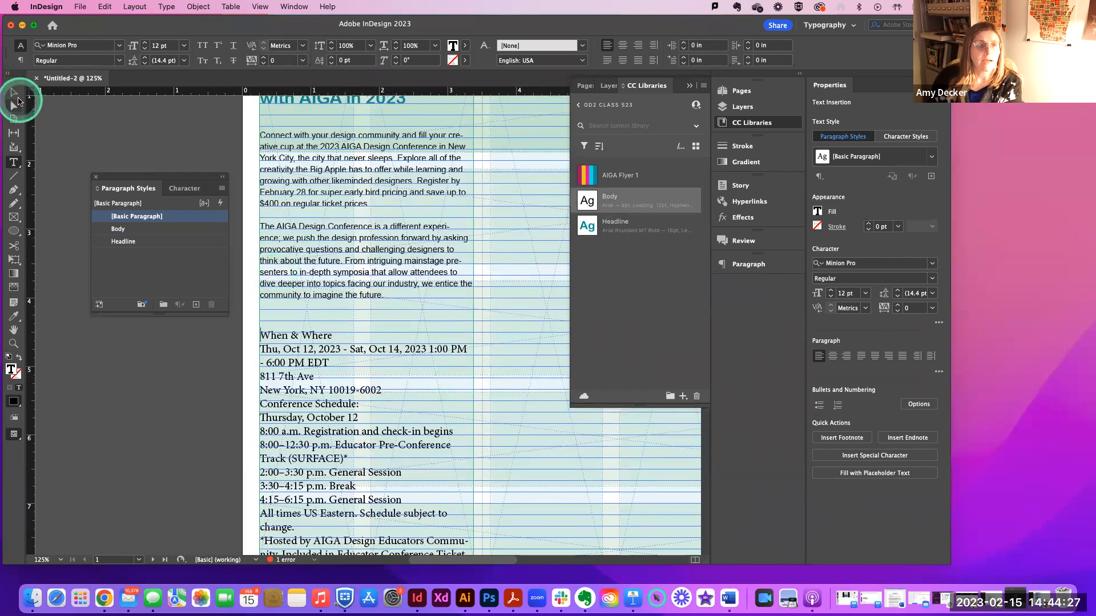
{"action": "scroll", "coordinate": [426, 448], "scroll_direction": "down", "scroll_amount": 9}
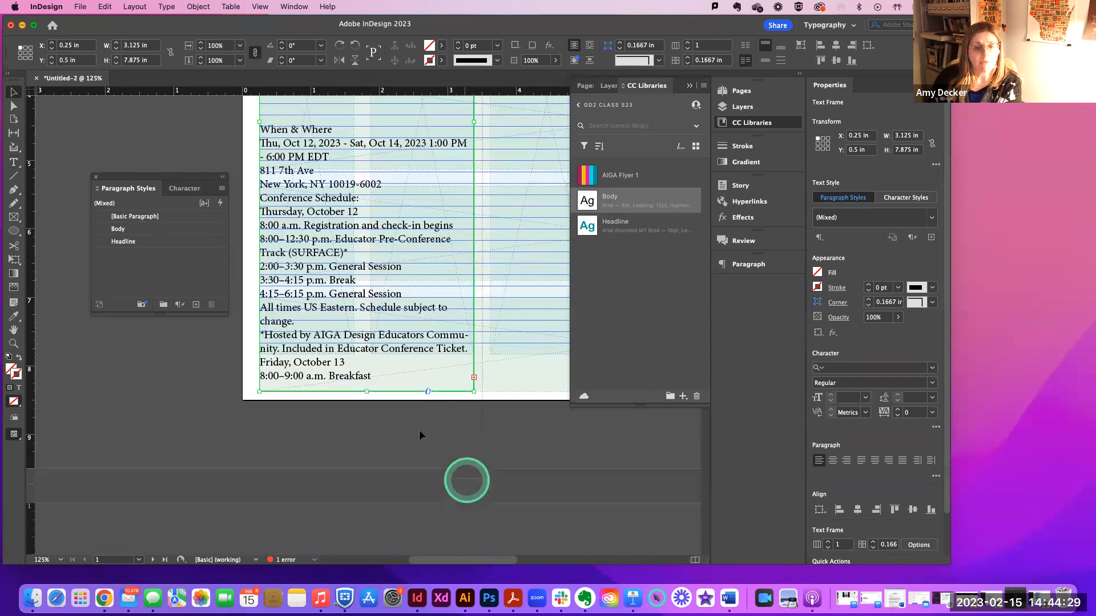
{"action": "left_click_drag", "start_coordinate": [366, 337], "coordinate": [366, 330]}
Select the "When & Where" line and change its font to Arial Black.
{"action": "scroll", "coordinate": [364, 251], "scroll_direction": "up", "scroll_amount": 5}
{"action": "scroll", "coordinate": [309, 249], "scroll_direction": "up", "scroll_amount": 1}
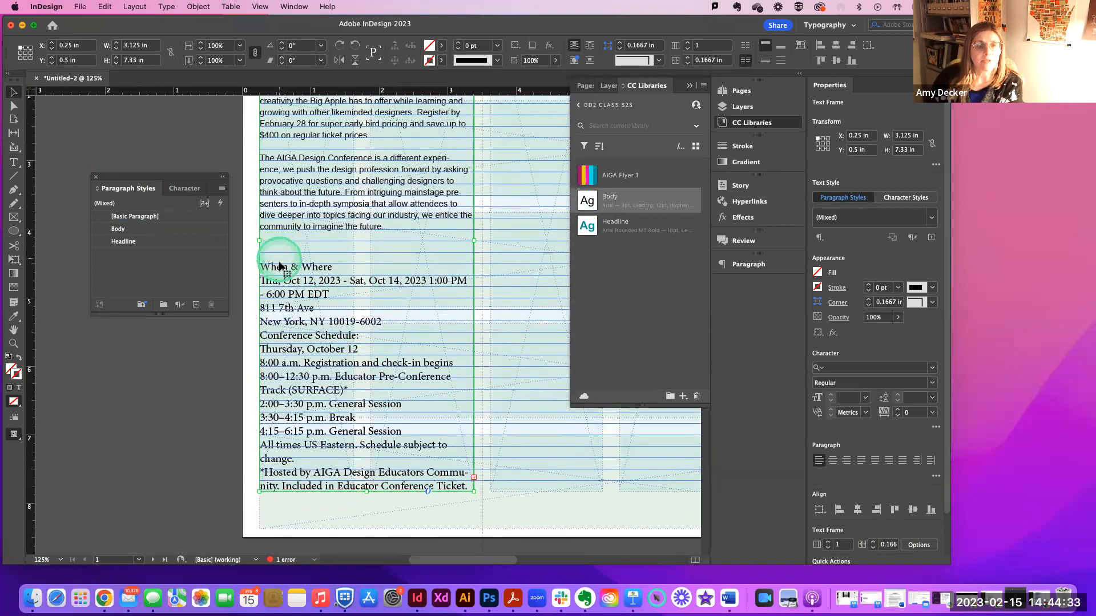
{"action": "double_click", "coordinate": [283, 267]}
{"action": "left_click_drag", "start_coordinate": [342, 266], "coordinate": [231, 267]}
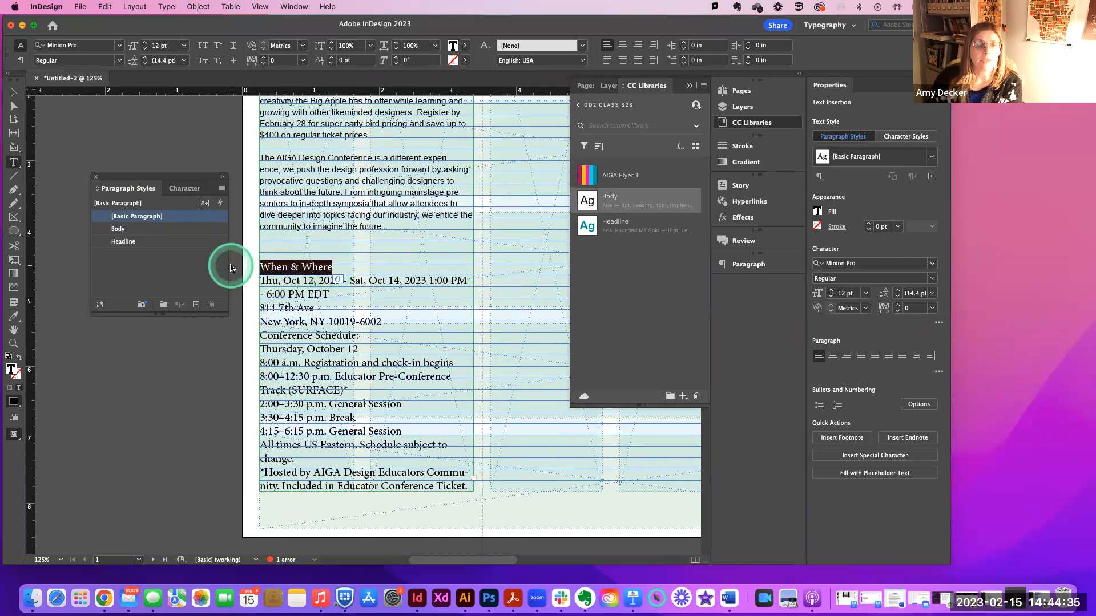
{"action": "left_click", "coordinate": [120, 50]}
{"action": "scroll", "coordinate": [133, 173], "scroll_direction": "up", "scroll_amount": 10}
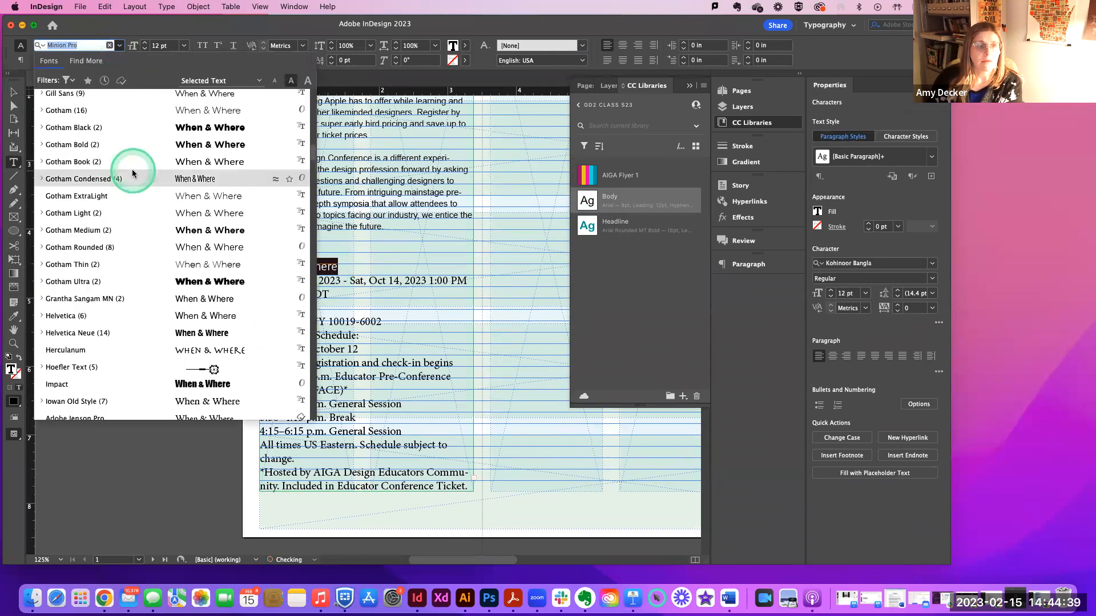
{"action": "scroll", "coordinate": [133, 174], "scroll_direction": "up", "scroll_amount": 10}
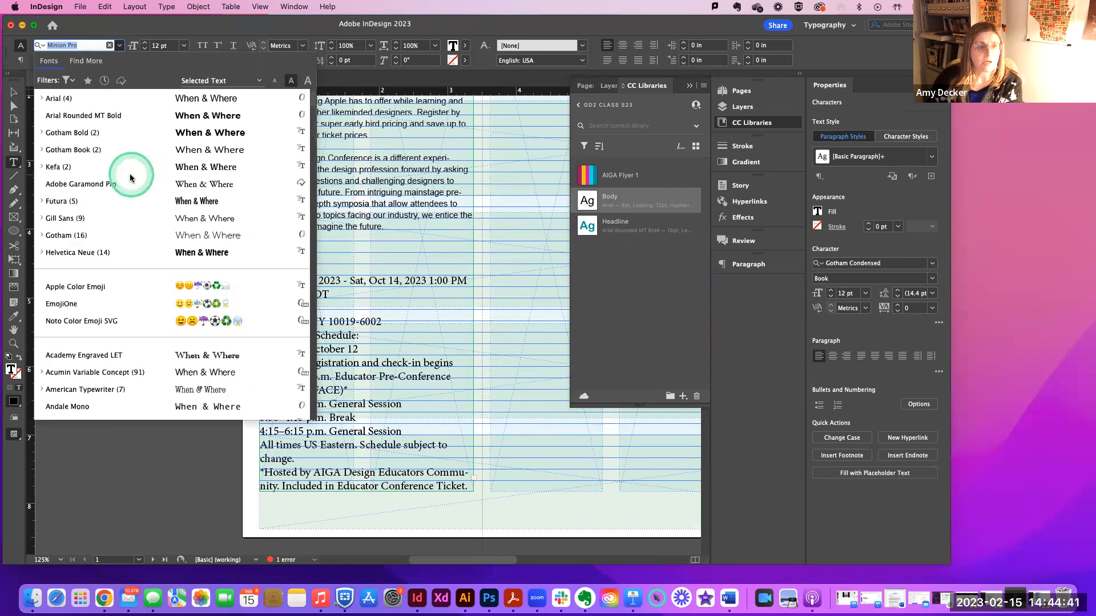
{"action": "scroll", "coordinate": [130, 177], "scroll_direction": "down", "scroll_amount": 4}
{"action": "scroll", "coordinate": [130, 178], "scroll_direction": "down", "scroll_amount": 1}
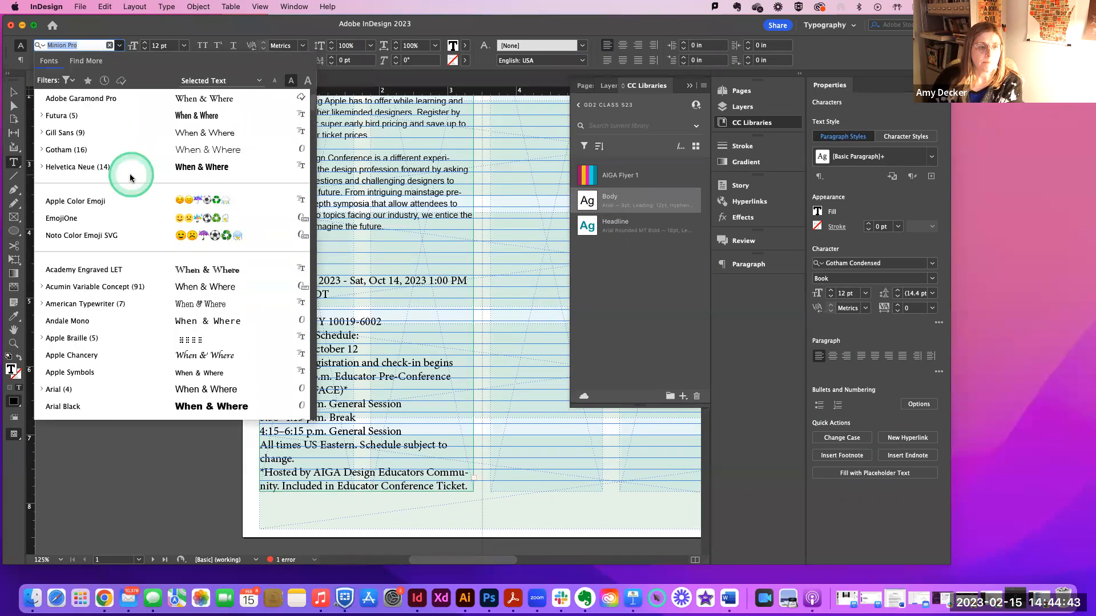
{"action": "scroll", "coordinate": [130, 178], "scroll_direction": "down", "scroll_amount": 2}
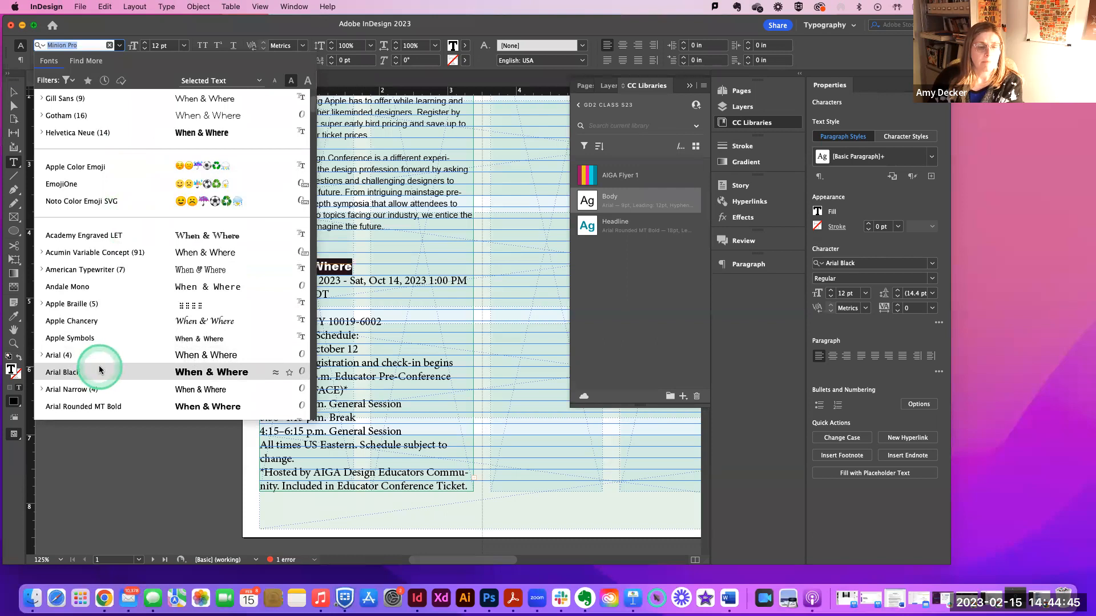
{"action": "left_click", "coordinate": [211, 377]}
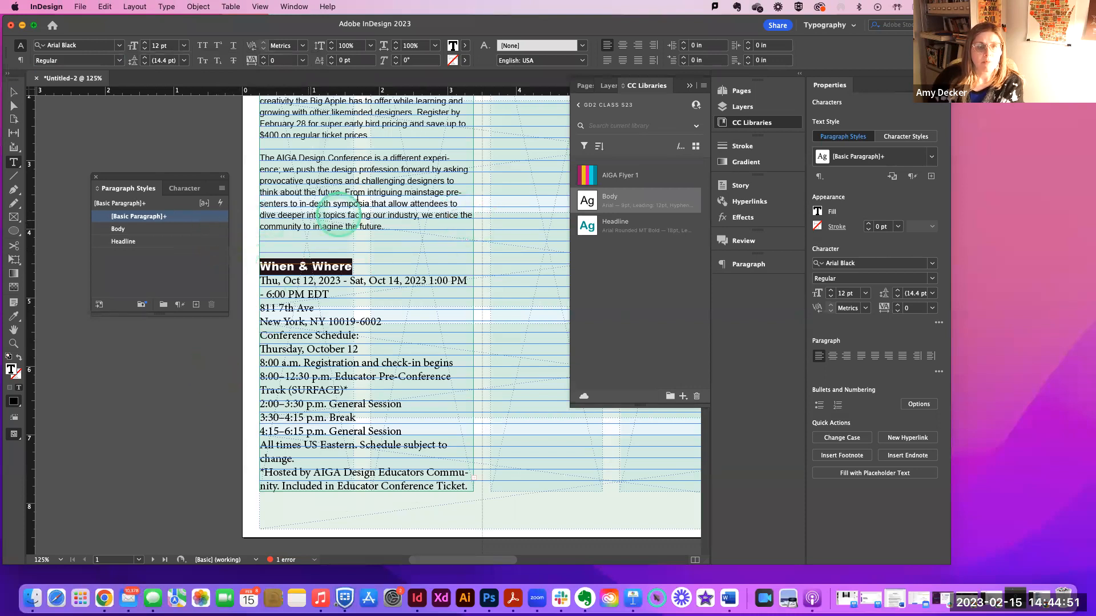
Set the "When & Where" line's font size to 9 pt and its leading to 12 pt.
{"action": "left_click", "coordinate": [144, 49]}
{"action": "left_click", "coordinate": [145, 50]}
{"action": "left_click", "coordinate": [144, 53]}
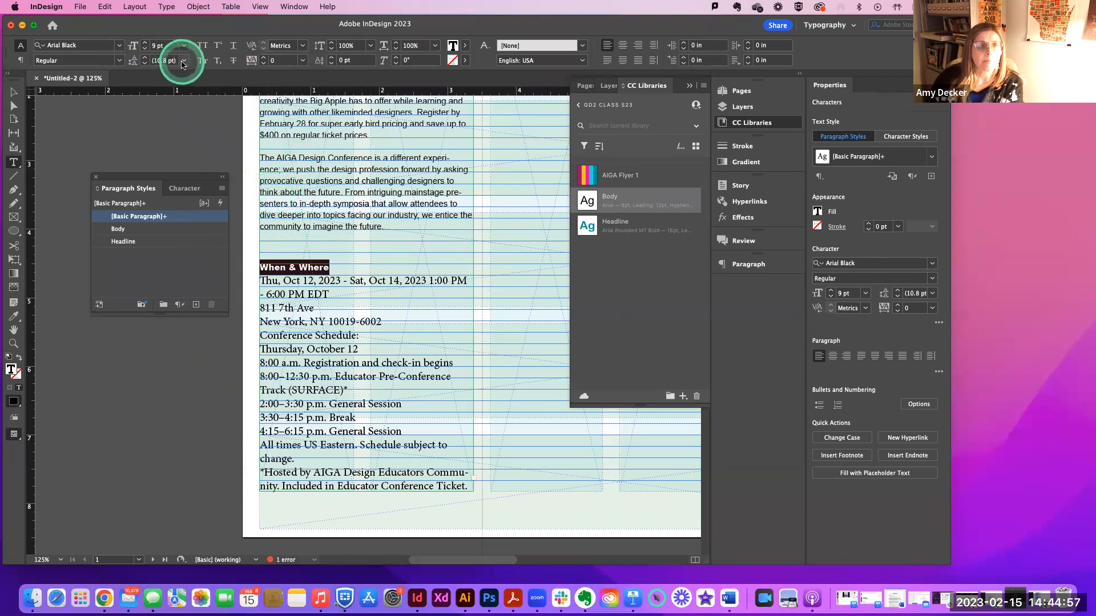
{"action": "left_click", "coordinate": [183, 61]}
{"action": "left_click", "coordinate": [171, 149]}
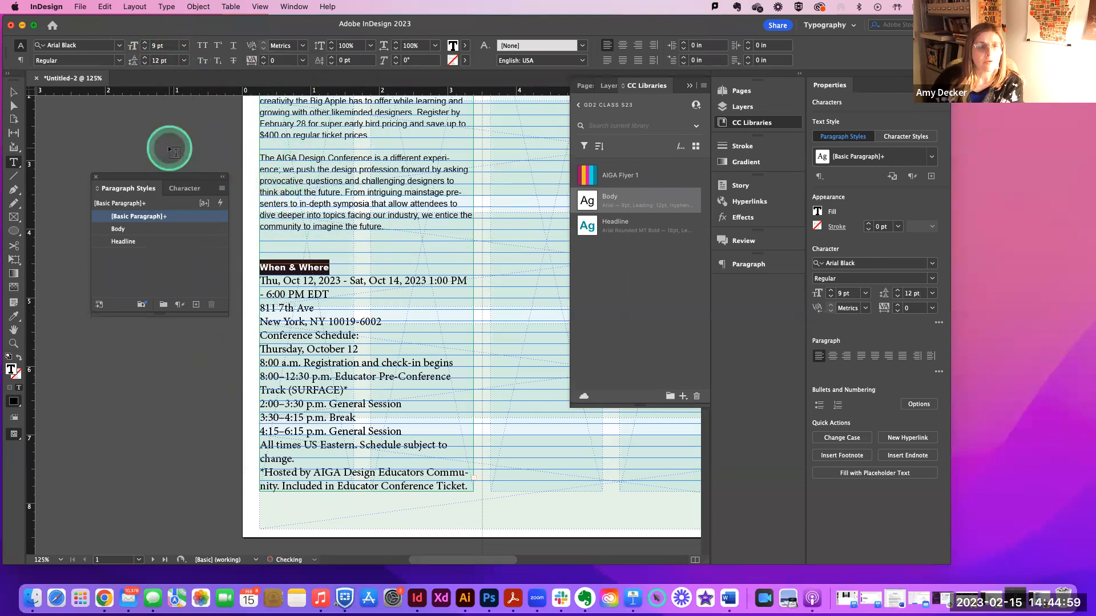
Color the "When & Where" text with the magenta swatch #990F69 from the AIGA Flyer 1 color theme.
{"action": "left_click", "coordinate": [222, 188]}
{"action": "left_click", "coordinate": [164, 274]}
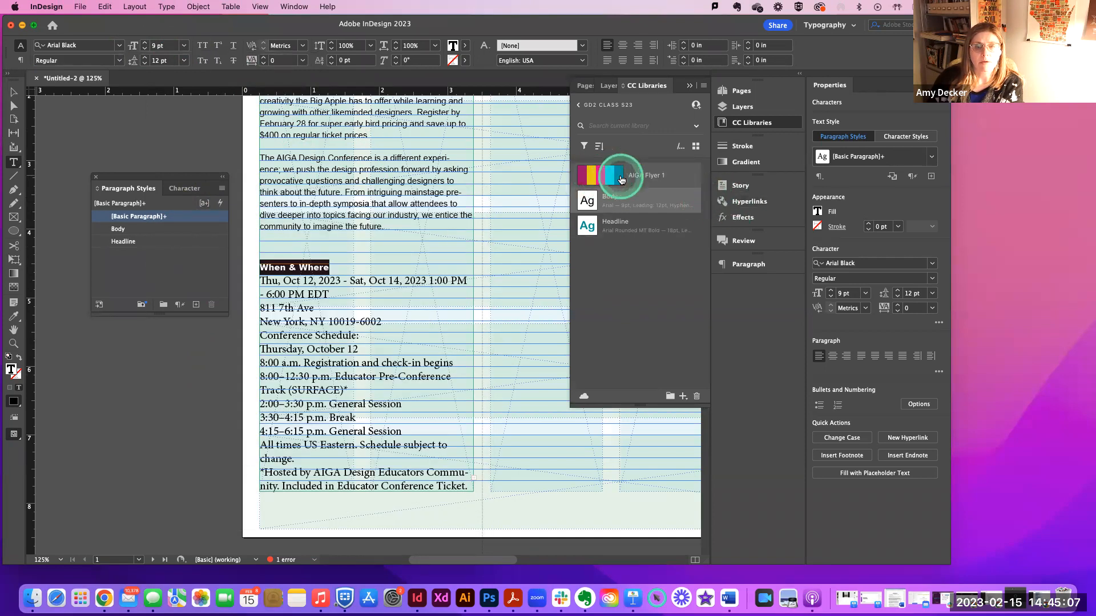
{"action": "left_click", "coordinate": [581, 179]}
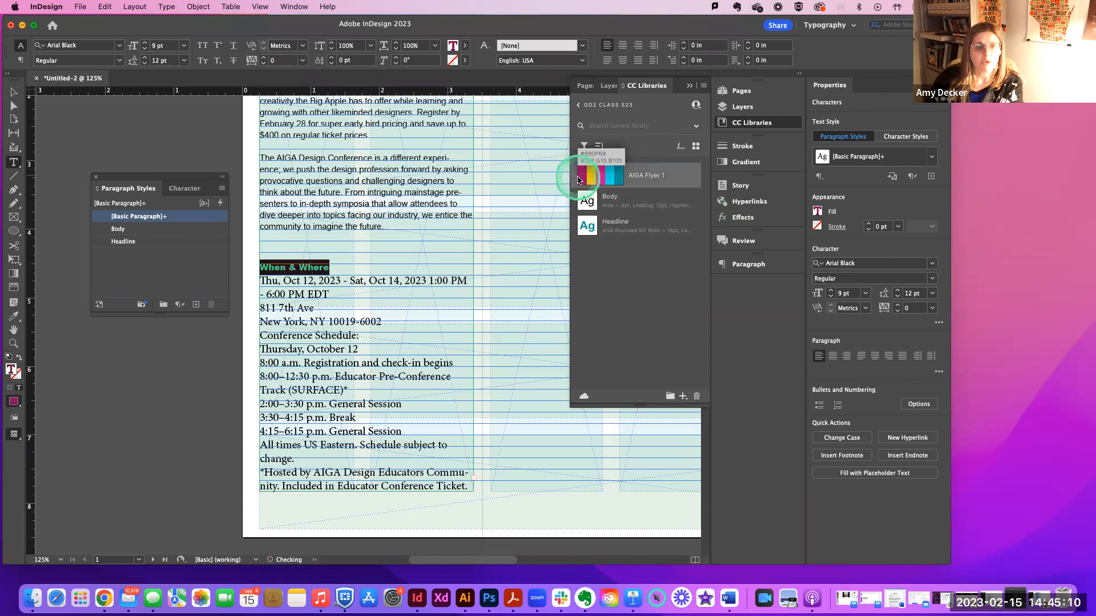
Create a paragraph style named Subhead with Align to Grid set to All Lines, and apply it to "When & Where".
{"action": "left_click", "coordinate": [222, 190]}
{"action": "left_click", "coordinate": [252, 197]}
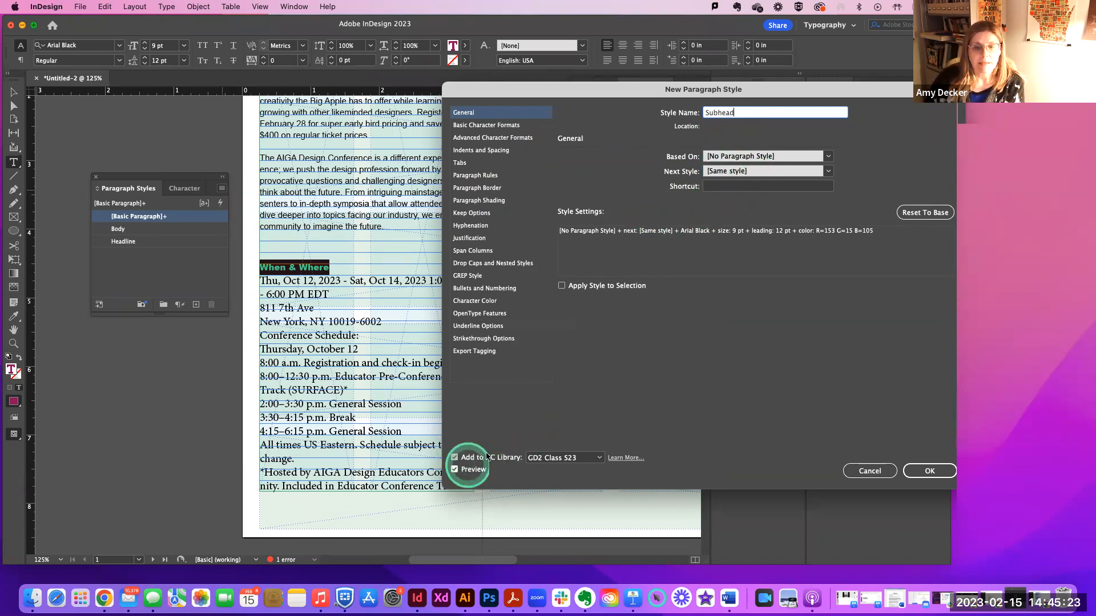
{"action": "left_click", "coordinate": [489, 151]}
{"action": "left_click", "coordinate": [632, 279]}
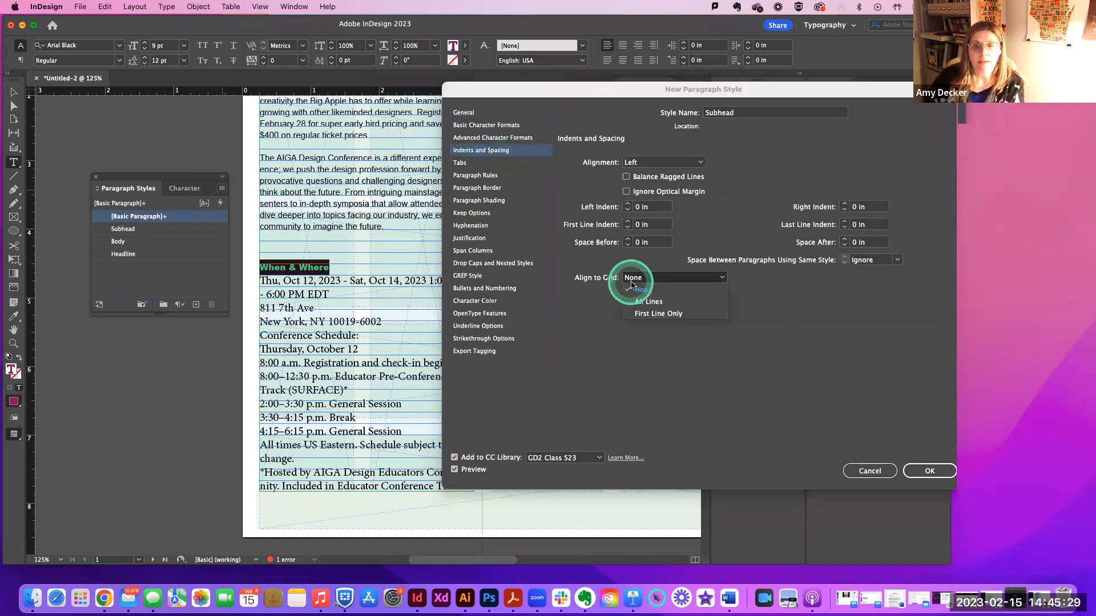
{"action": "left_click", "coordinate": [647, 302]}
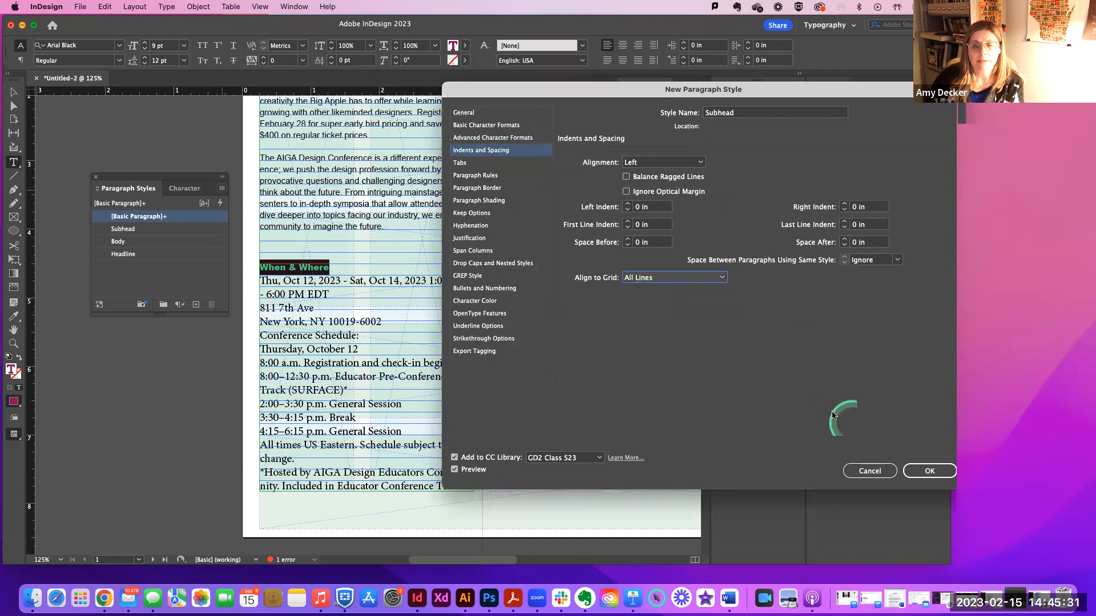
{"action": "left_click", "coordinate": [925, 473]}
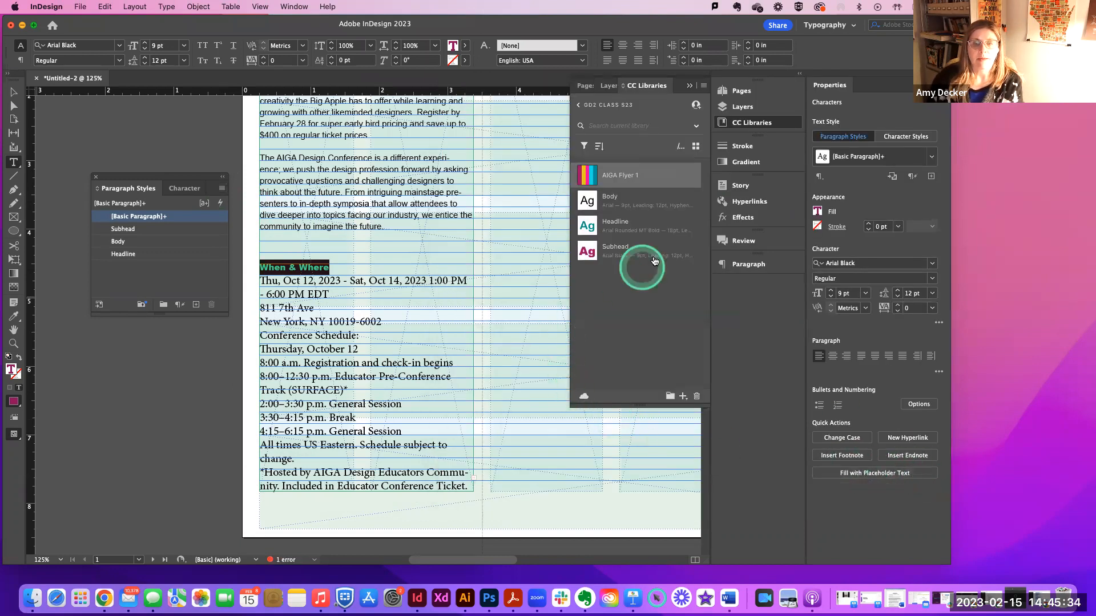
{"action": "left_click", "coordinate": [617, 254]}
{"action": "left_click", "coordinate": [14, 92]}
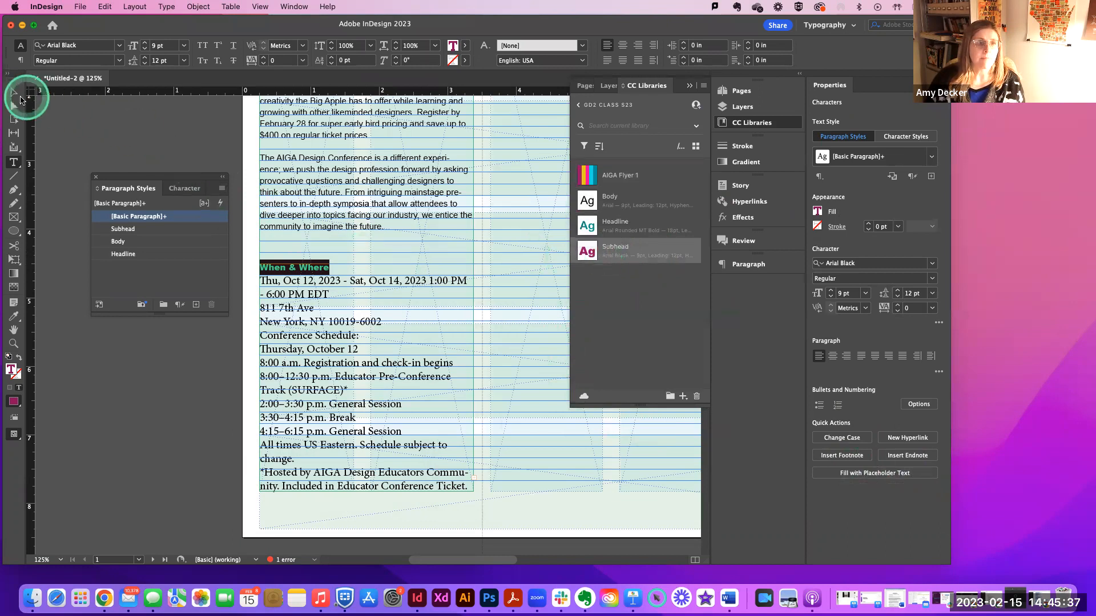
Apply the library's Subhead style to the "When & Where" line and insert a blank line below it.
{"action": "left_click", "coordinate": [291, 197]}
{"action": "triple_click", "coordinate": [318, 266]}
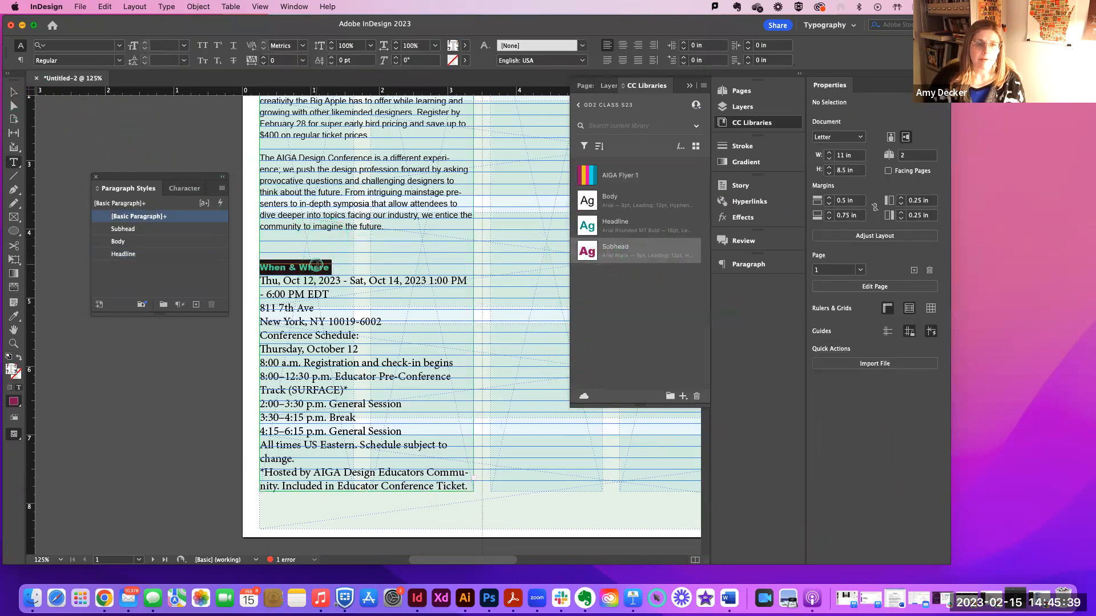
{"action": "left_click", "coordinate": [590, 254]}
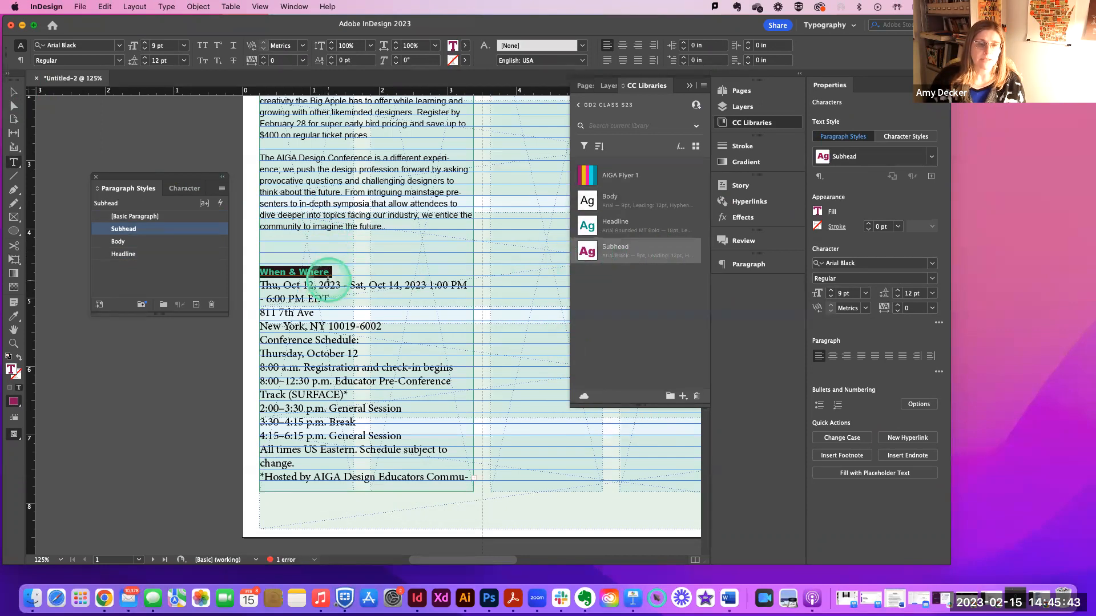
{"action": "left_click", "coordinate": [356, 272]}
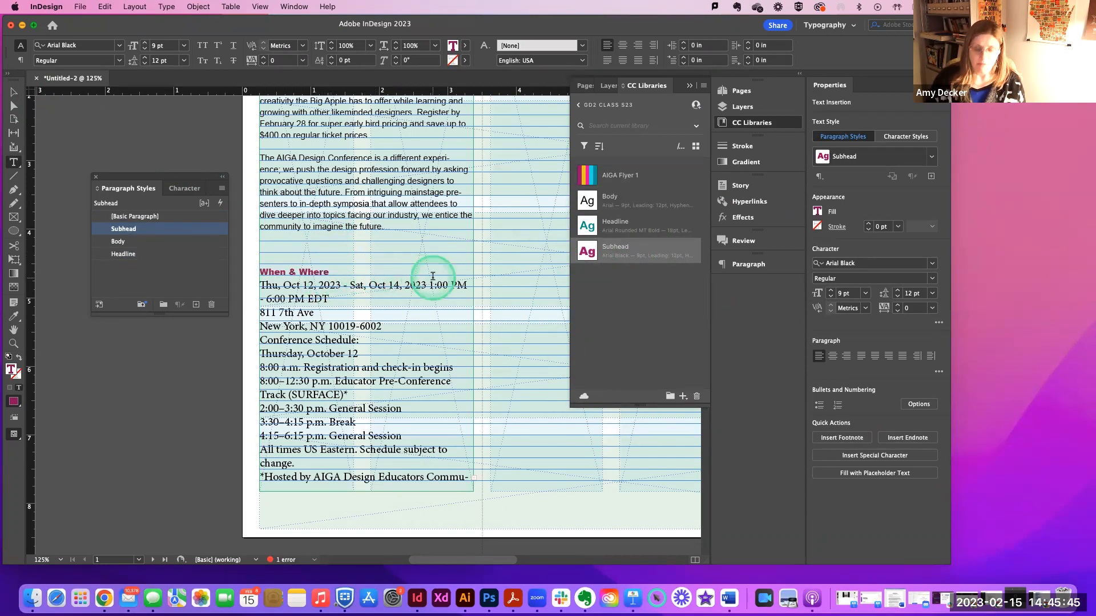
{"action": "key", "text": "Return"}
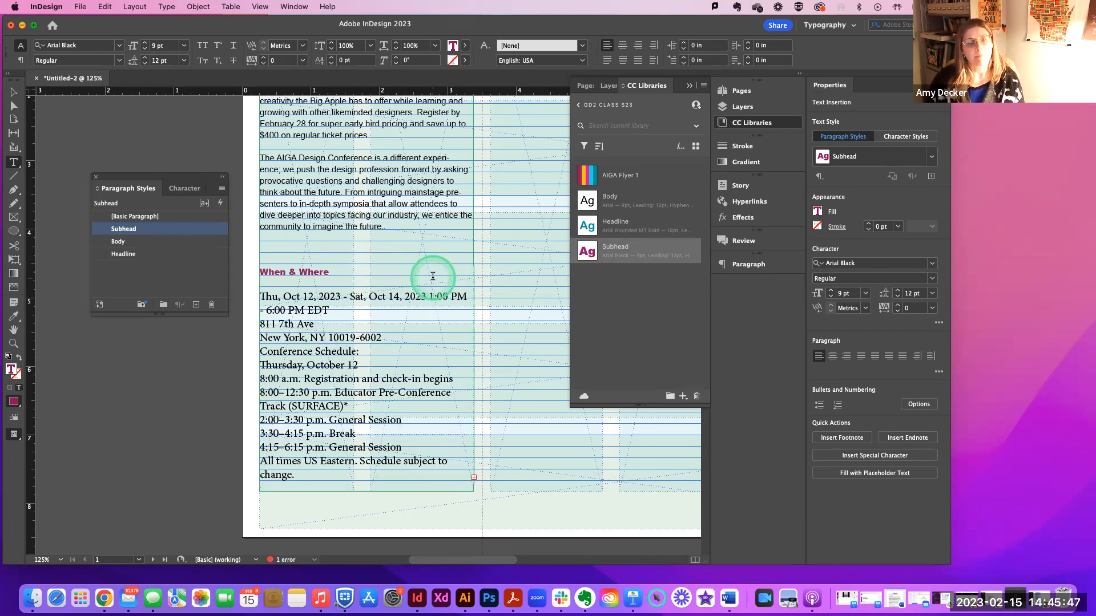
Shorten the first column's text frame from its lower edge to a height of about 7.19 in.
{"action": "scroll", "coordinate": [432, 276], "scroll_direction": "up", "scroll_amount": 6}
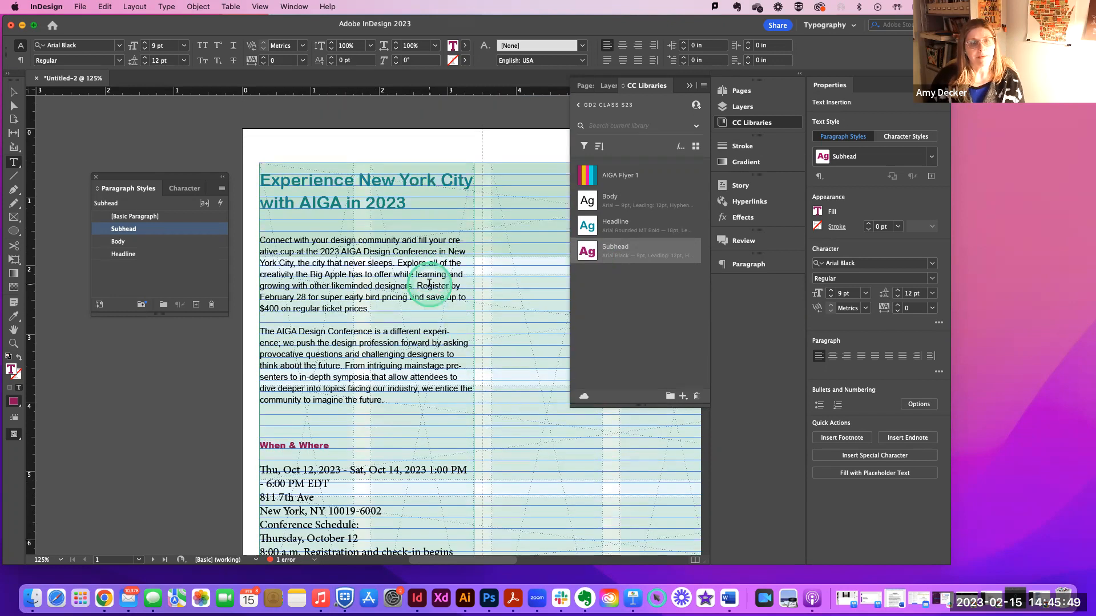
{"action": "scroll", "coordinate": [429, 283], "scroll_direction": "down", "scroll_amount": 5}
{"action": "scroll", "coordinate": [429, 283], "scroll_direction": "up", "scroll_amount": 3}
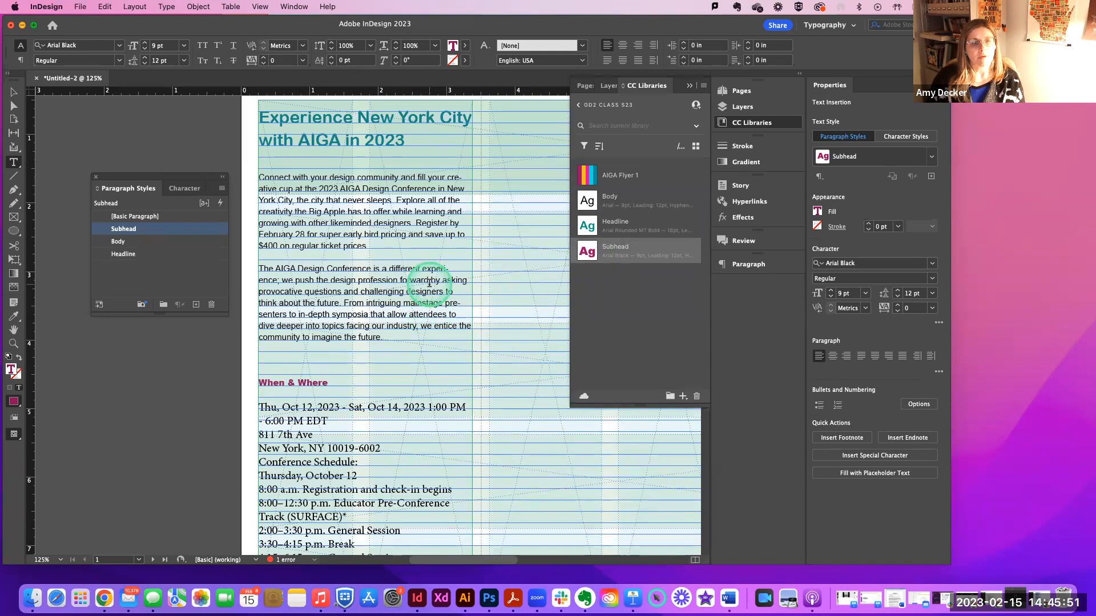
{"action": "scroll", "coordinate": [412, 292], "scroll_direction": "down", "scroll_amount": 5}
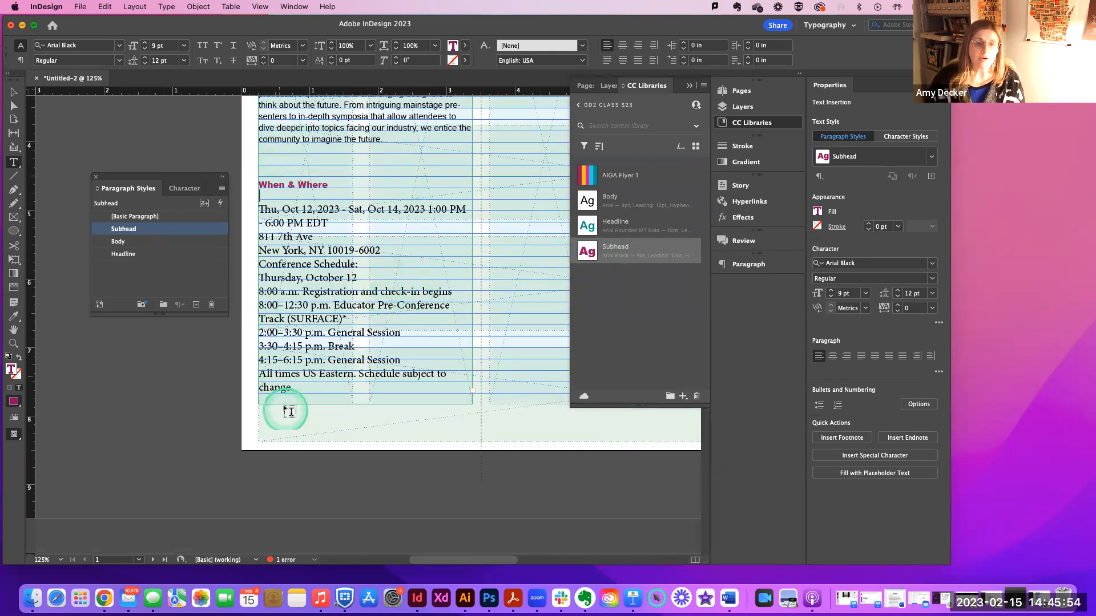
{"action": "left_click", "coordinate": [14, 92]}
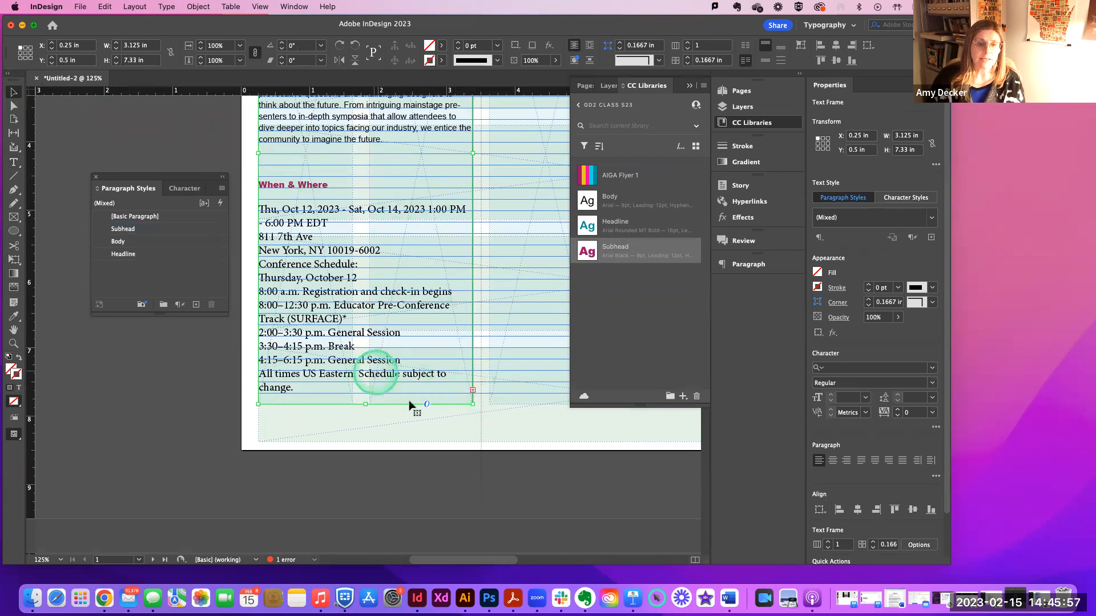
{"action": "mouse_move", "coordinate": [365, 404]}
{"action": "left_mouse_down"}
{"action": "mouse_move", "coordinate": [364, 383]}
{"action": "mouse_move", "coordinate": [366, 394]}
{"action": "left_mouse_up"}
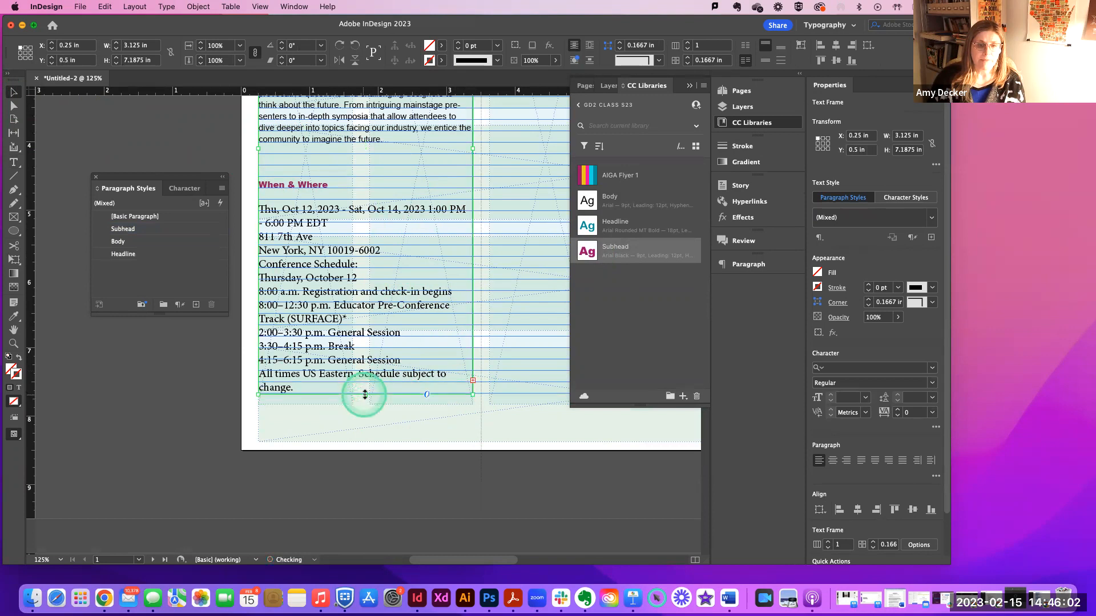
Pick up the overset text from the out port of the first column's text frame.
{"action": "left_click", "coordinate": [471, 379]}
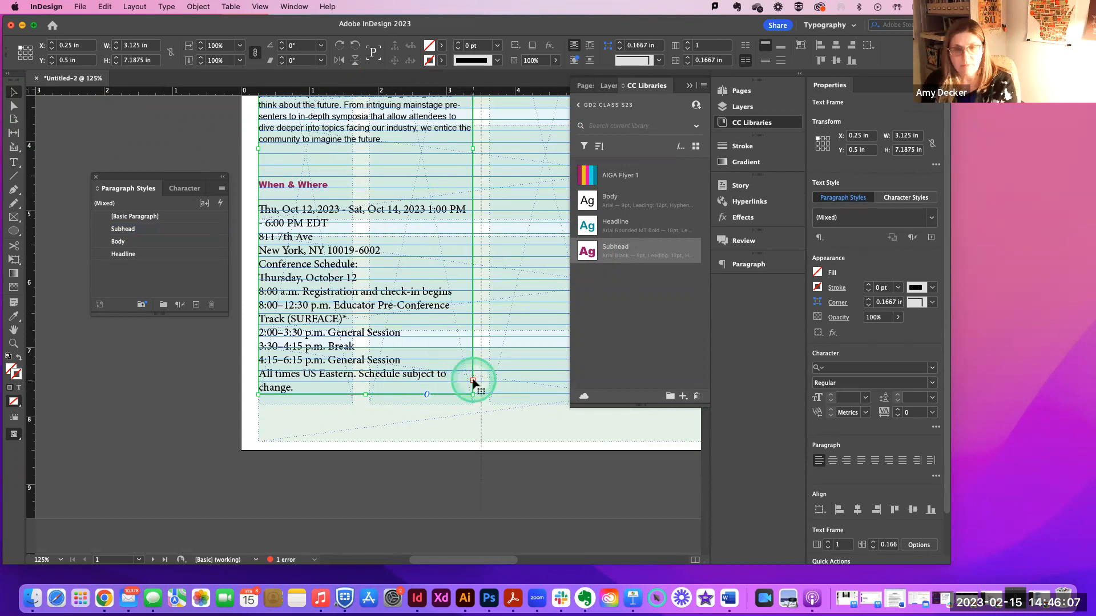
{"action": "key", "text": "super+equal"}
{"action": "key", "text": "super+equal"}
{"action": "scroll", "coordinate": [477, 393], "scroll_direction": "down", "scroll_amount": 20}
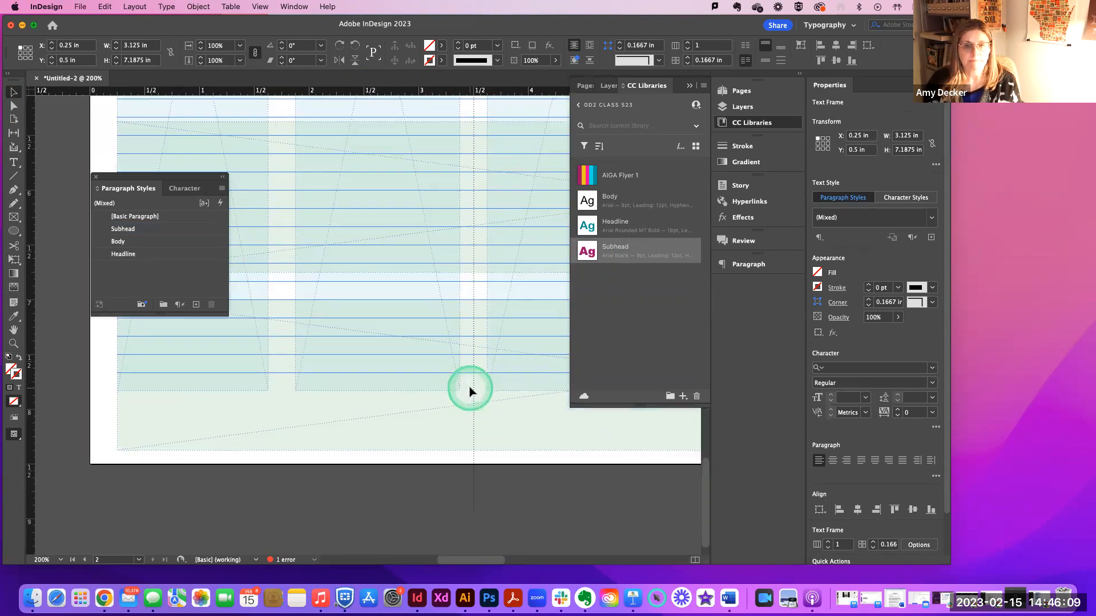
{"action": "scroll", "coordinate": [469, 390], "scroll_direction": "up", "scroll_amount": 10}
{"action": "scroll", "coordinate": [469, 390], "scroll_direction": "left", "scroll_amount": 8}
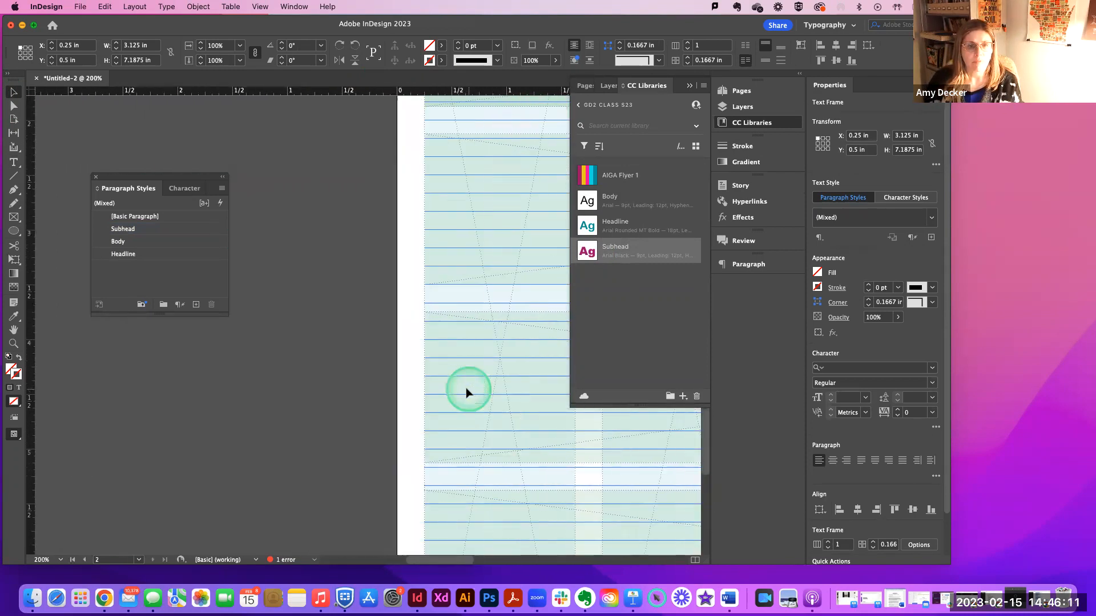
{"action": "scroll", "coordinate": [466, 392], "scroll_direction": "up", "scroll_amount": 15}
{"action": "scroll", "coordinate": [460, 390], "scroll_direction": "down", "scroll_amount": 5}
{"action": "scroll", "coordinate": [460, 390], "scroll_direction": "right", "scroll_amount": 3}
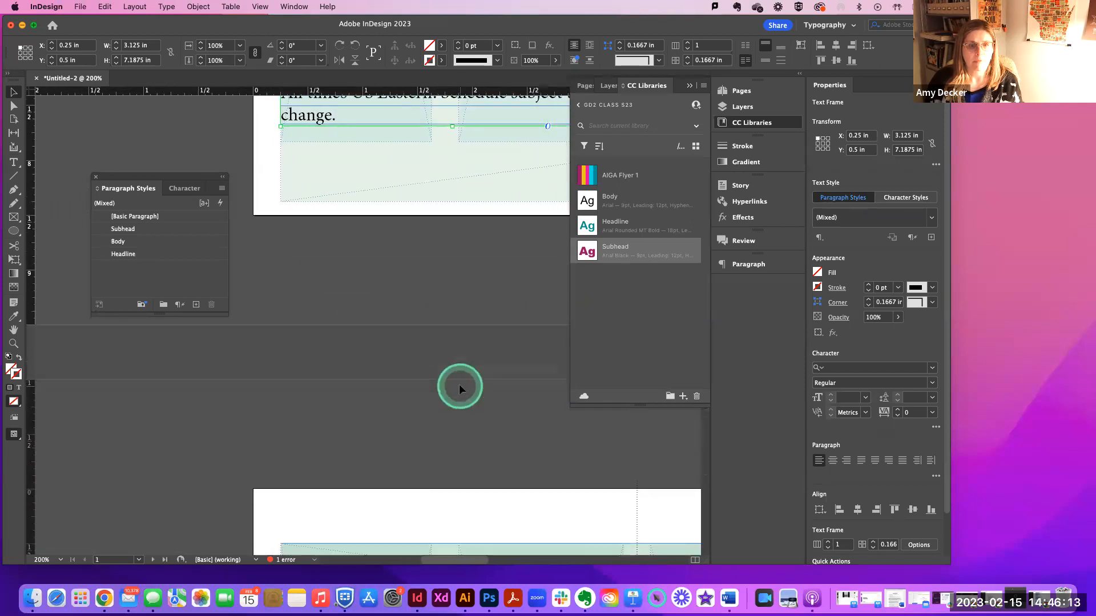
{"action": "scroll", "coordinate": [460, 389], "scroll_direction": "right", "scroll_amount": 8}
{"action": "scroll", "coordinate": [457, 387], "scroll_direction": "down", "scroll_amount": 2}
{"action": "scroll", "coordinate": [456, 386], "scroll_direction": "down", "scroll_amount": 2}
{"action": "scroll", "coordinate": [456, 386], "scroll_direction": "up", "scroll_amount": 8}
{"action": "scroll", "coordinate": [456, 386], "scroll_direction": "right", "scroll_amount": 1}
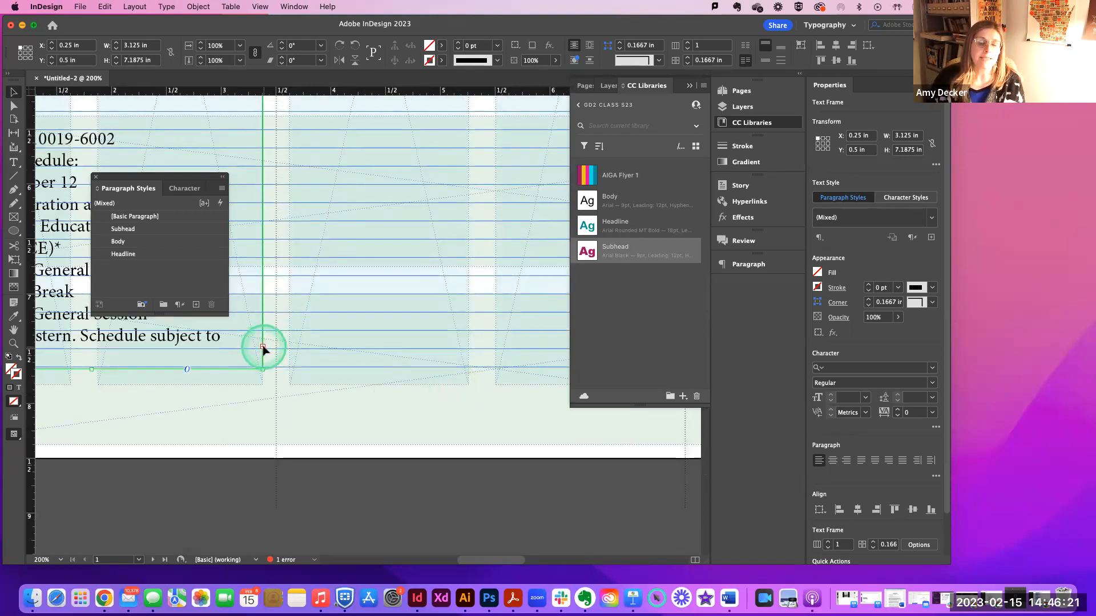
{"action": "scroll", "coordinate": [266, 348], "scroll_direction": "left", "scroll_amount": 1}
{"action": "left_click", "coordinate": [285, 347]}
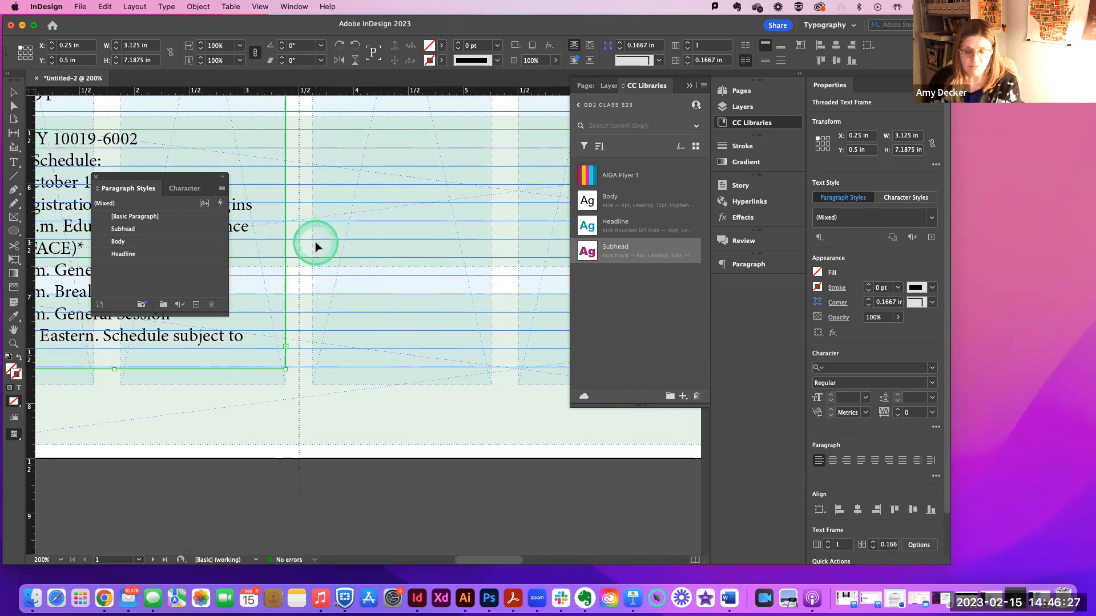
Flow the loaded text into a threaded frame about 3.48 x 4 in, starting at the upper margin of the middle column.
{"action": "key", "text": "super+minus"}
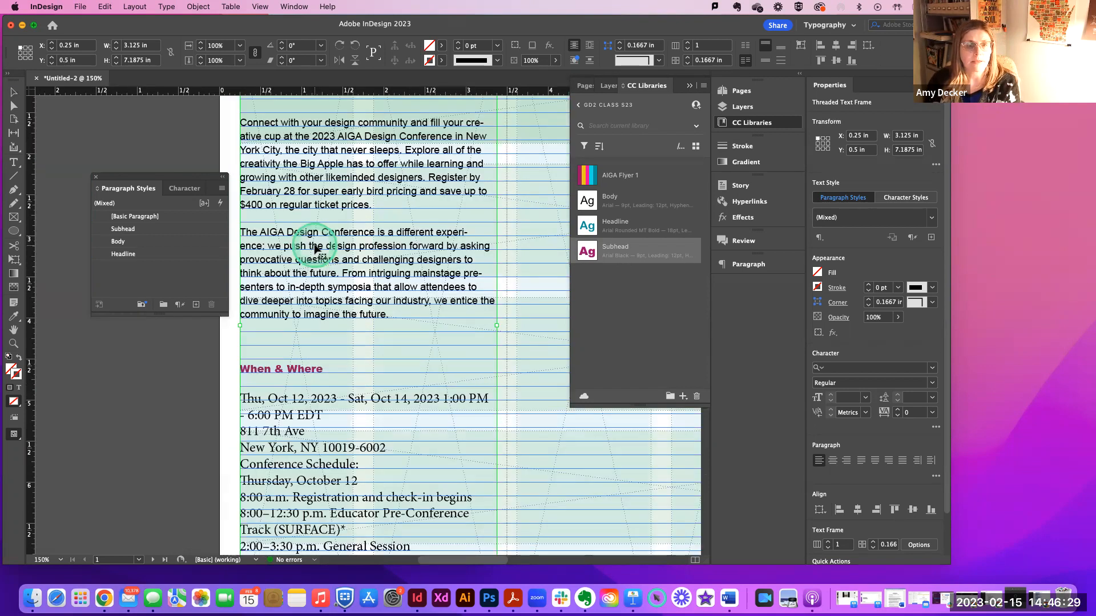
{"action": "key", "text": "super+minus"}
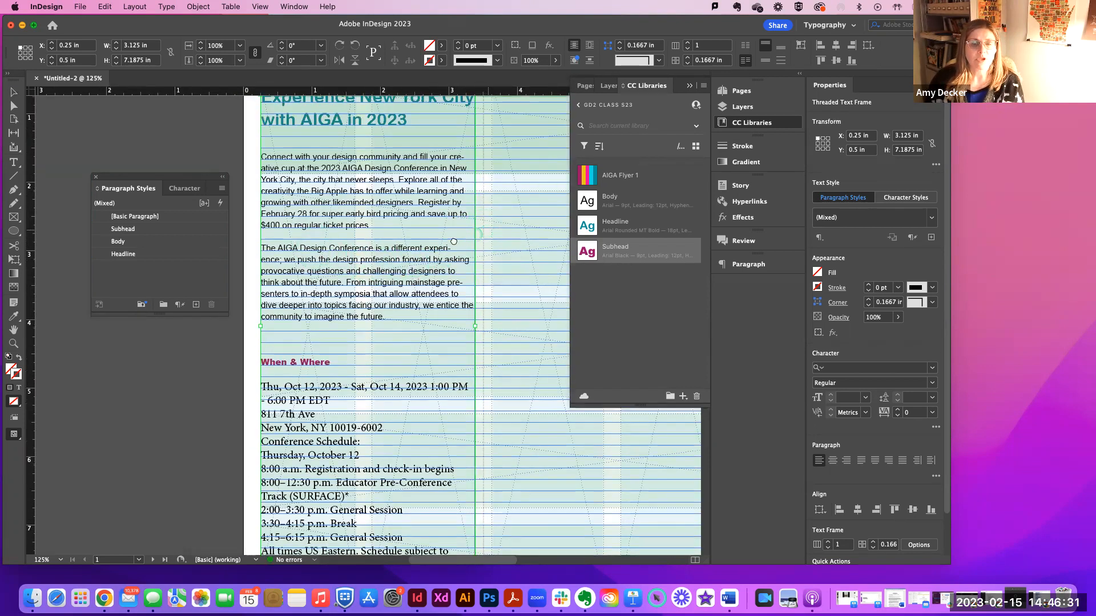
{"action": "scroll", "coordinate": [453, 242], "scroll_direction": "right", "scroll_amount": 5}
{"action": "scroll", "coordinate": [453, 242], "scroll_direction": "up", "scroll_amount": 3}
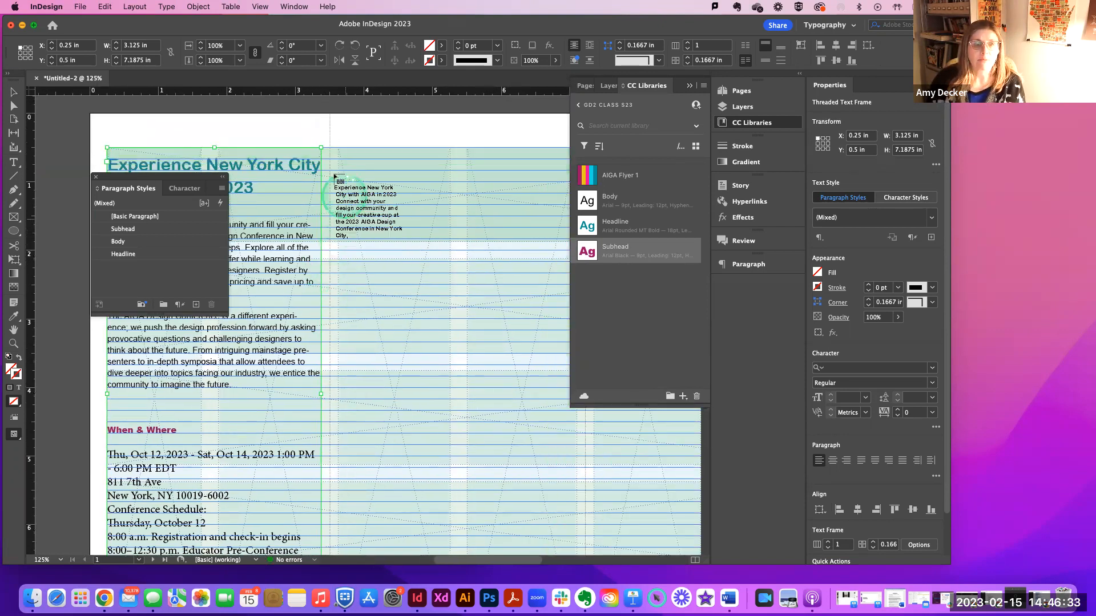
{"action": "key", "text": "space"}
{"action": "scroll", "coordinate": [388, 193], "scroll_direction": "right", "scroll_amount": 3}
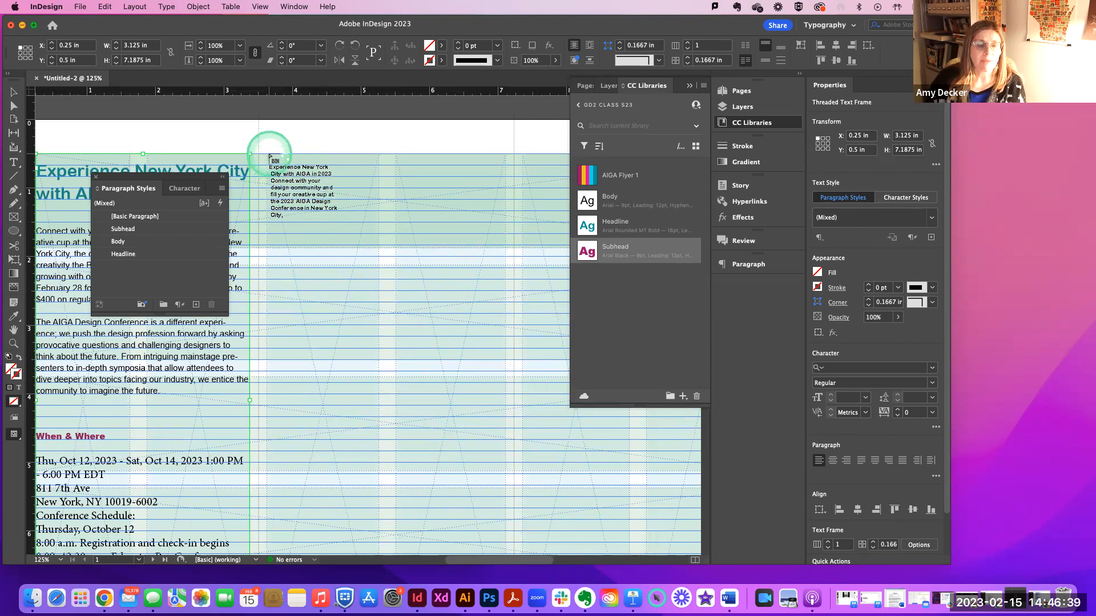
{"action": "left_click_drag", "start_coordinate": [269, 153], "coordinate": [506, 426]}
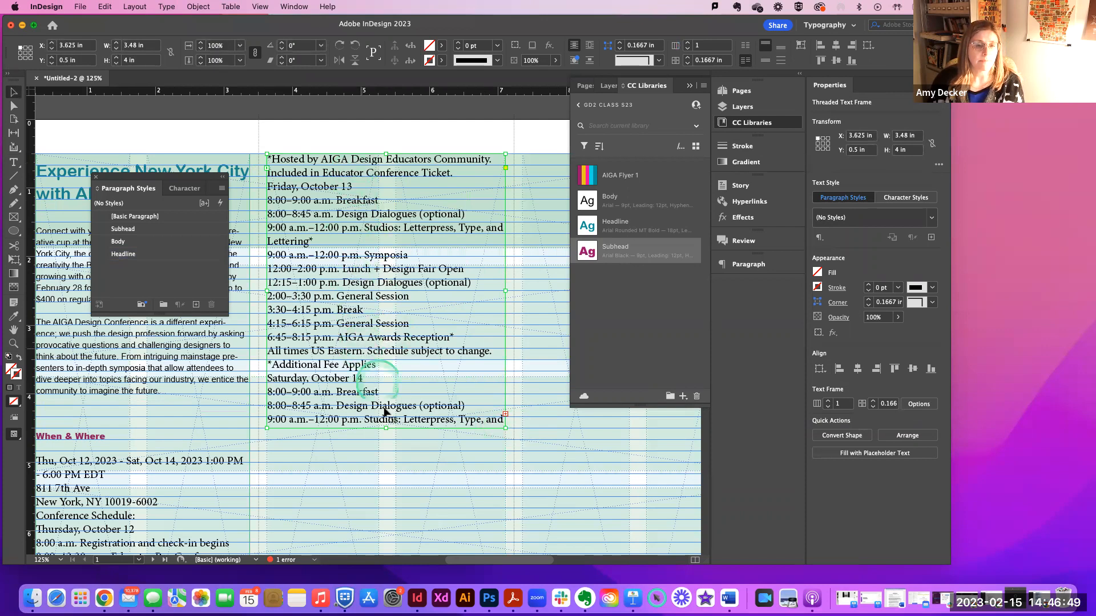
Move the middle column's threaded text frame down to a Y position of about 3.83 in.
{"action": "left_click", "coordinate": [505, 415]}
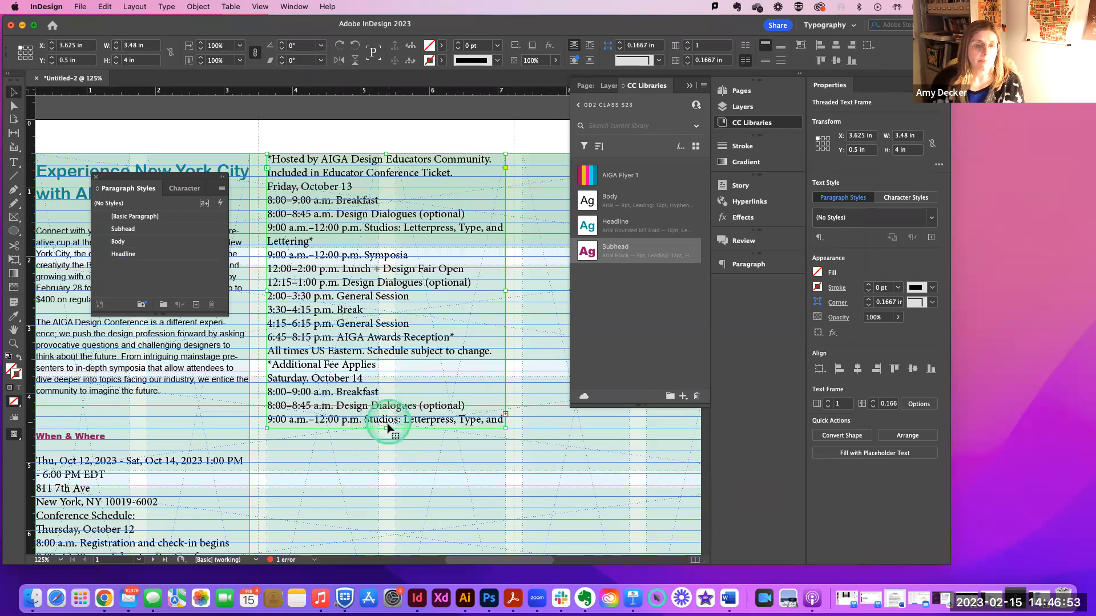
{"action": "scroll", "coordinate": [375, 354], "scroll_direction": "down", "scroll_amount": 5}
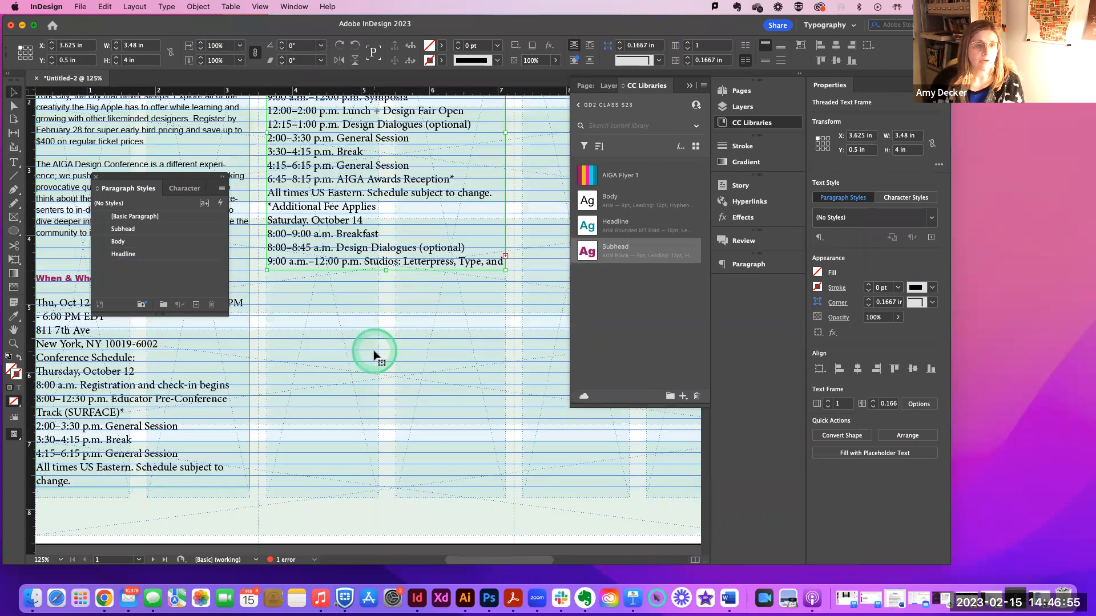
{"action": "key", "text": "super+minus"}
{"action": "key", "text": "super+minus"}
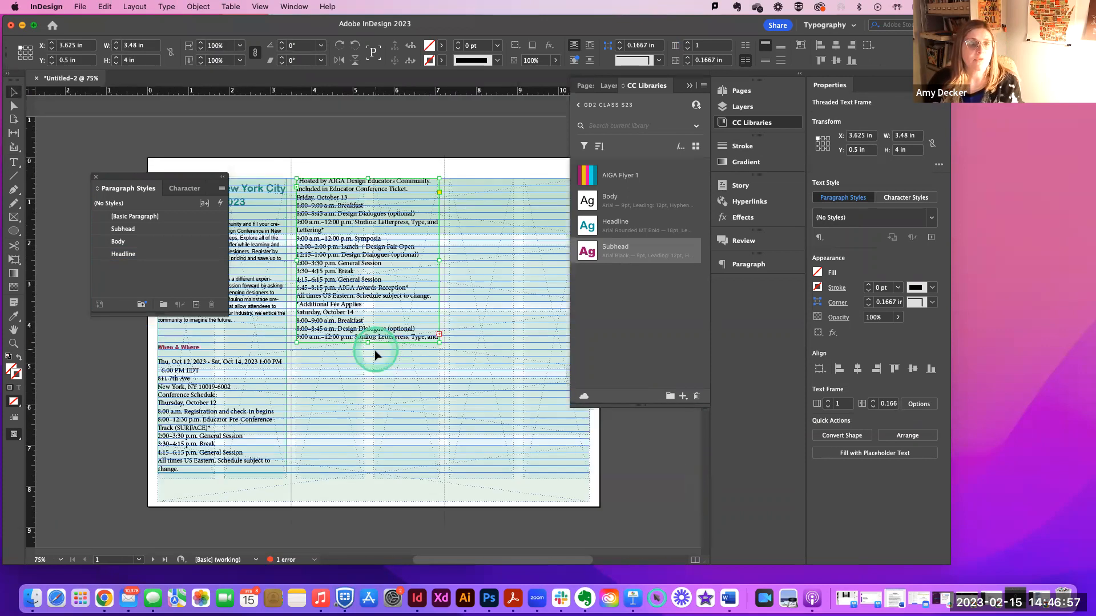
{"action": "left_click_drag", "start_coordinate": [359, 351], "coordinate": [419, 342]}
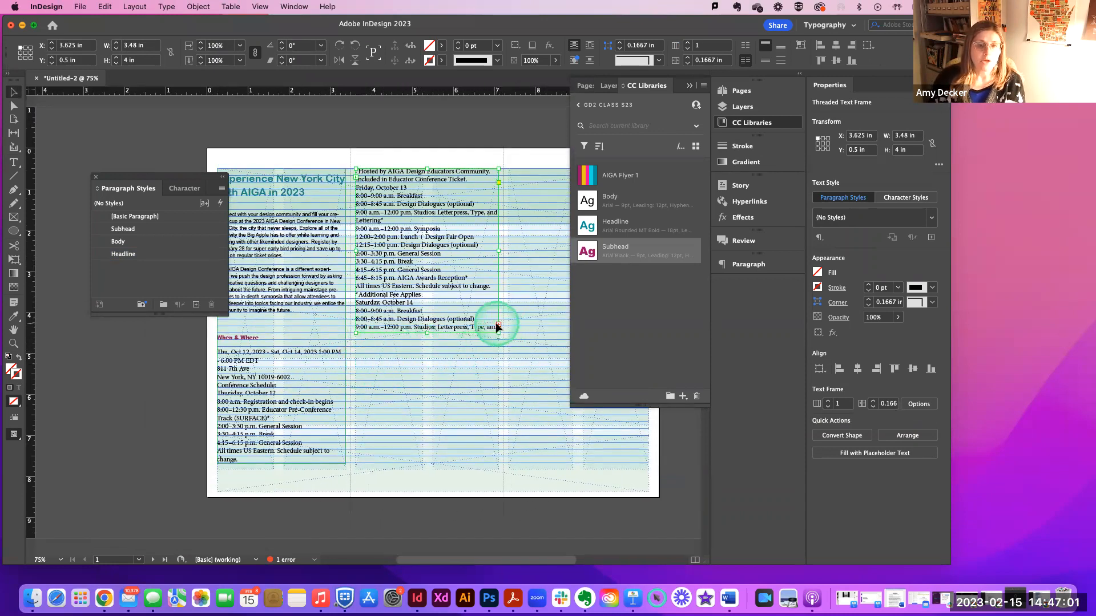
{"action": "left_click_drag", "start_coordinate": [387, 250], "coordinate": [388, 386]}
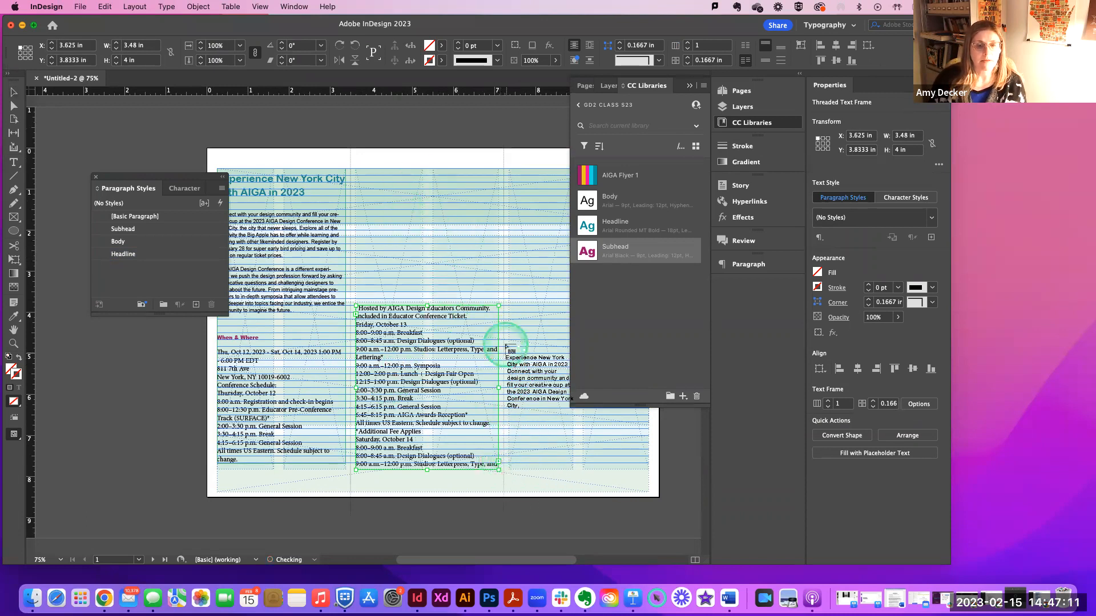
Flow the remaining overset text into a threaded frame about 3.395 x 4.3 in, in the lower part of the third column.
{"action": "left_click_drag", "start_coordinate": [502, 355], "coordinate": [385, 354]}
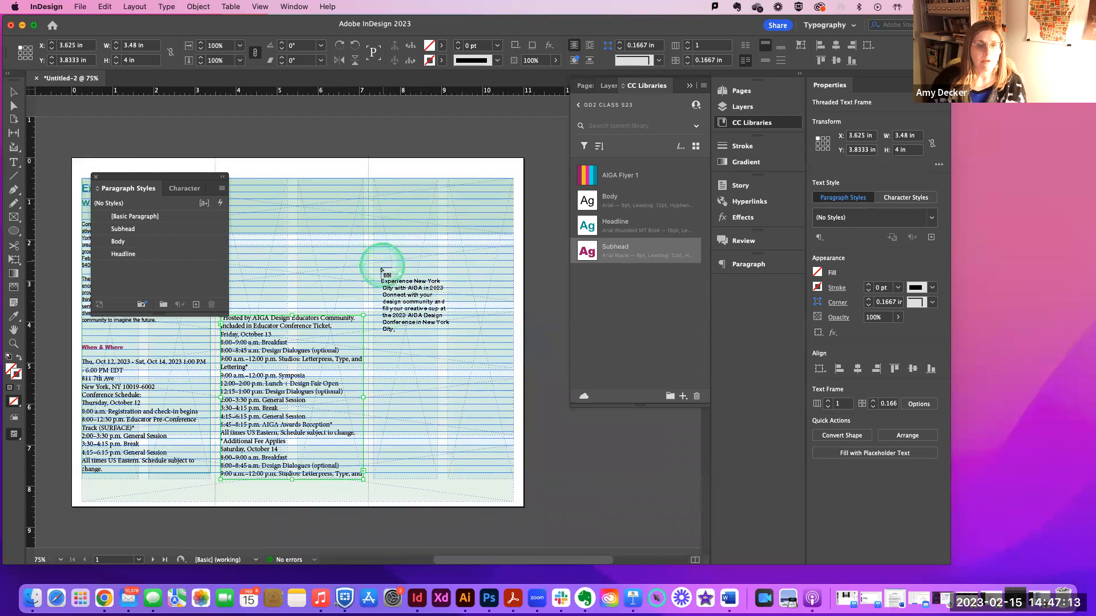
{"action": "left_click_drag", "start_coordinate": [373, 313], "coordinate": [513, 488]}
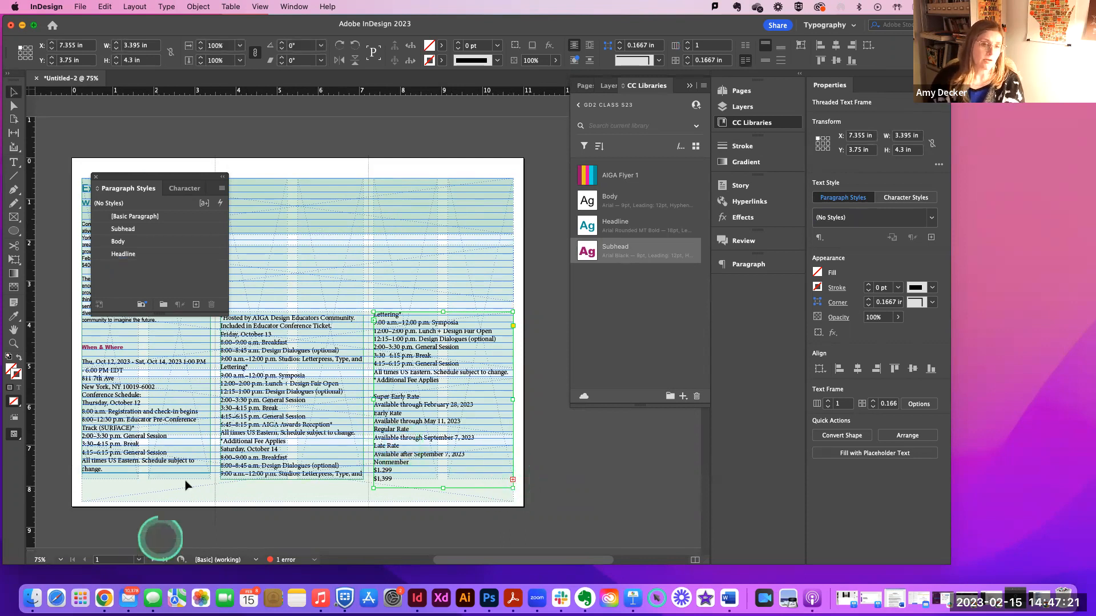
Dock the Paragraph Styles and Character panels with the other collapsed panels and collapse the CC Libraries panel to clear the page.
{"action": "left_click_drag", "start_coordinate": [319, 379], "coordinate": [398, 383]}
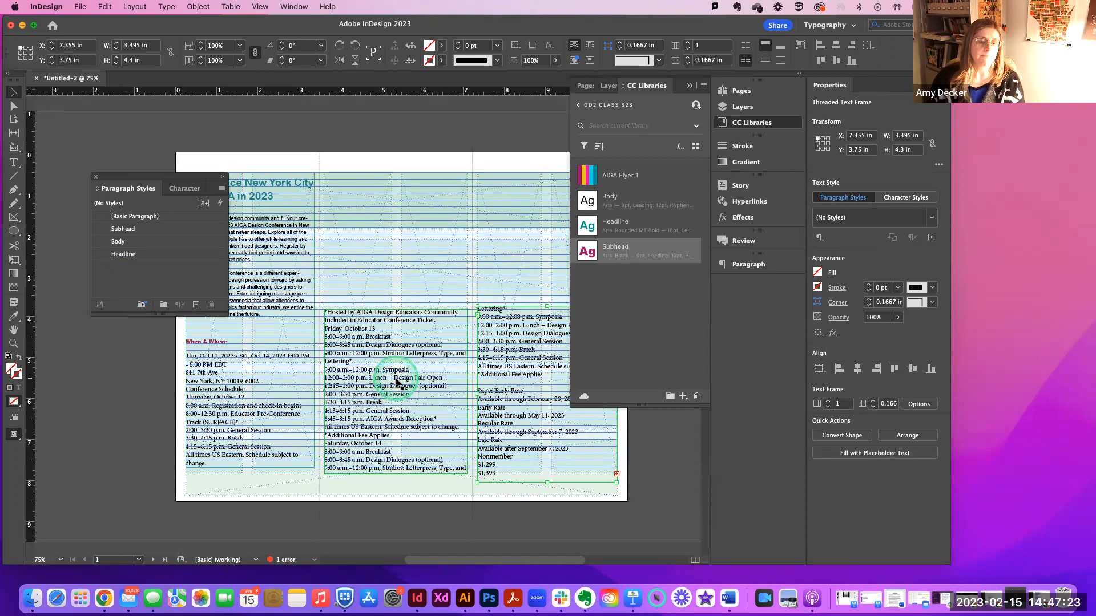
{"action": "left_click_drag", "start_coordinate": [118, 179], "coordinate": [737, 297]}
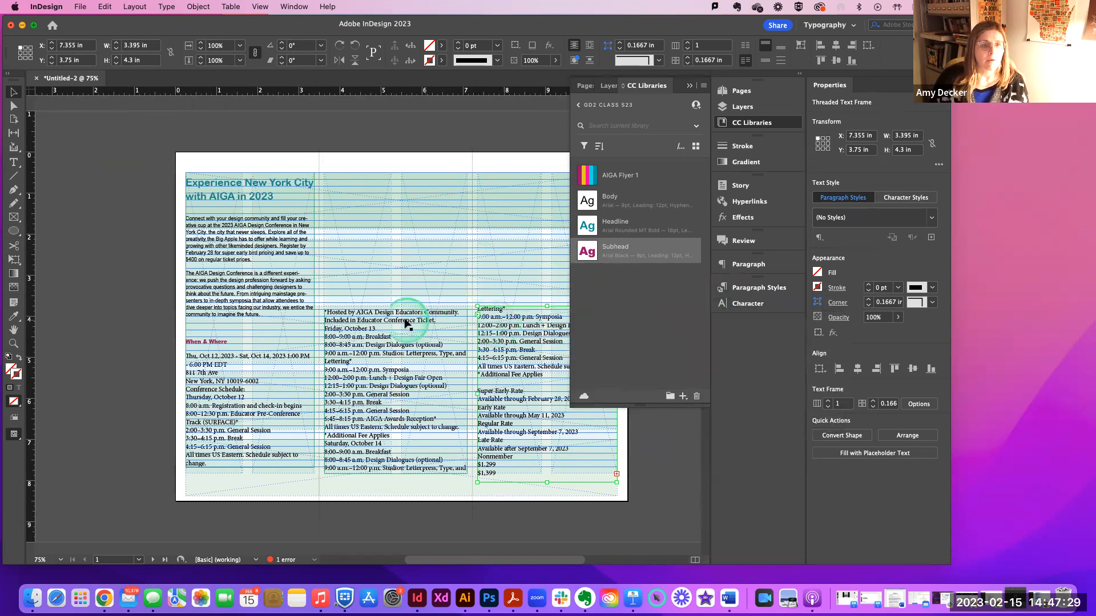
{"action": "mouse_move", "coordinate": [742, 281]}
{"action": "left_mouse_down"}
{"action": "mouse_move", "coordinate": [519, 299]}
{"action": "mouse_move", "coordinate": [488, 140]}
{"action": "mouse_move", "coordinate": [465, 169]}
{"action": "mouse_move", "coordinate": [781, 287]}
{"action": "mouse_move", "coordinate": [762, 283]}
{"action": "left_mouse_up"}
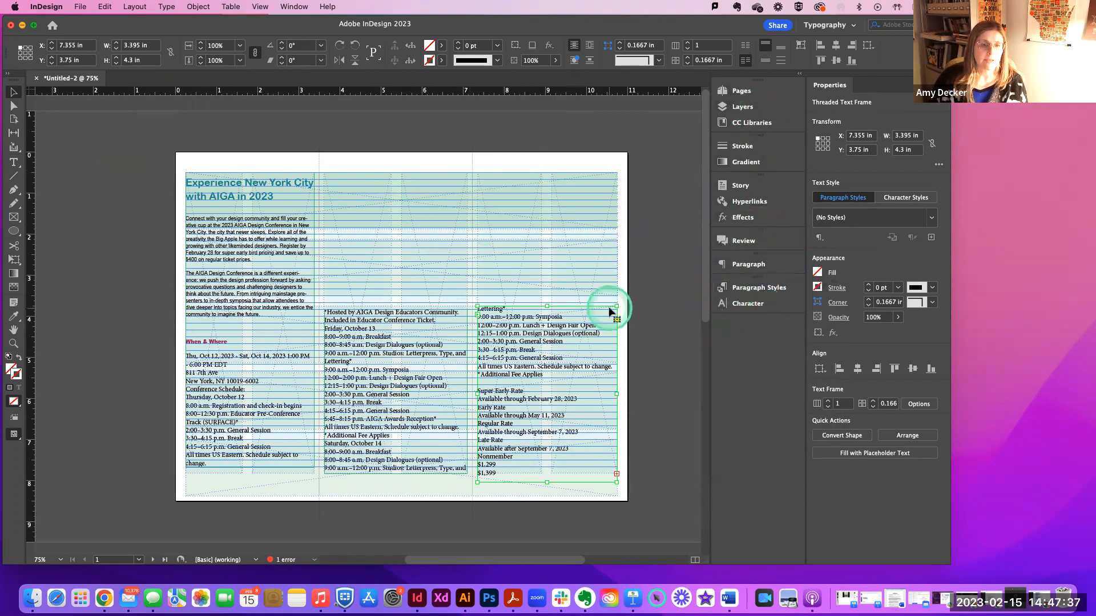
{"action": "scroll", "coordinate": [610, 311], "scroll_direction": "up", "scroll_amount": 1}
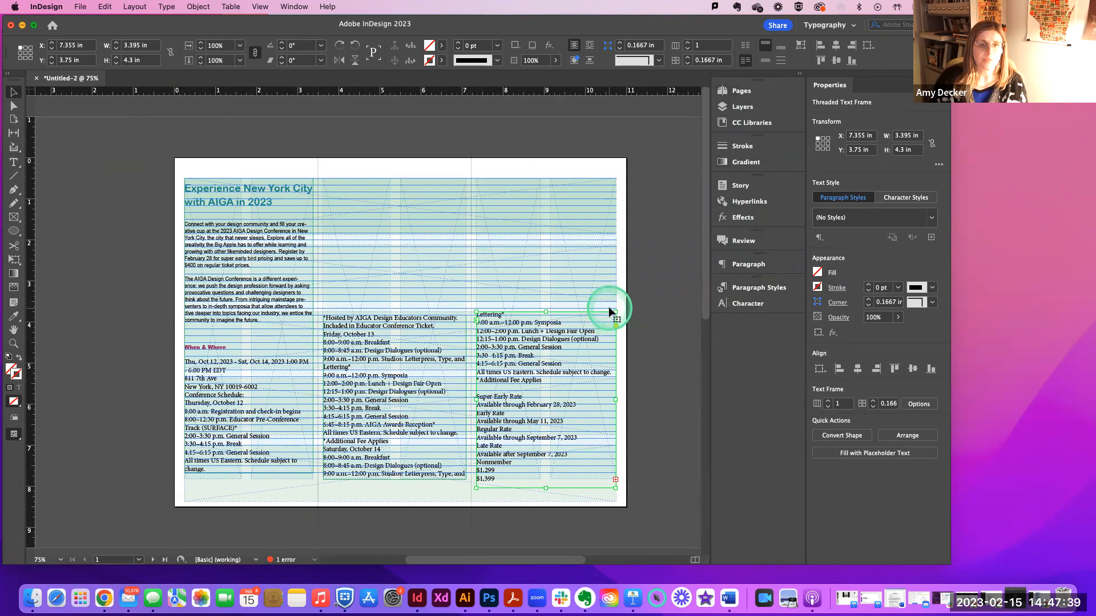